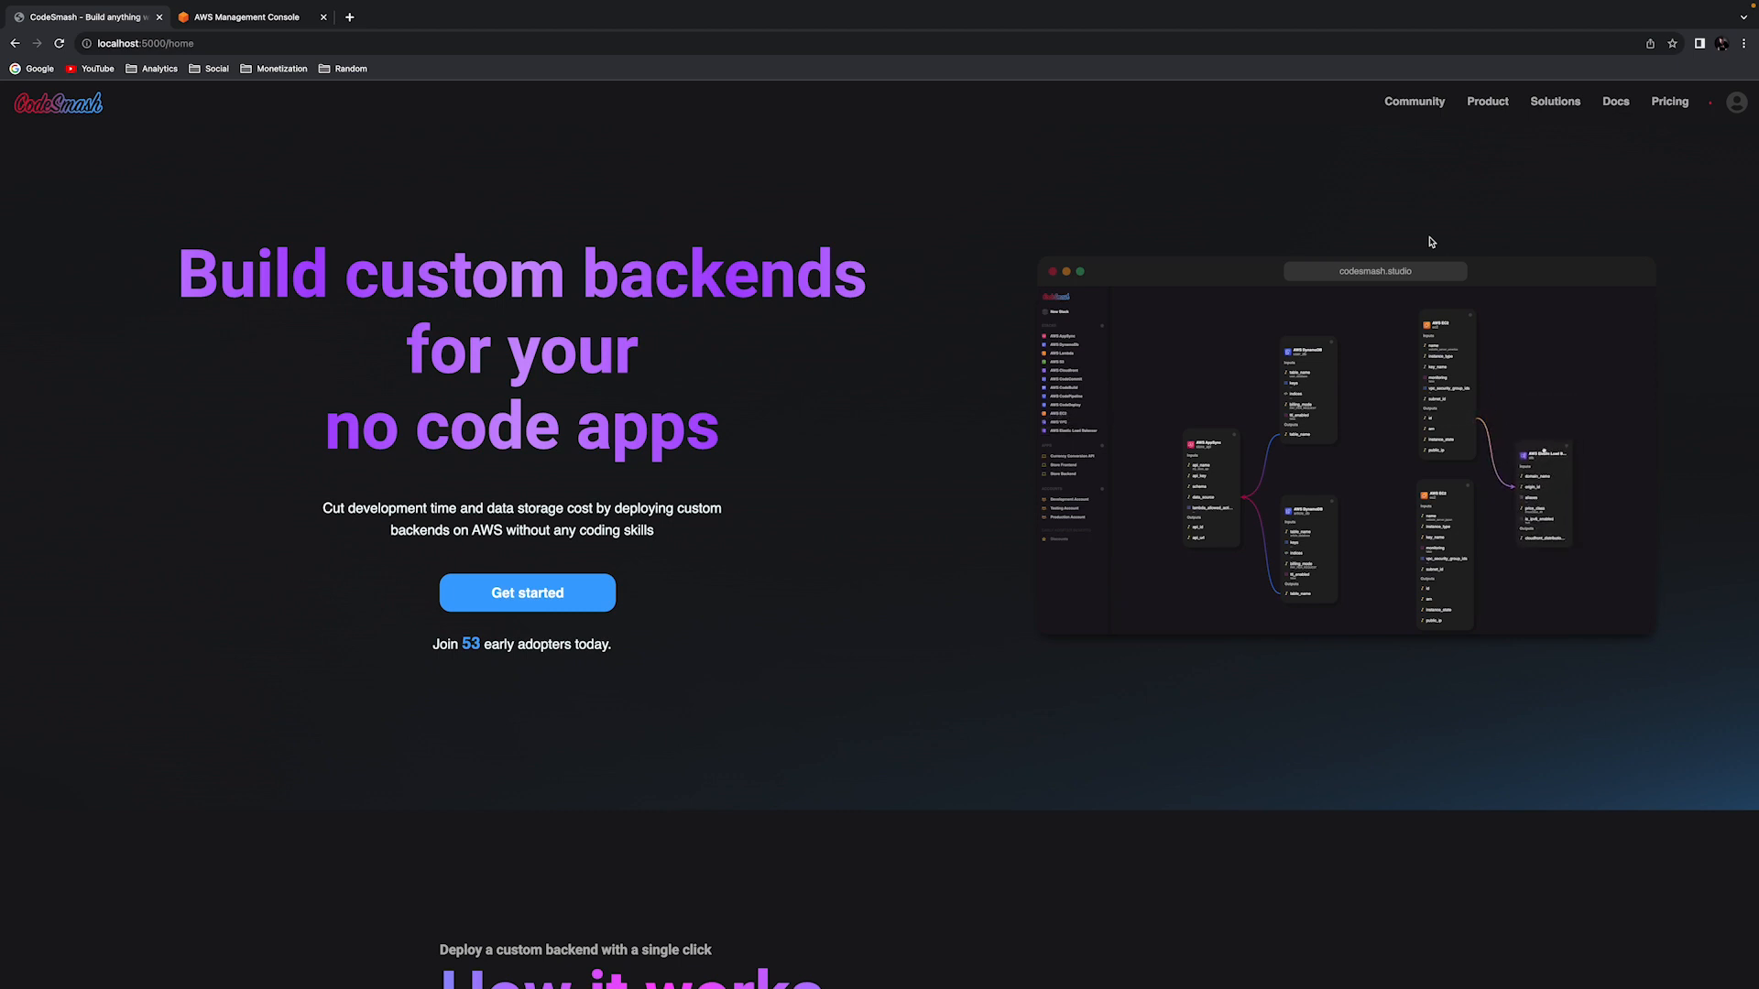
- Enter the CodeSmash account area, and find and open the IAM service in the AWS Management Console
click(1742, 106)
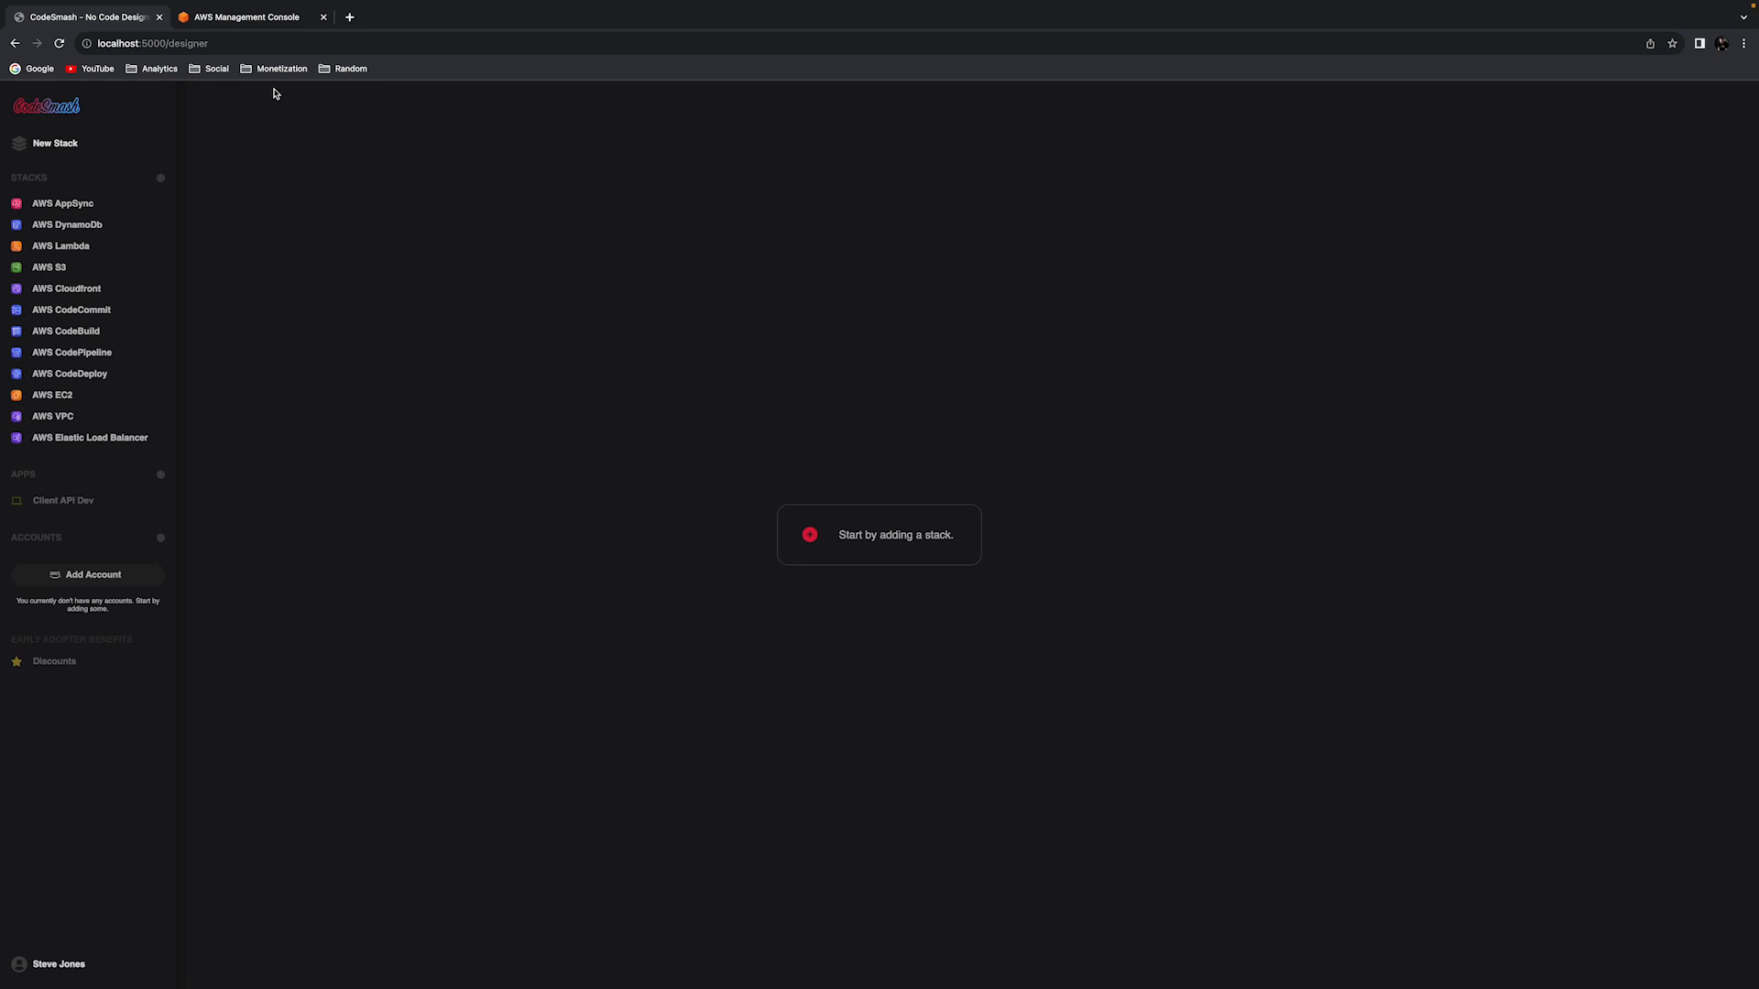
click(254, 27)
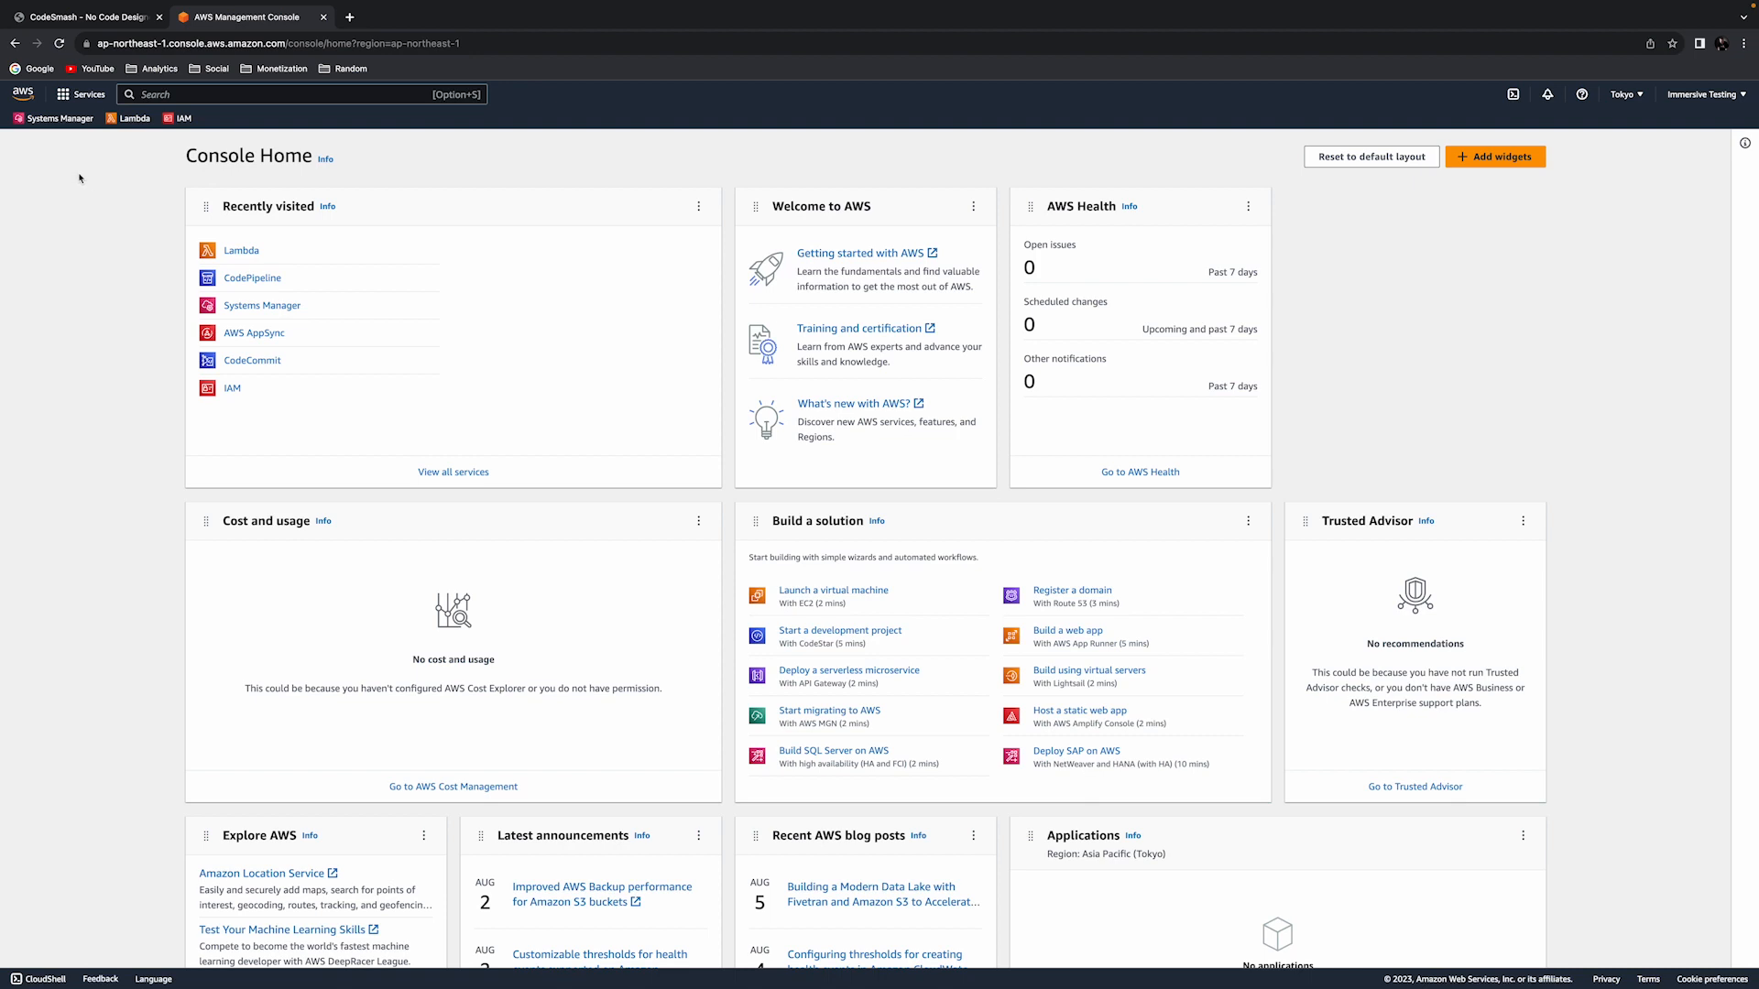
click(247, 97)
text(iam)
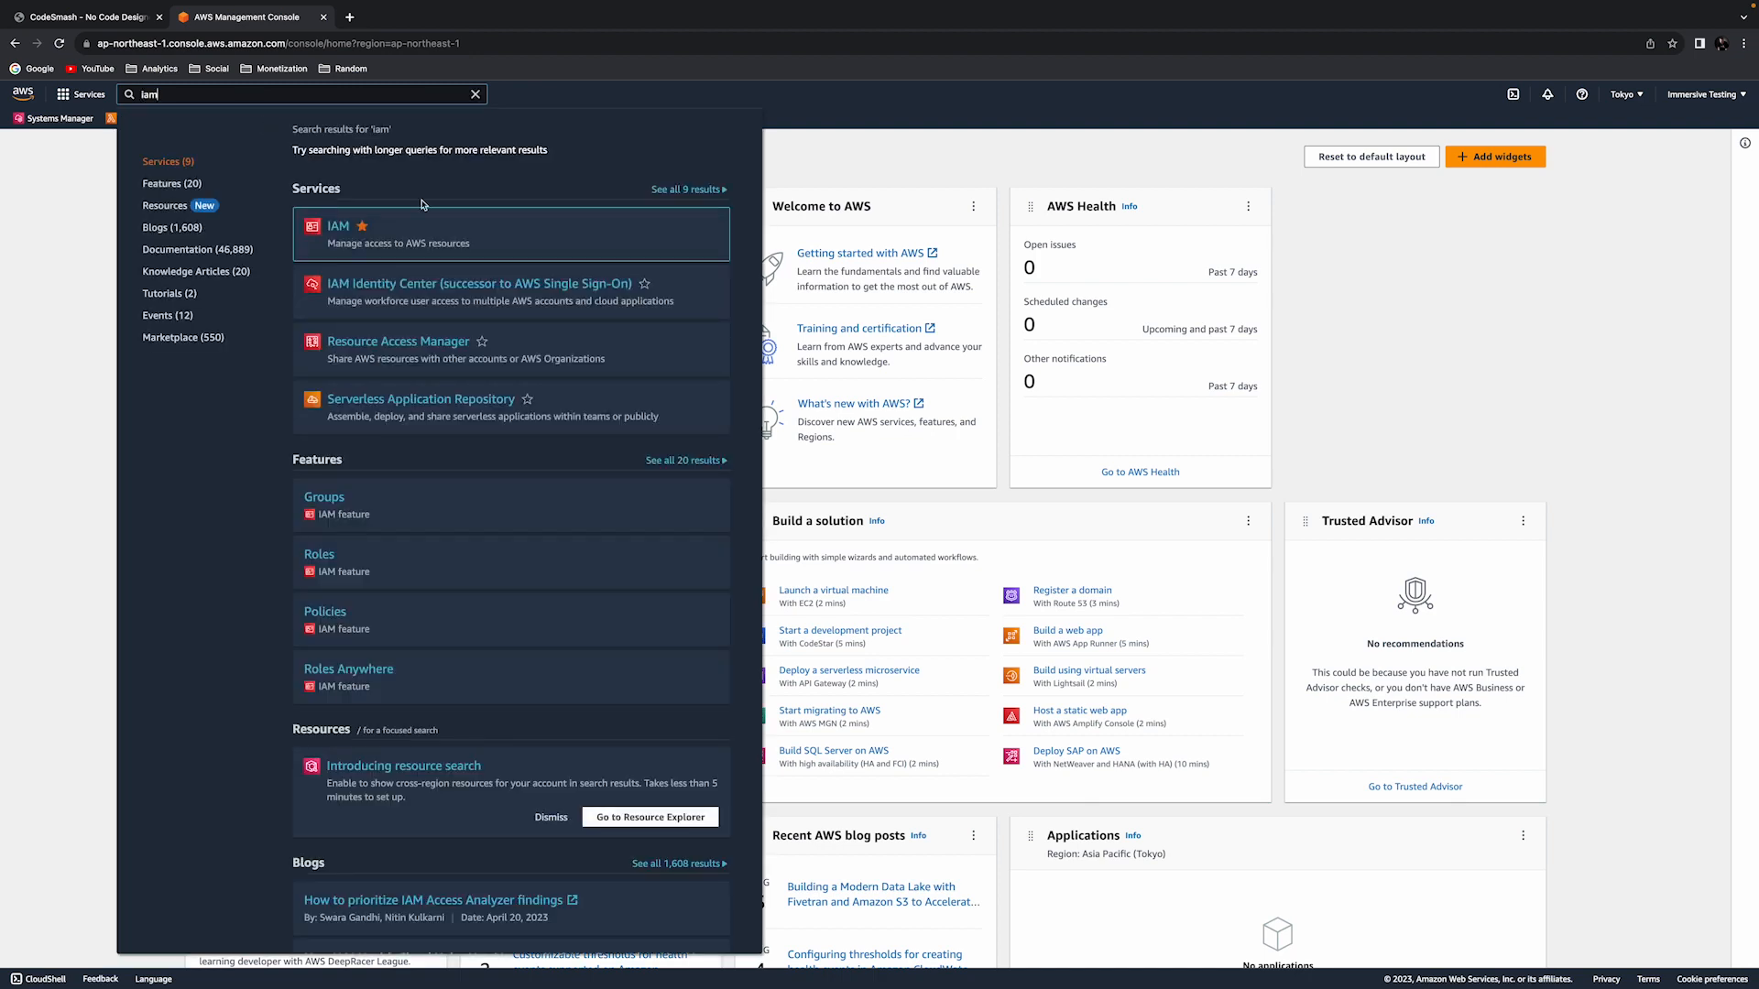
mouse_move(420, 213)
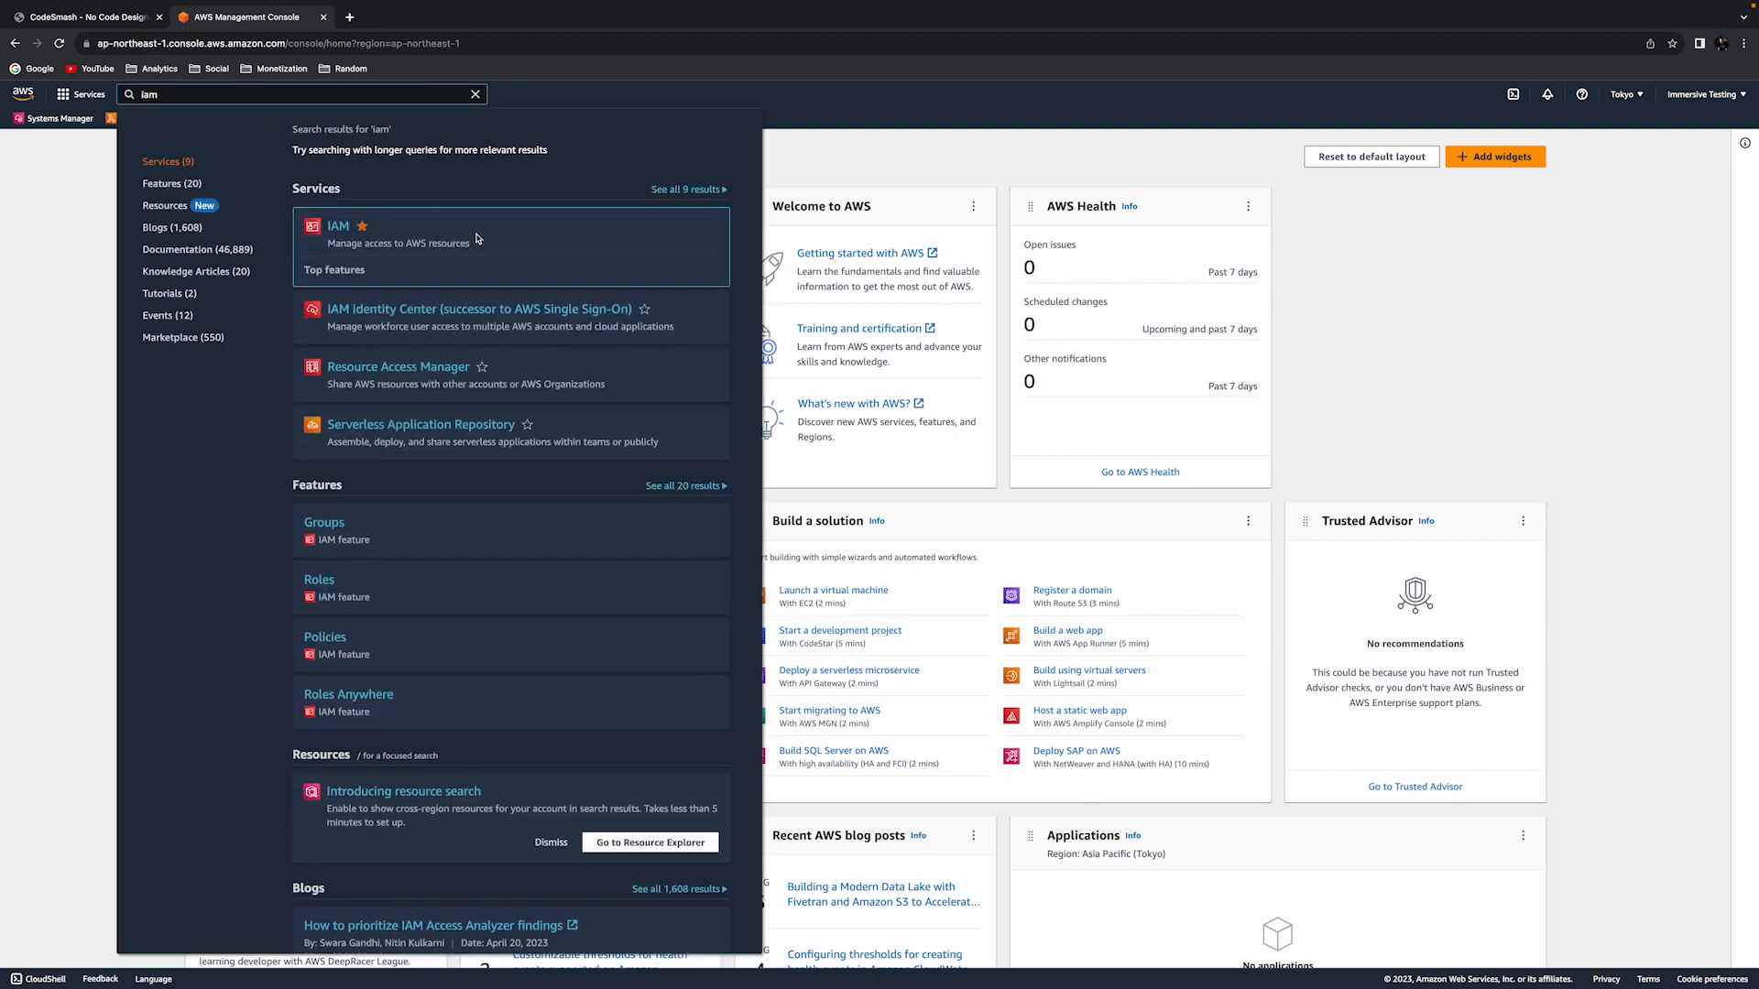
click(333, 227)
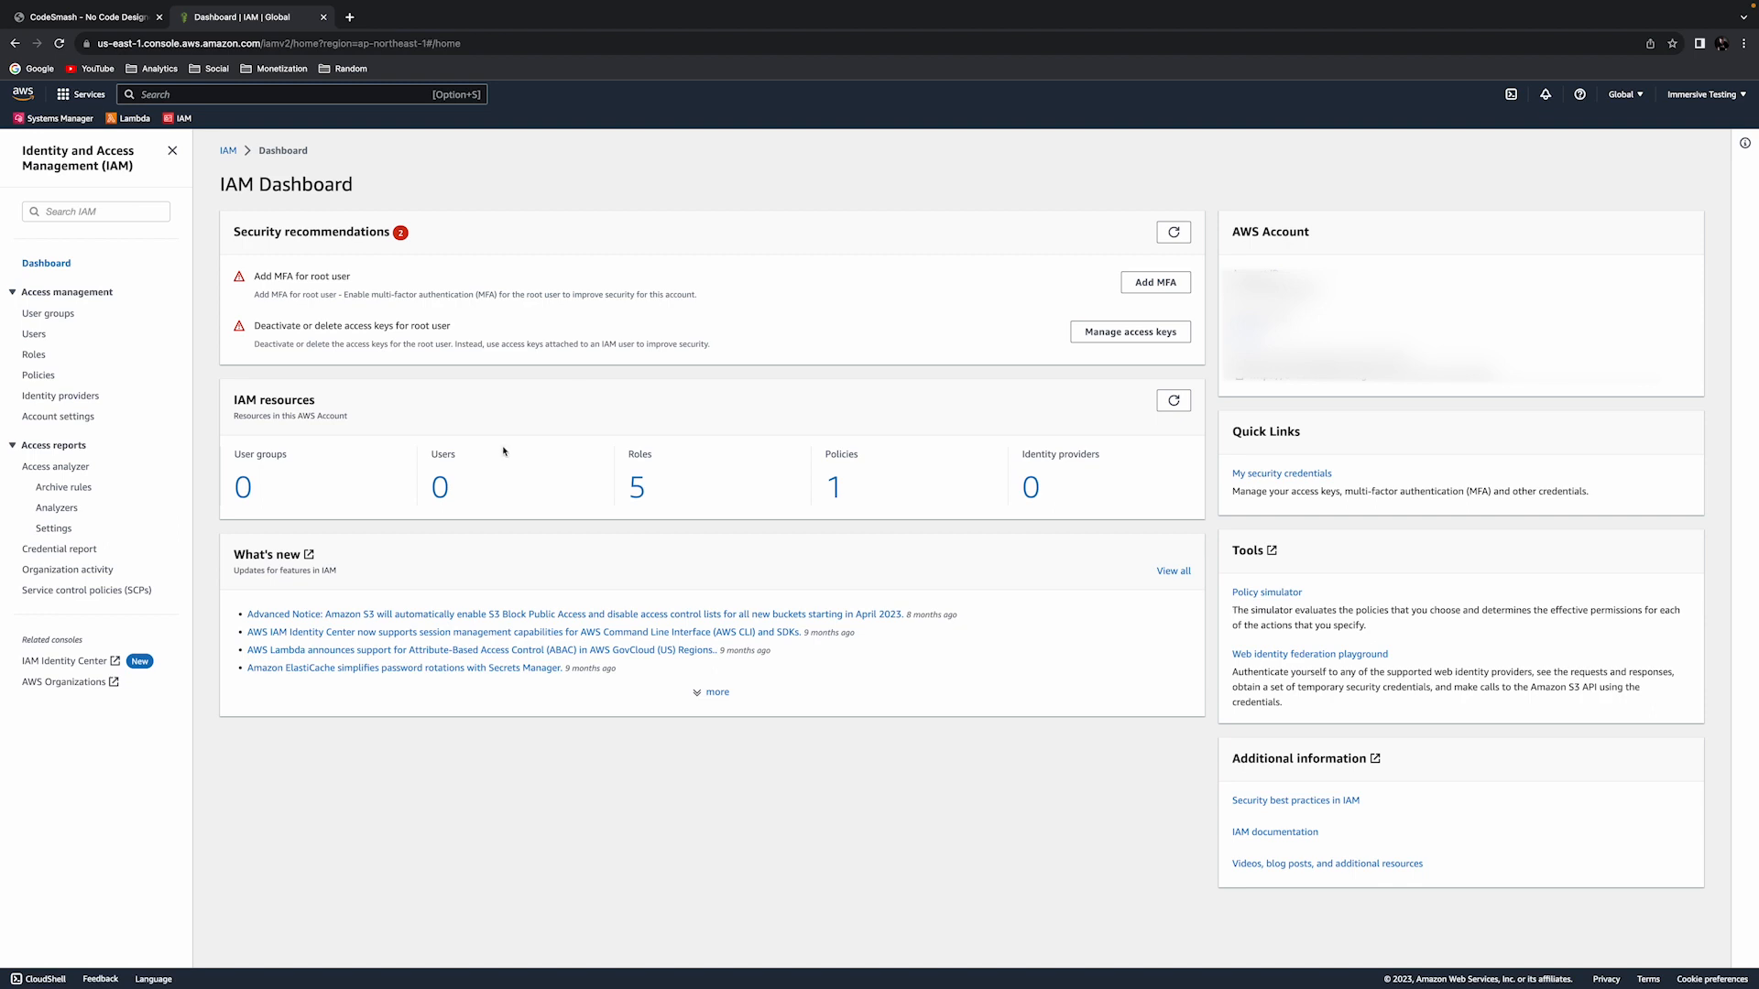
- Create an IAM user named codesmash_admin_user without console access, groups or tags
click(441, 493)
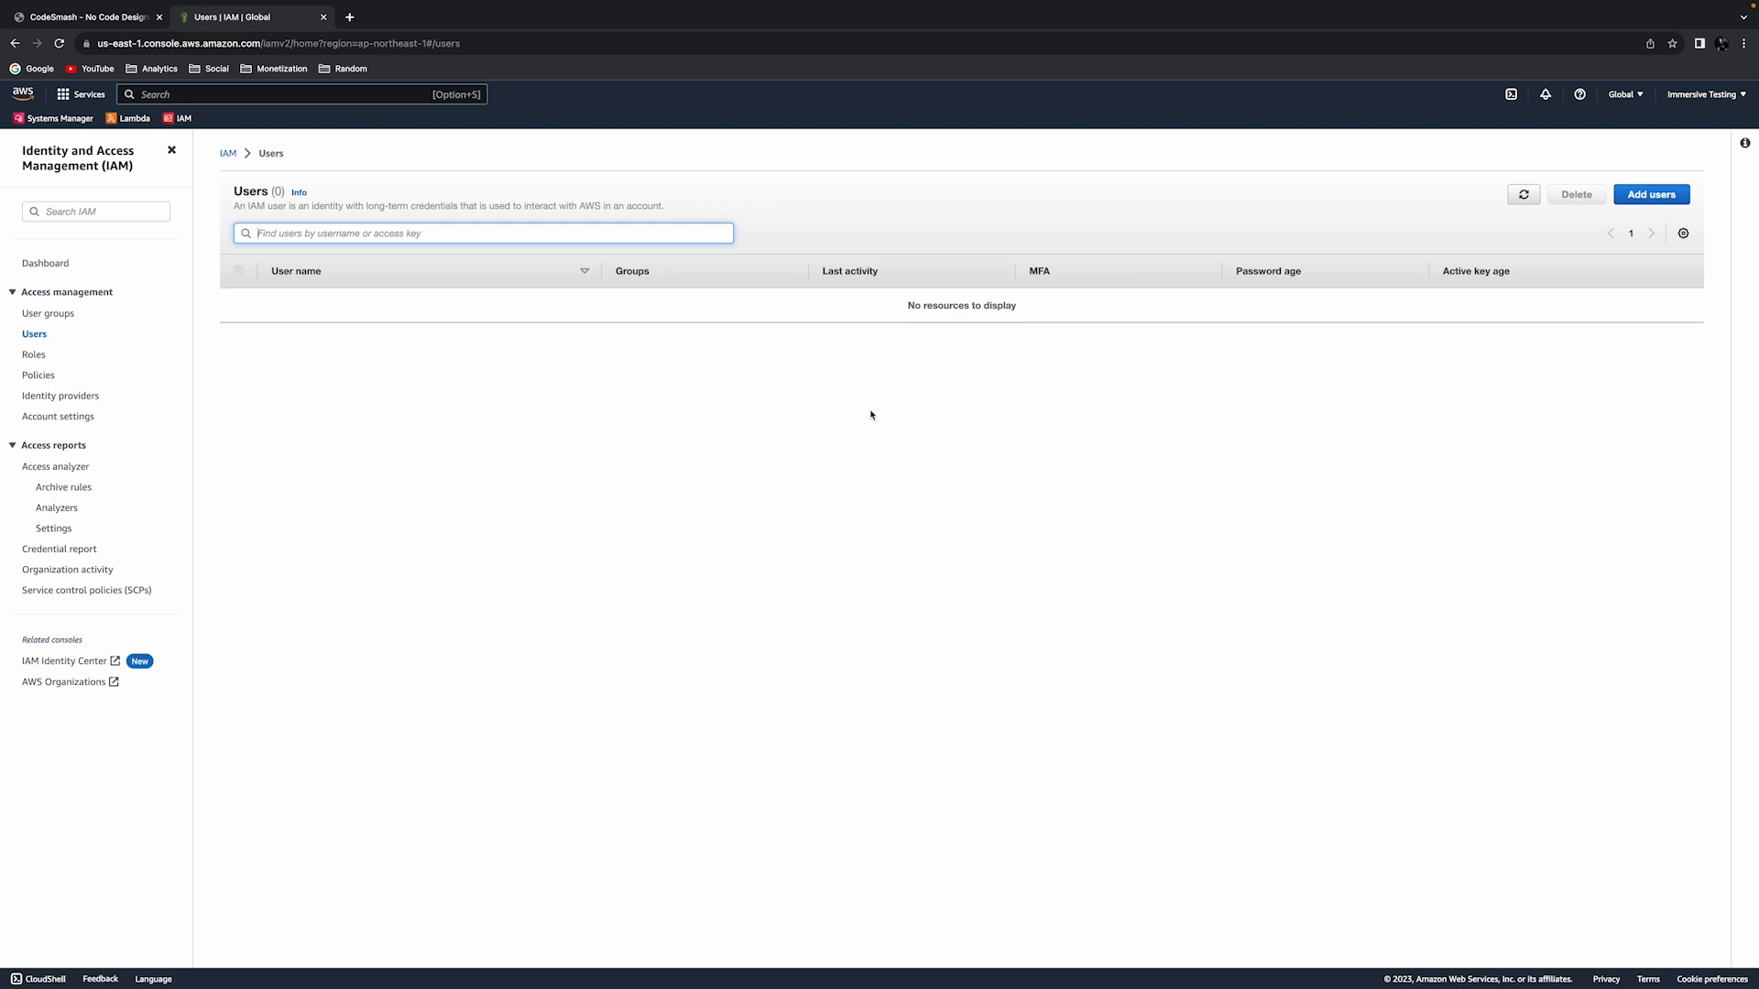
click(1649, 199)
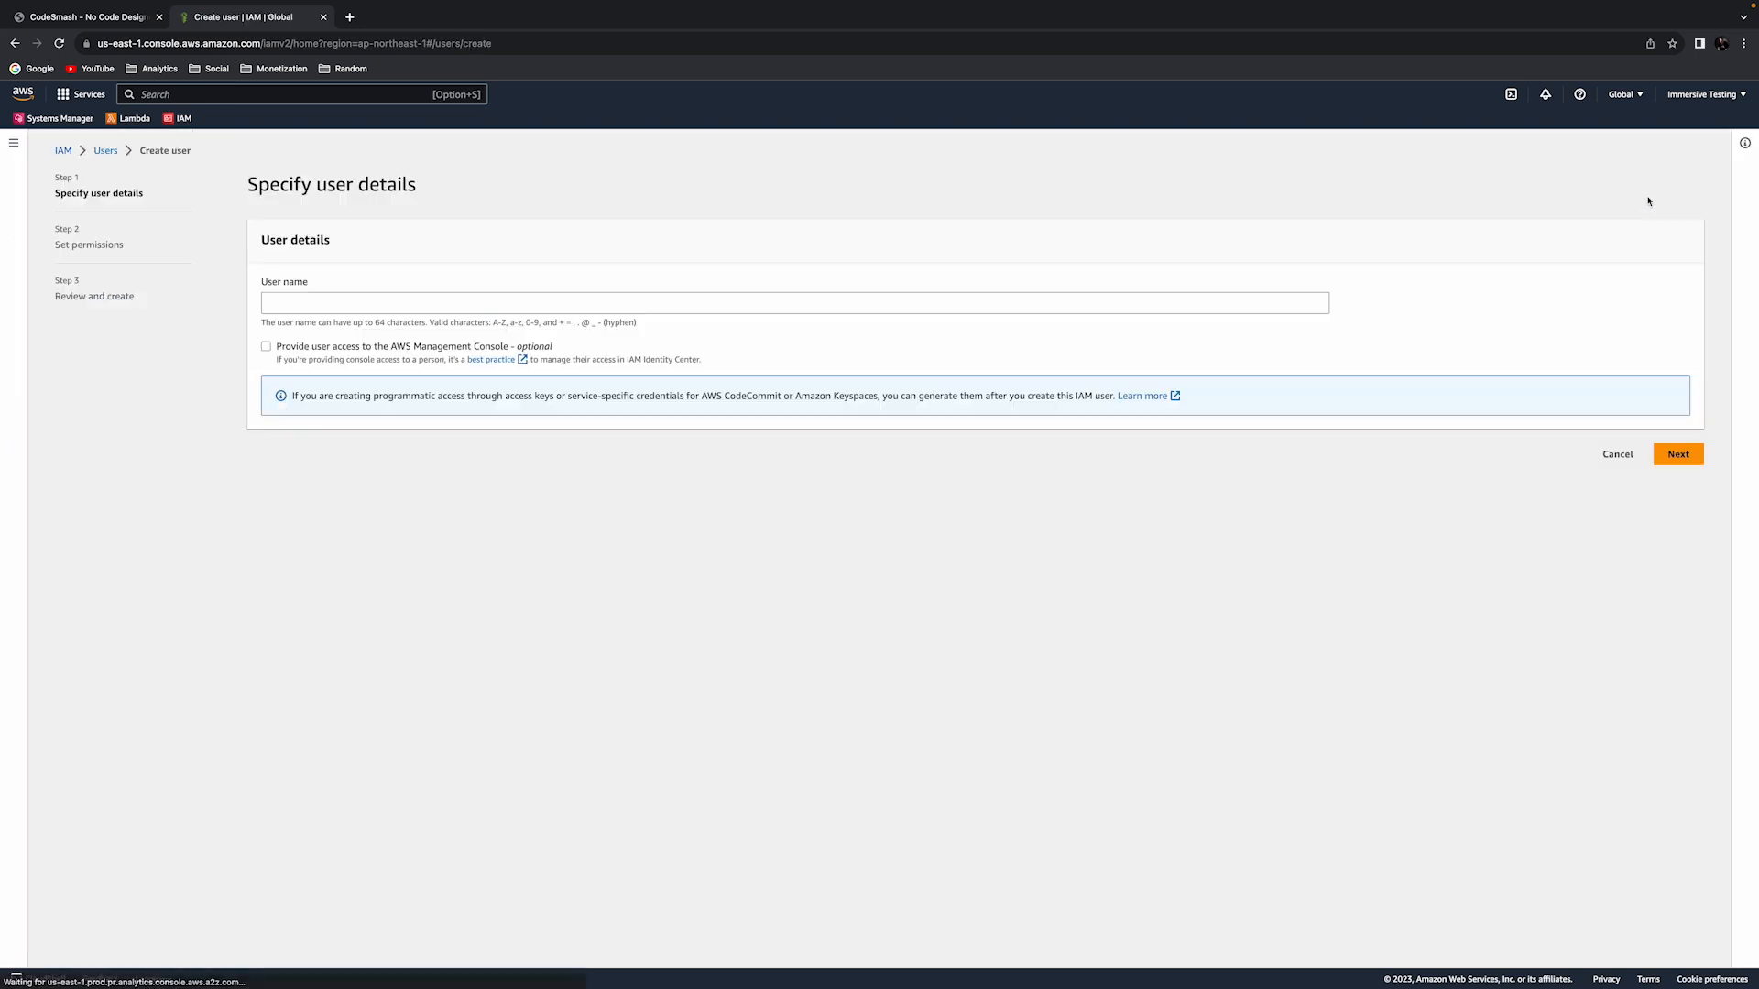
click(541, 301)
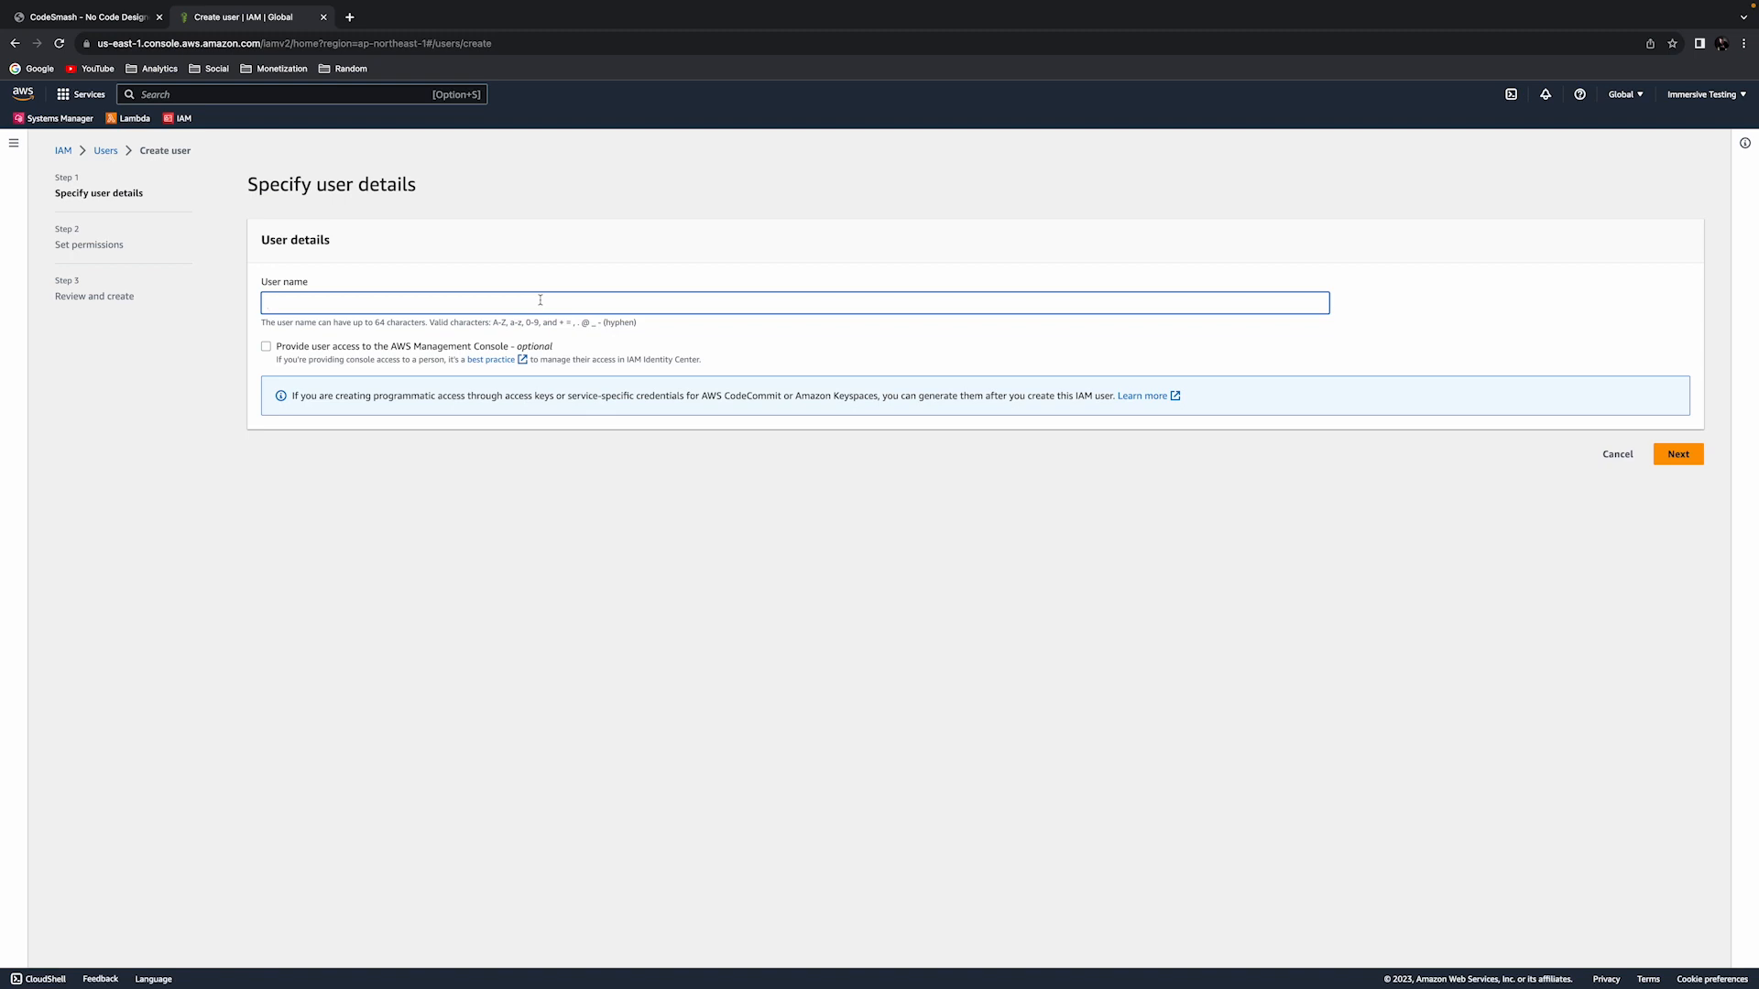
text(desmash_admin_user)
click(1685, 458)
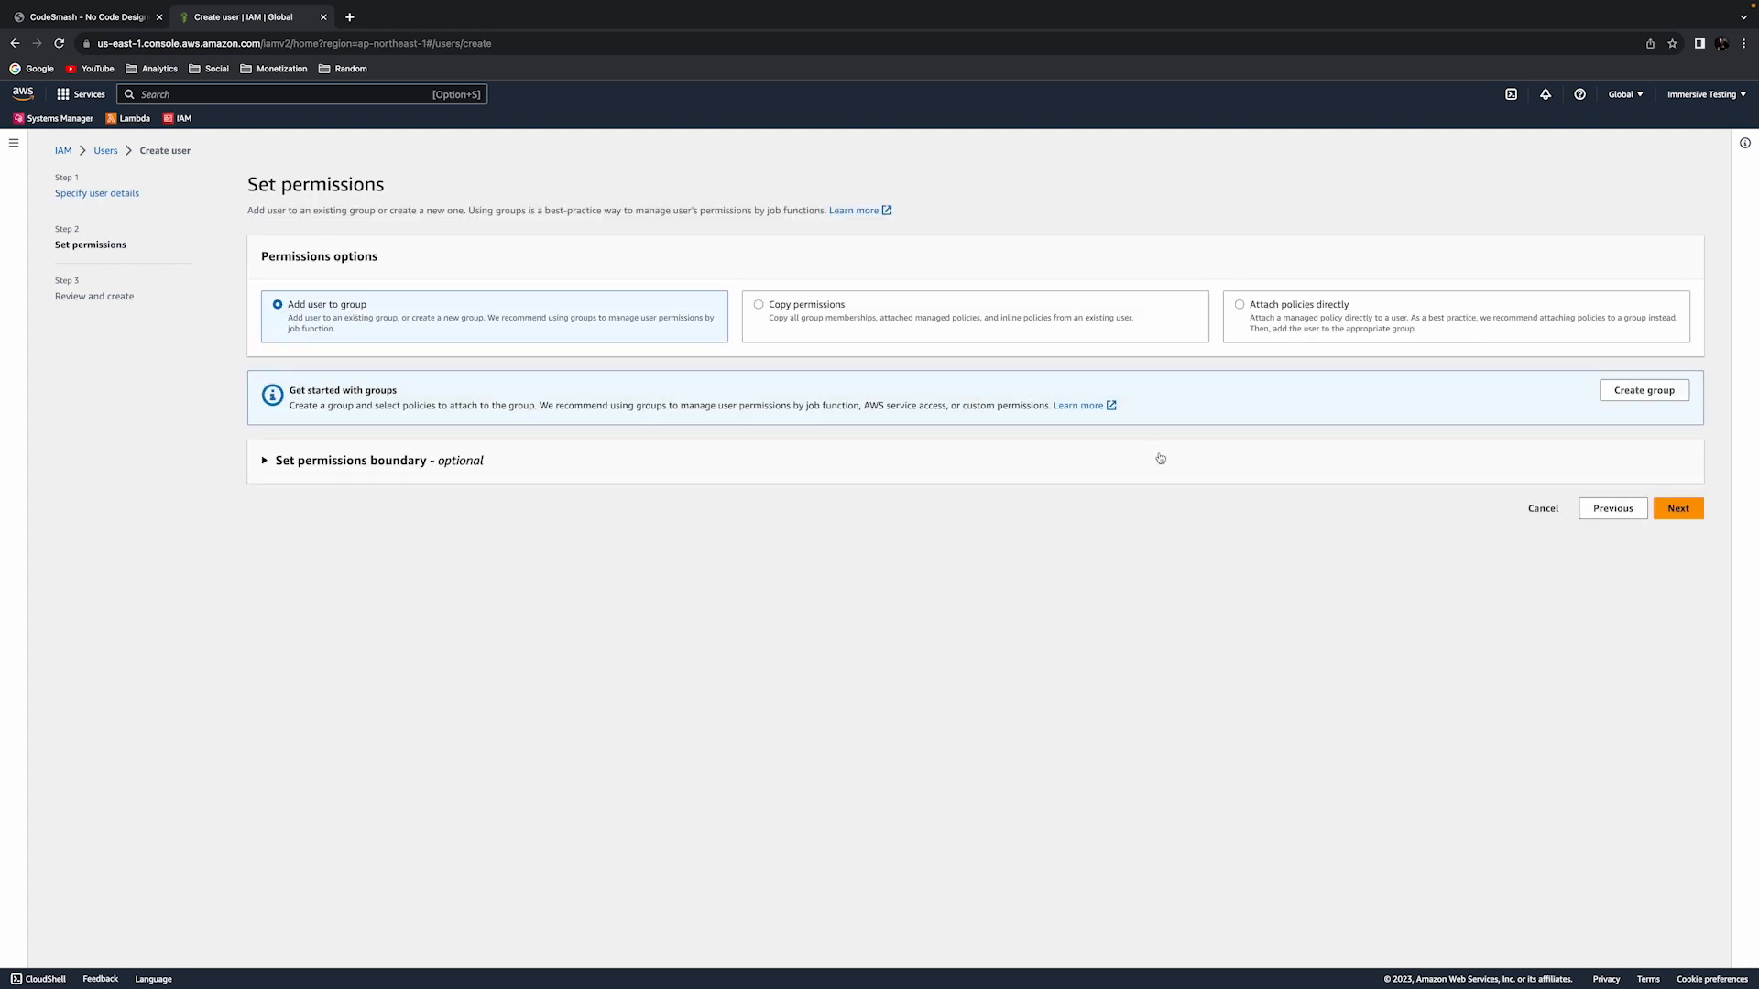
click(1679, 509)
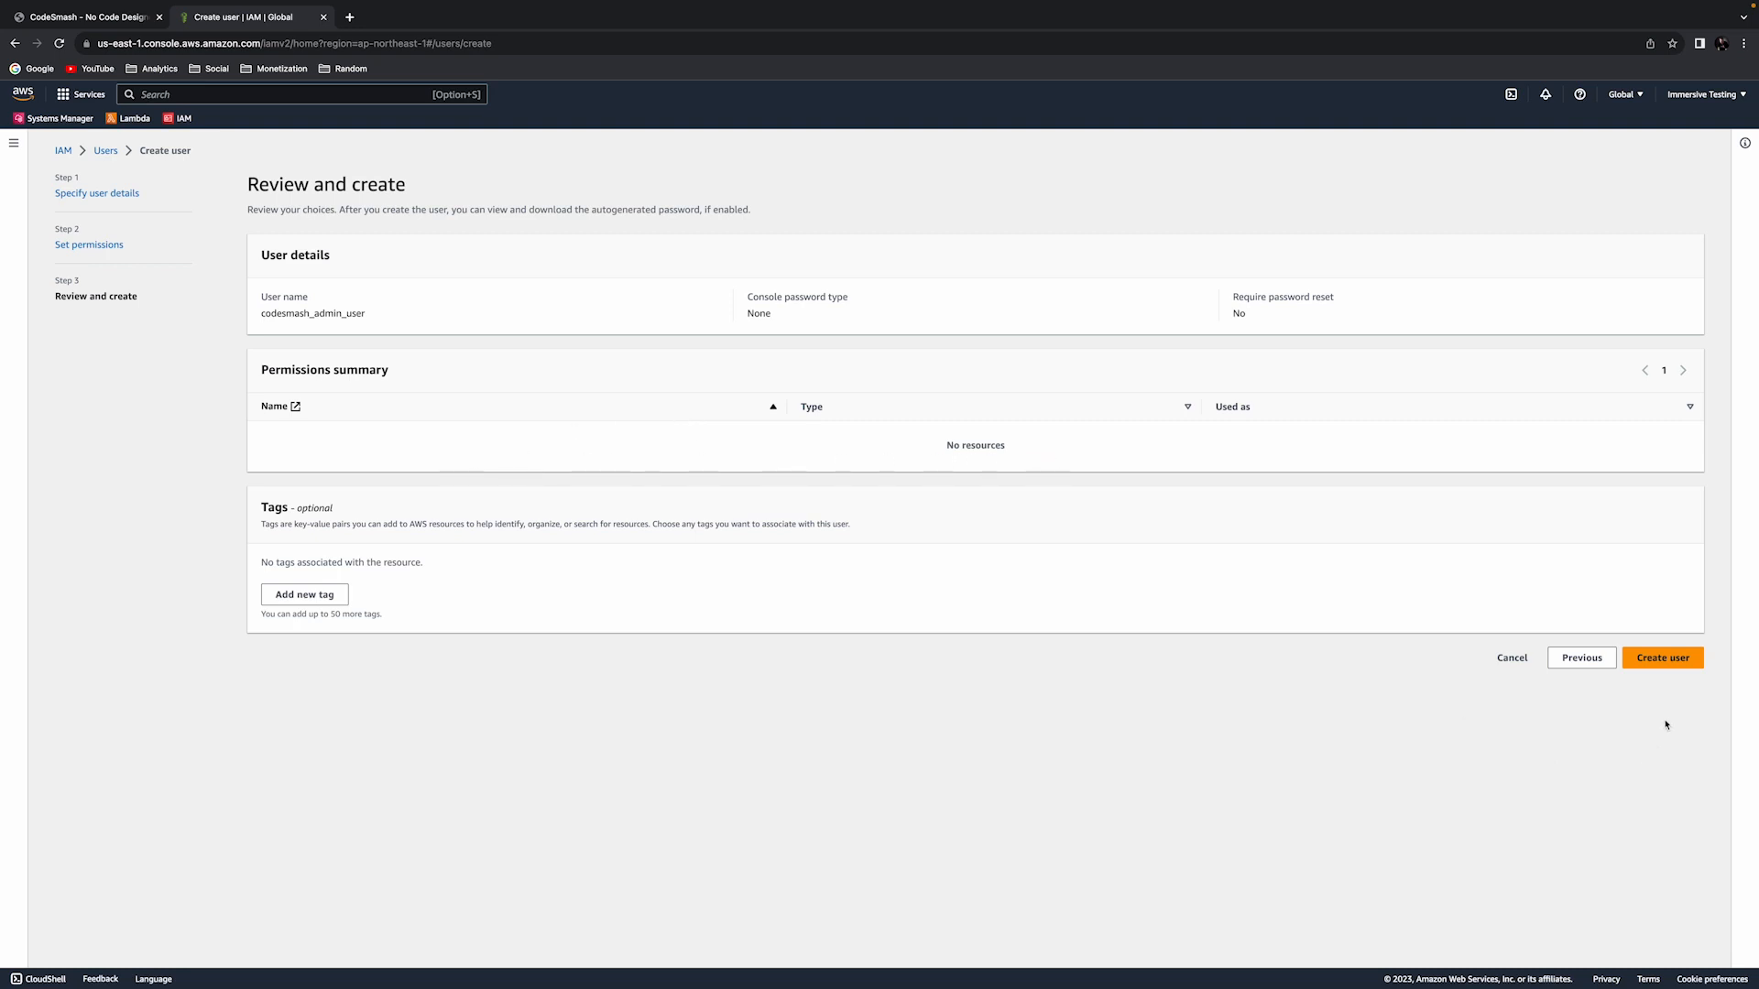
click(1666, 667)
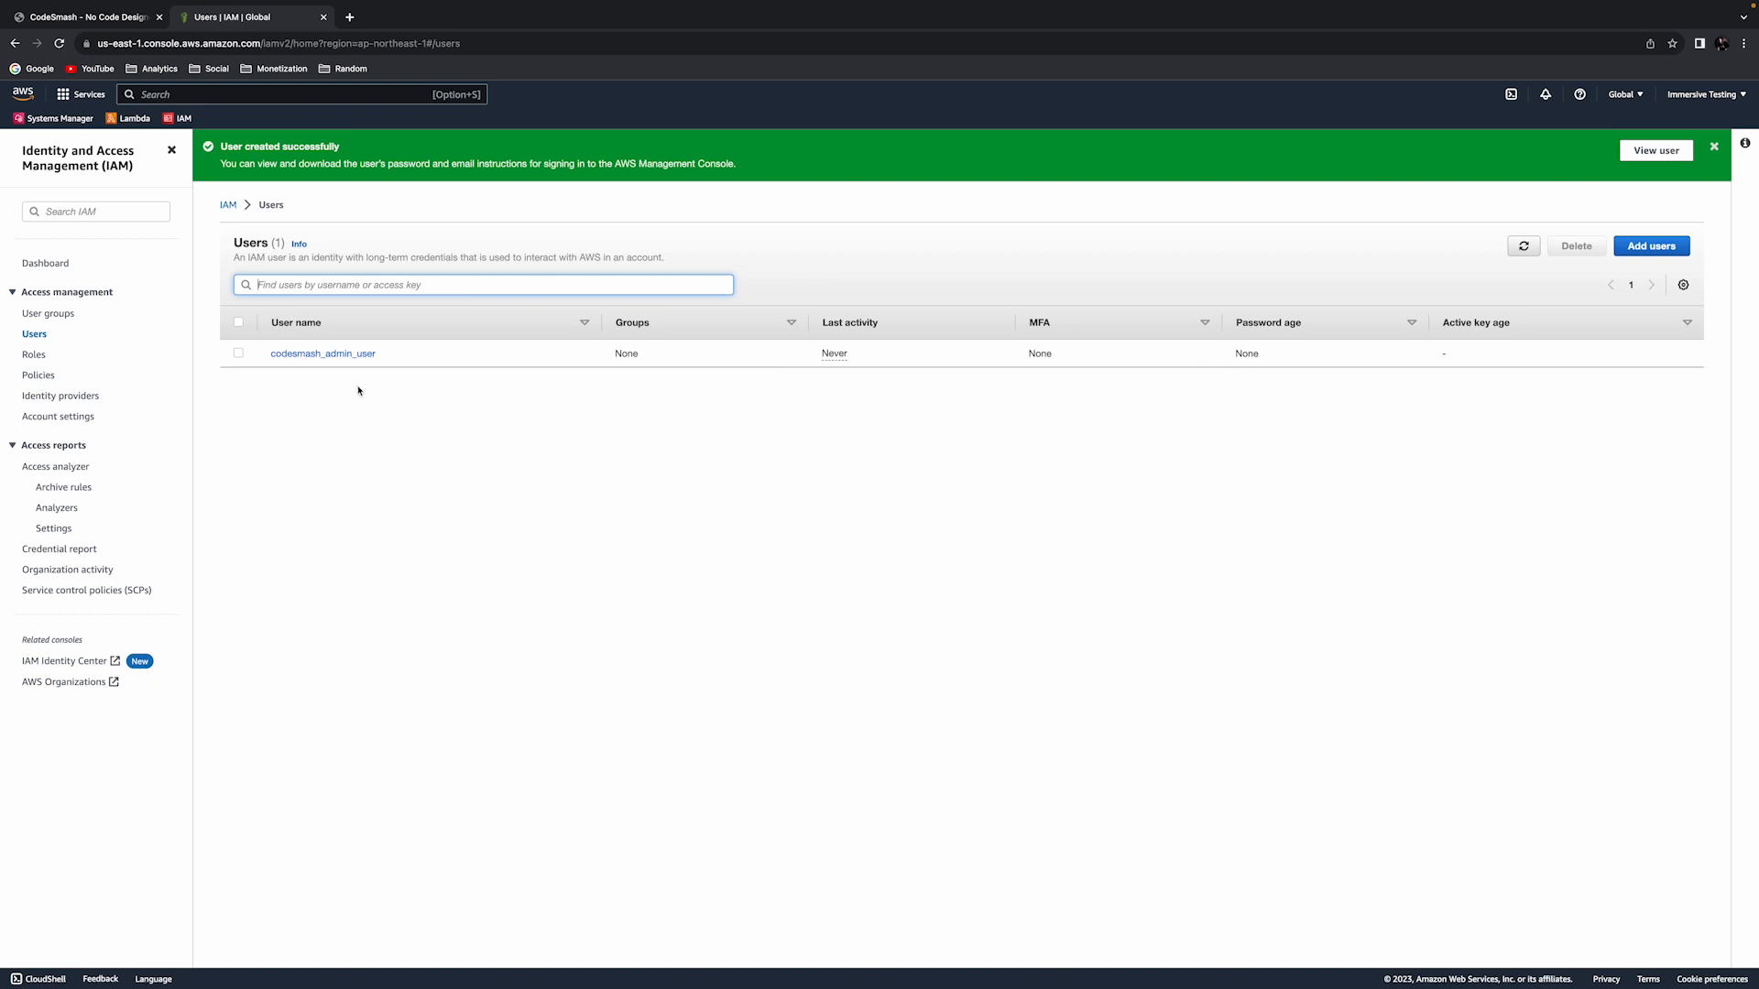
- Attach the AdministratorAccess policy directly to codesmash_admin_user
click(353, 356)
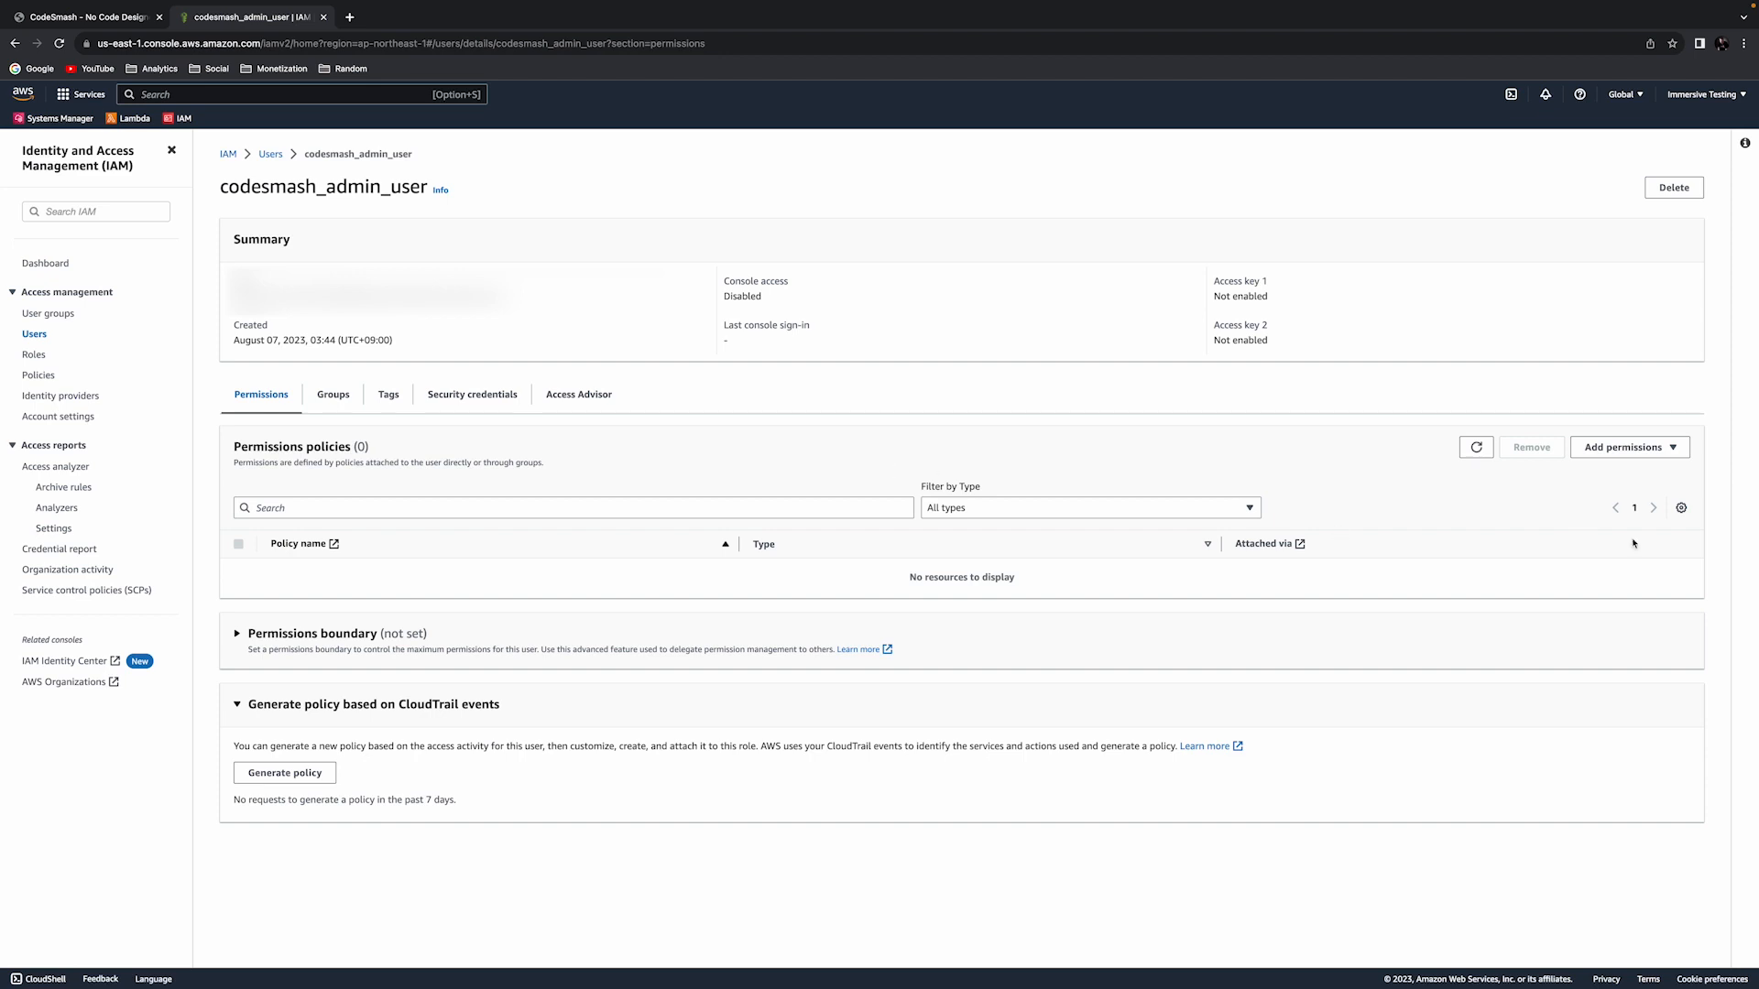
click(1673, 449)
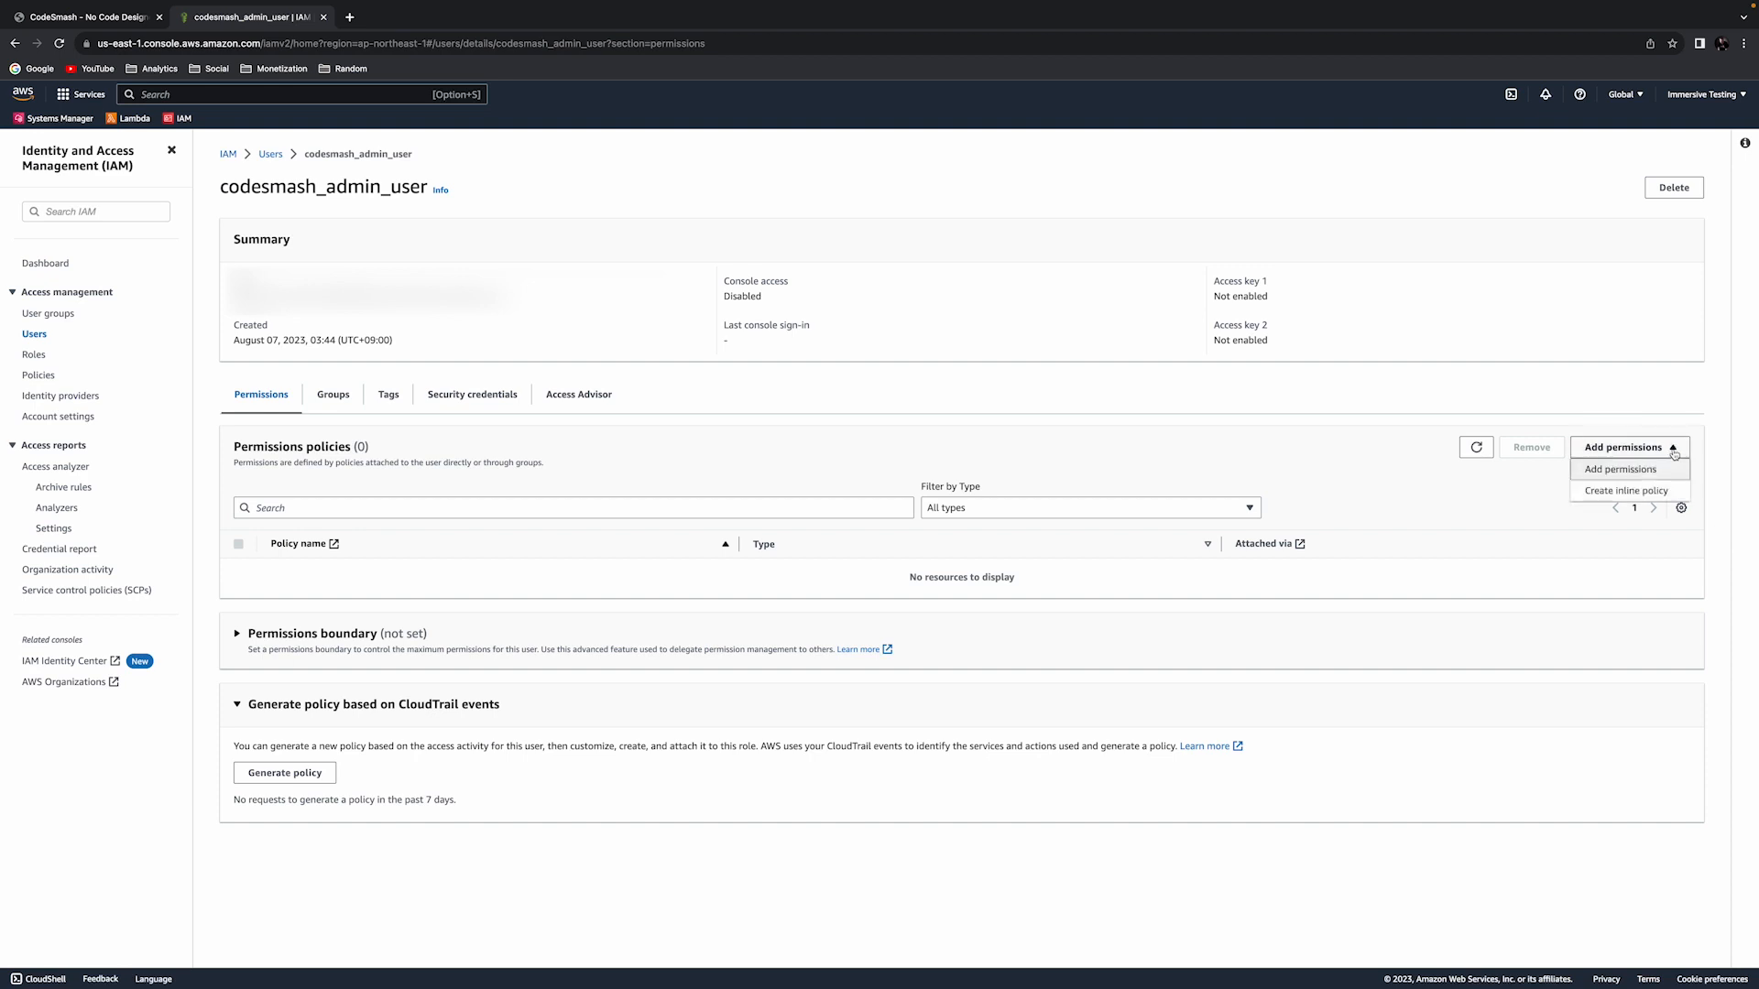
click(1626, 472)
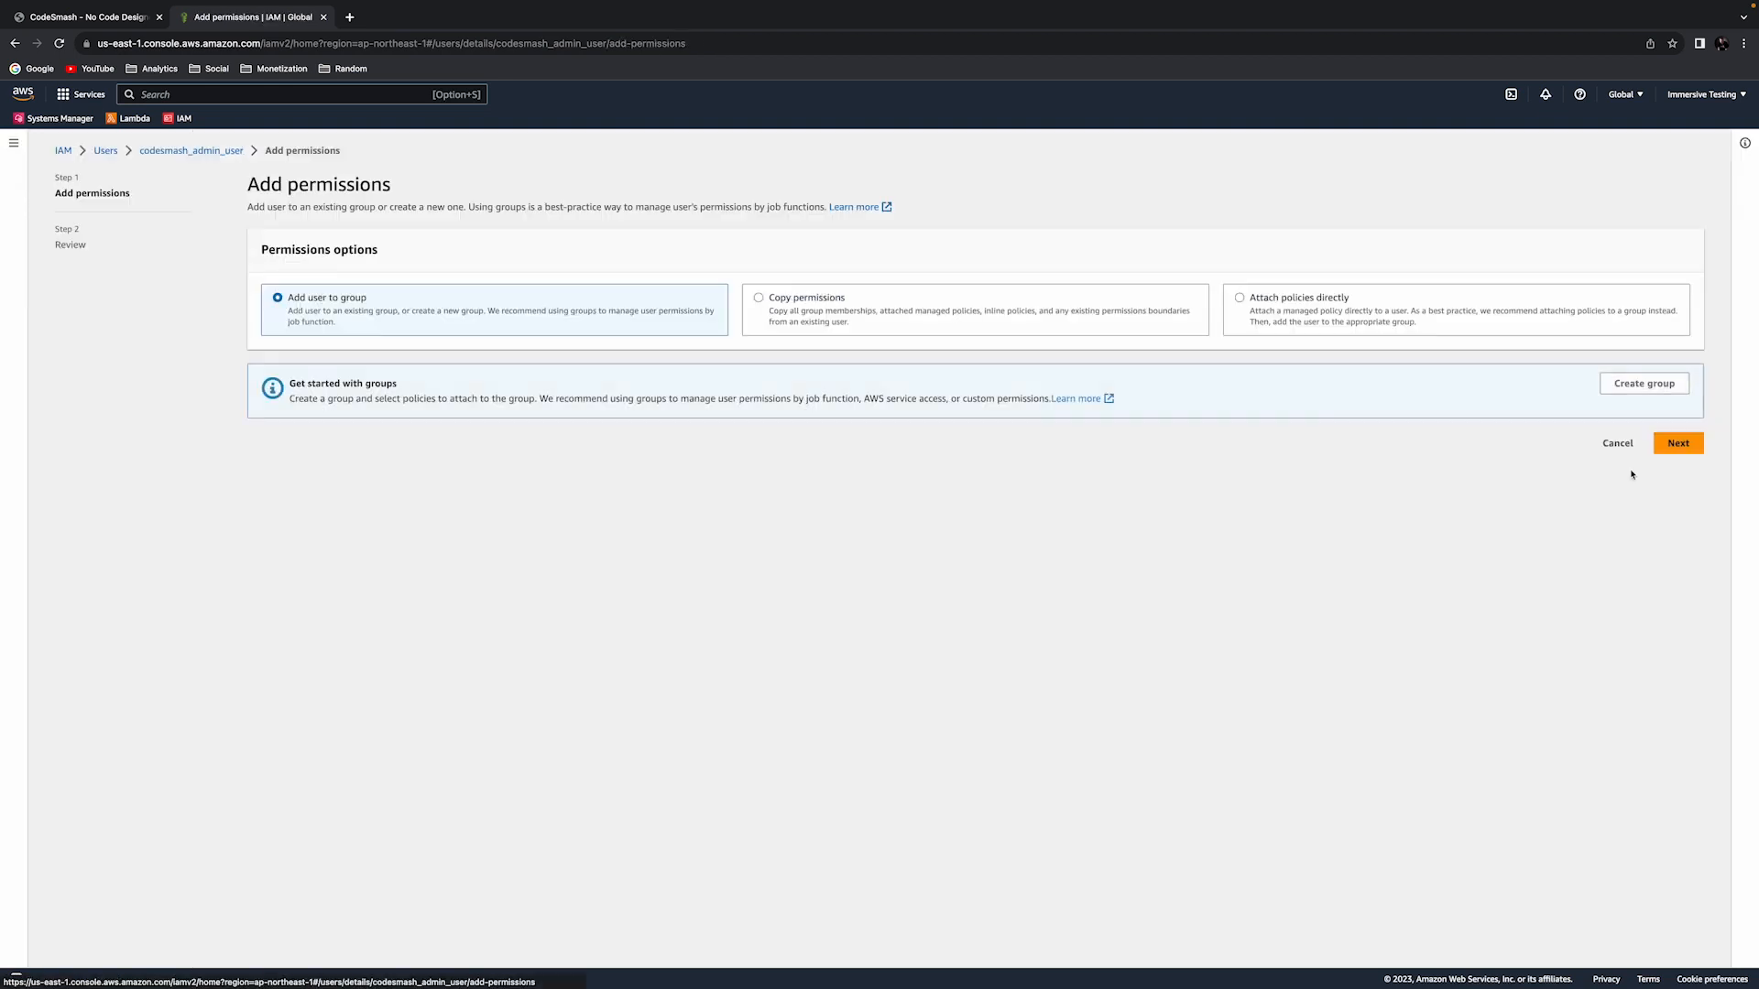
click(1242, 299)
click(405, 434)
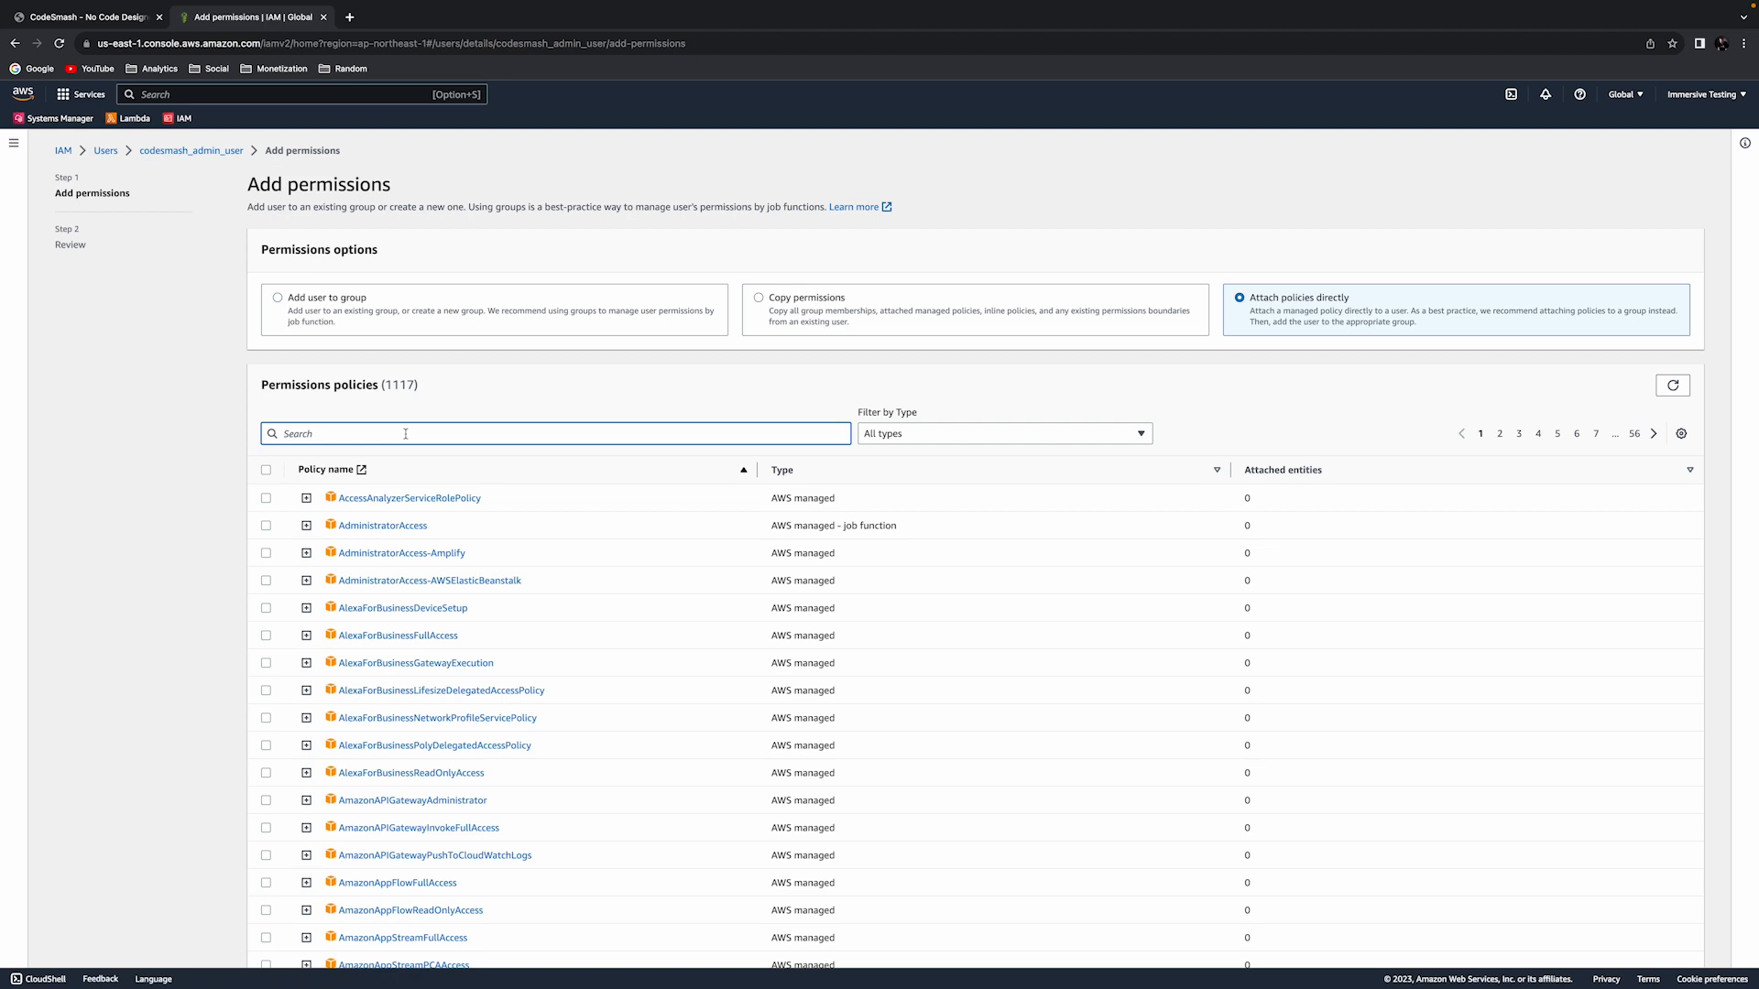
text(admin)
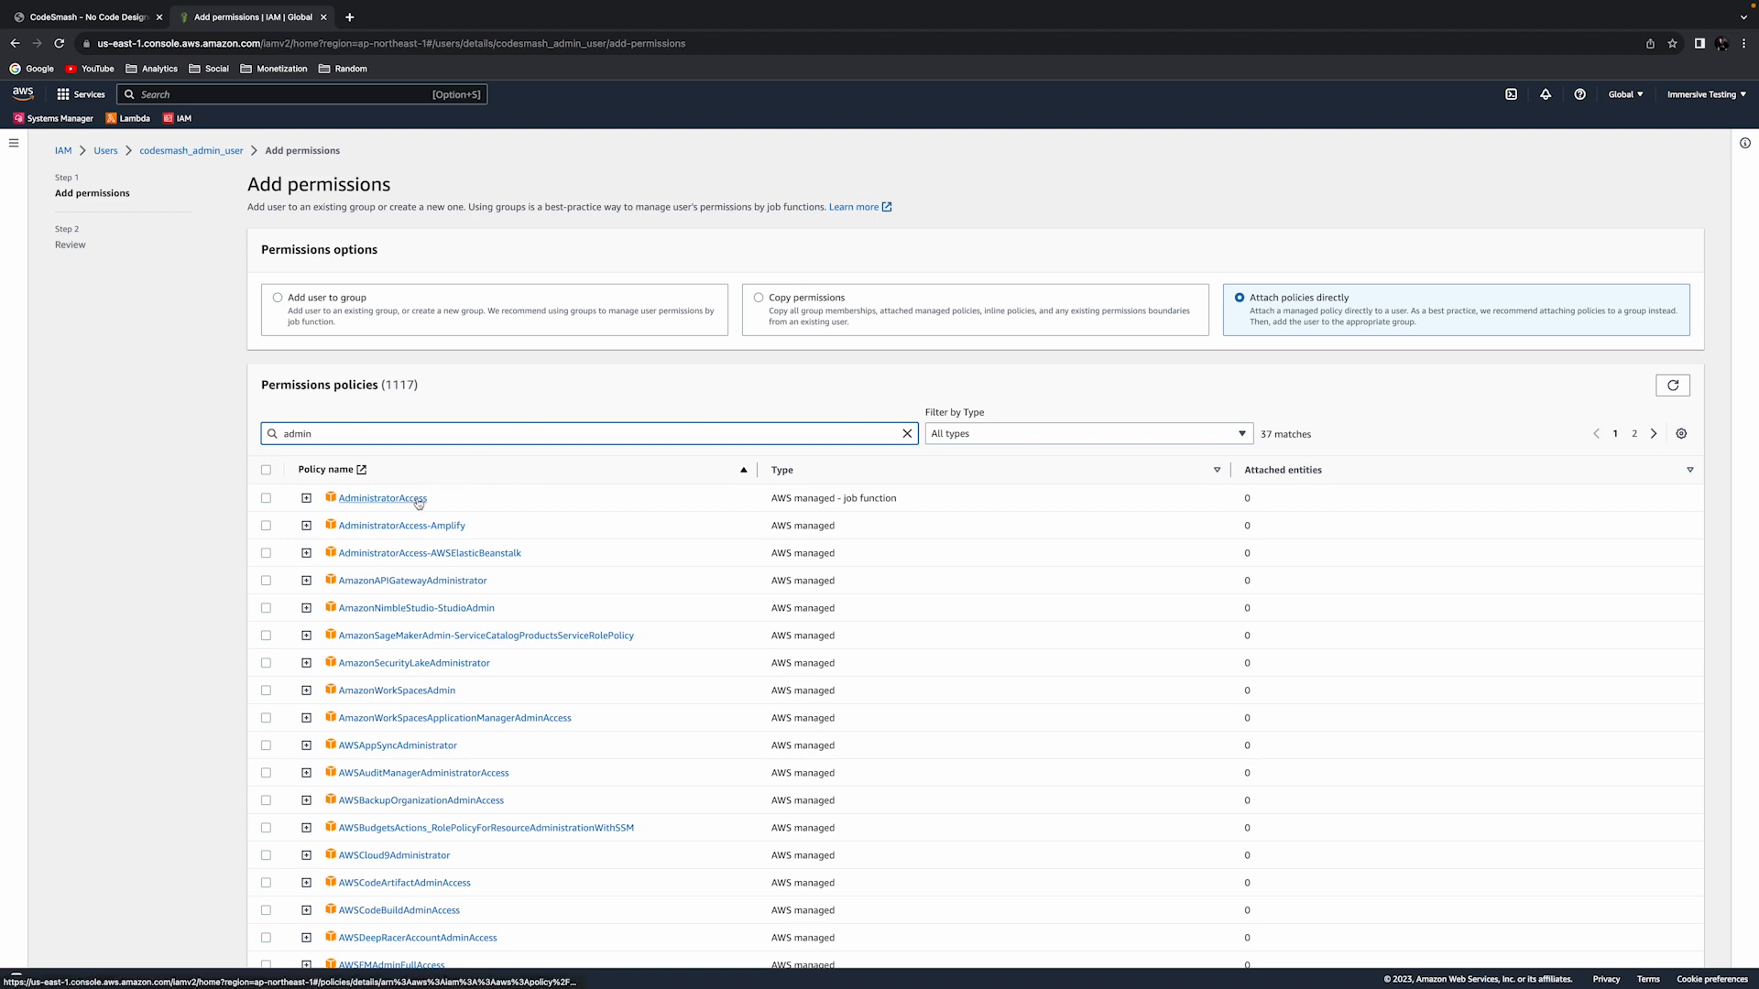
click(265, 499)
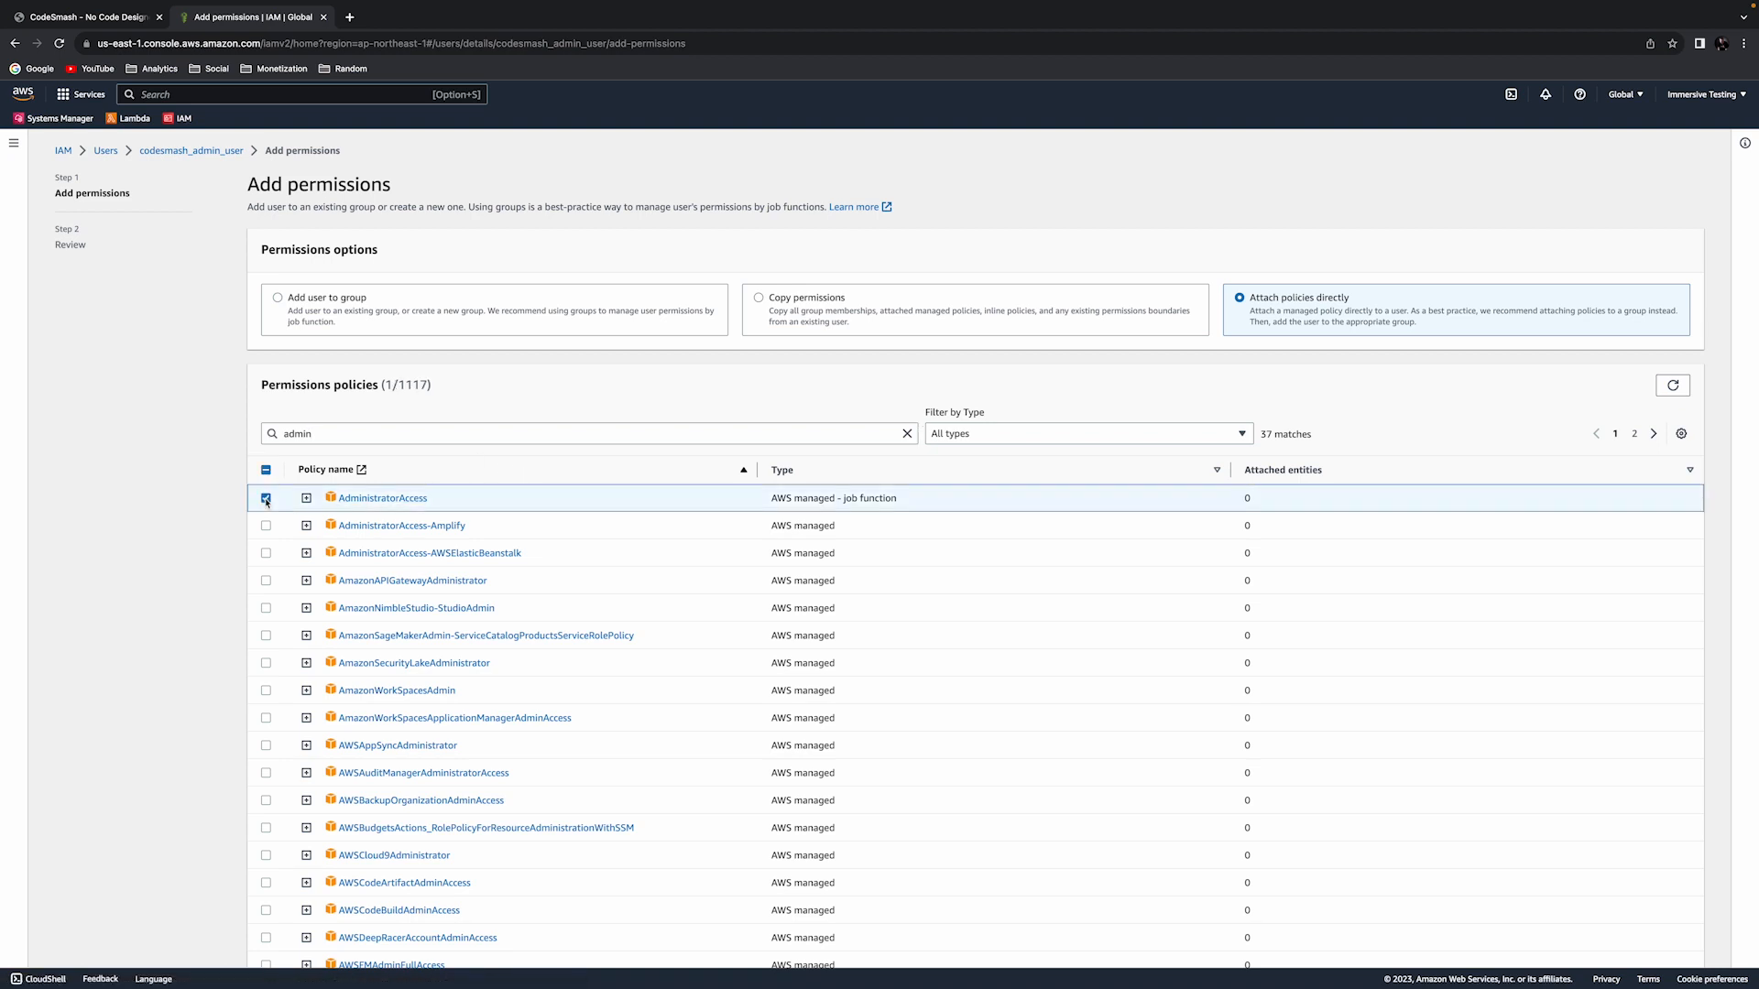
scroll(758, 389, down, 2)
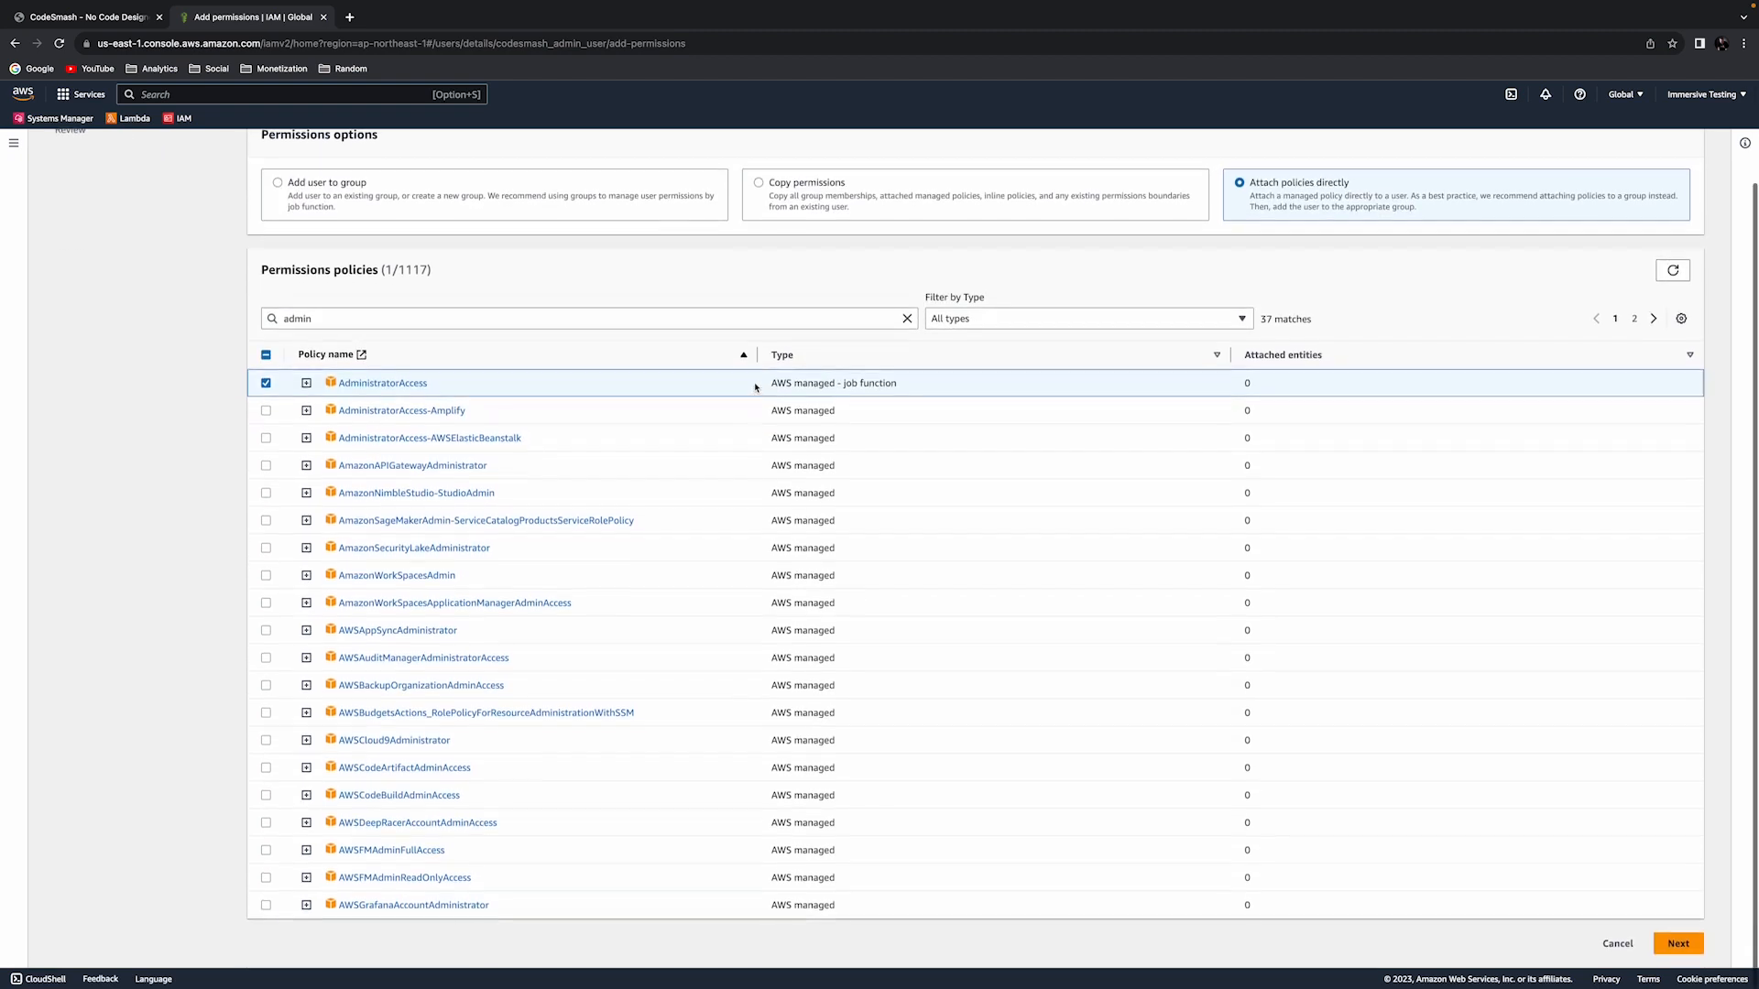
click(1684, 949)
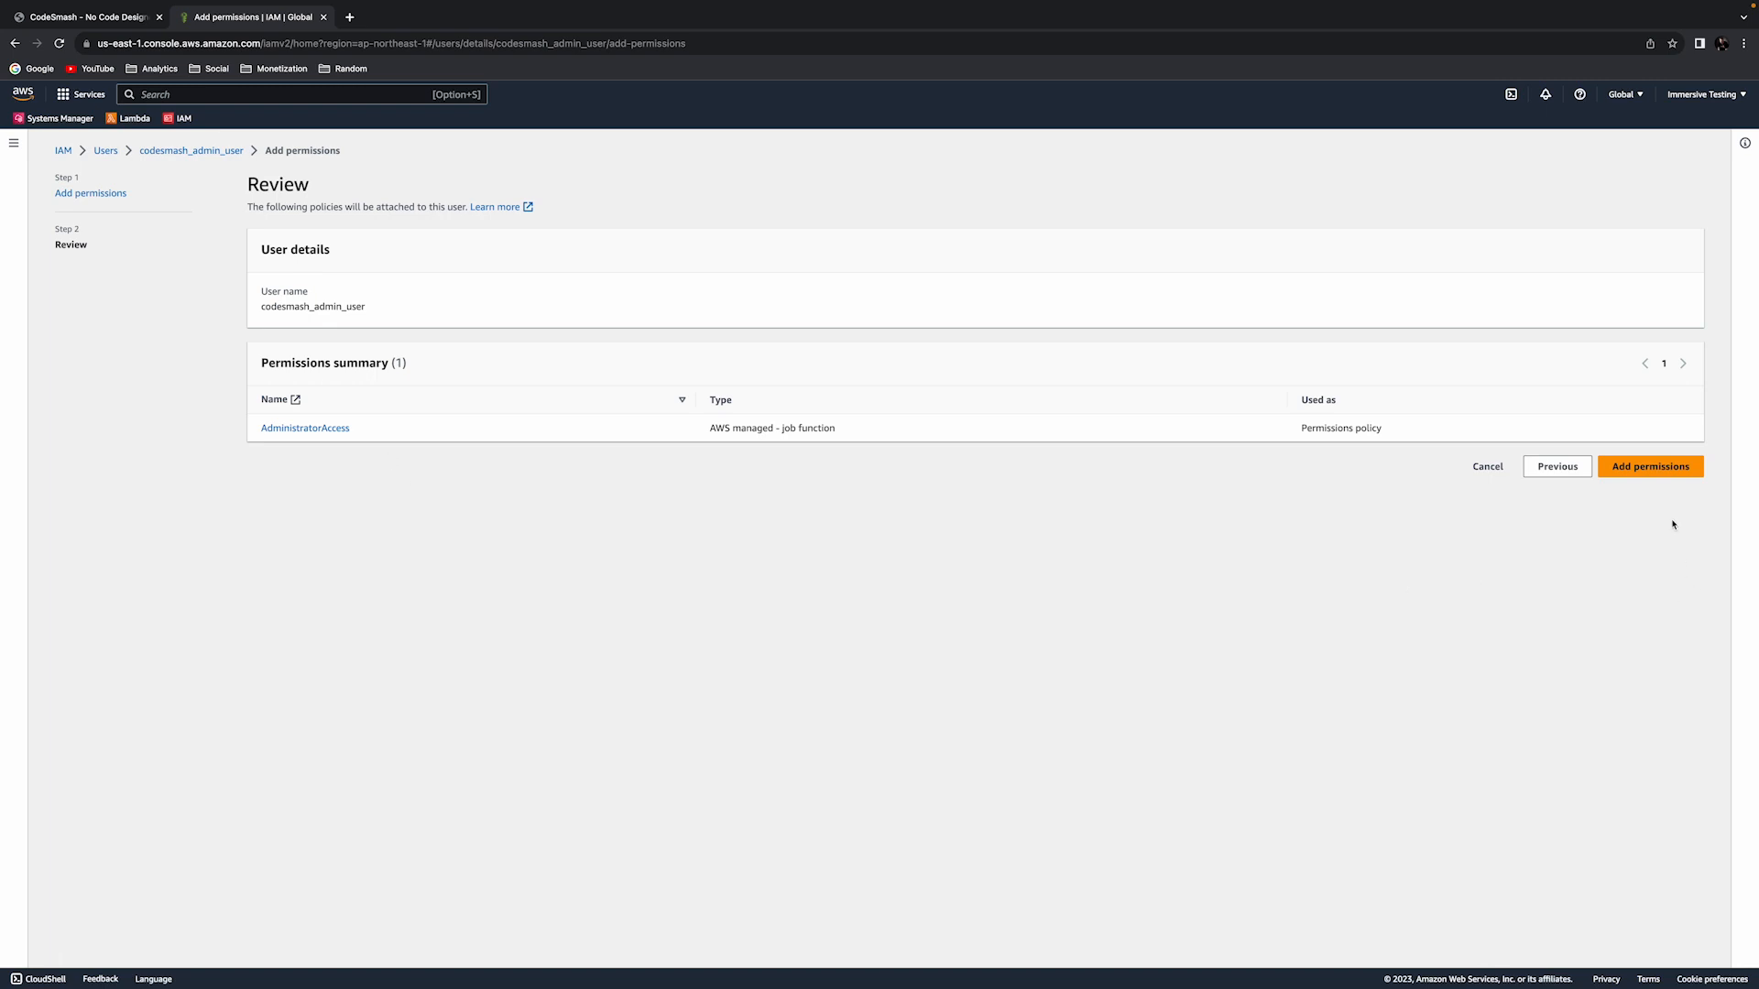
click(1659, 471)
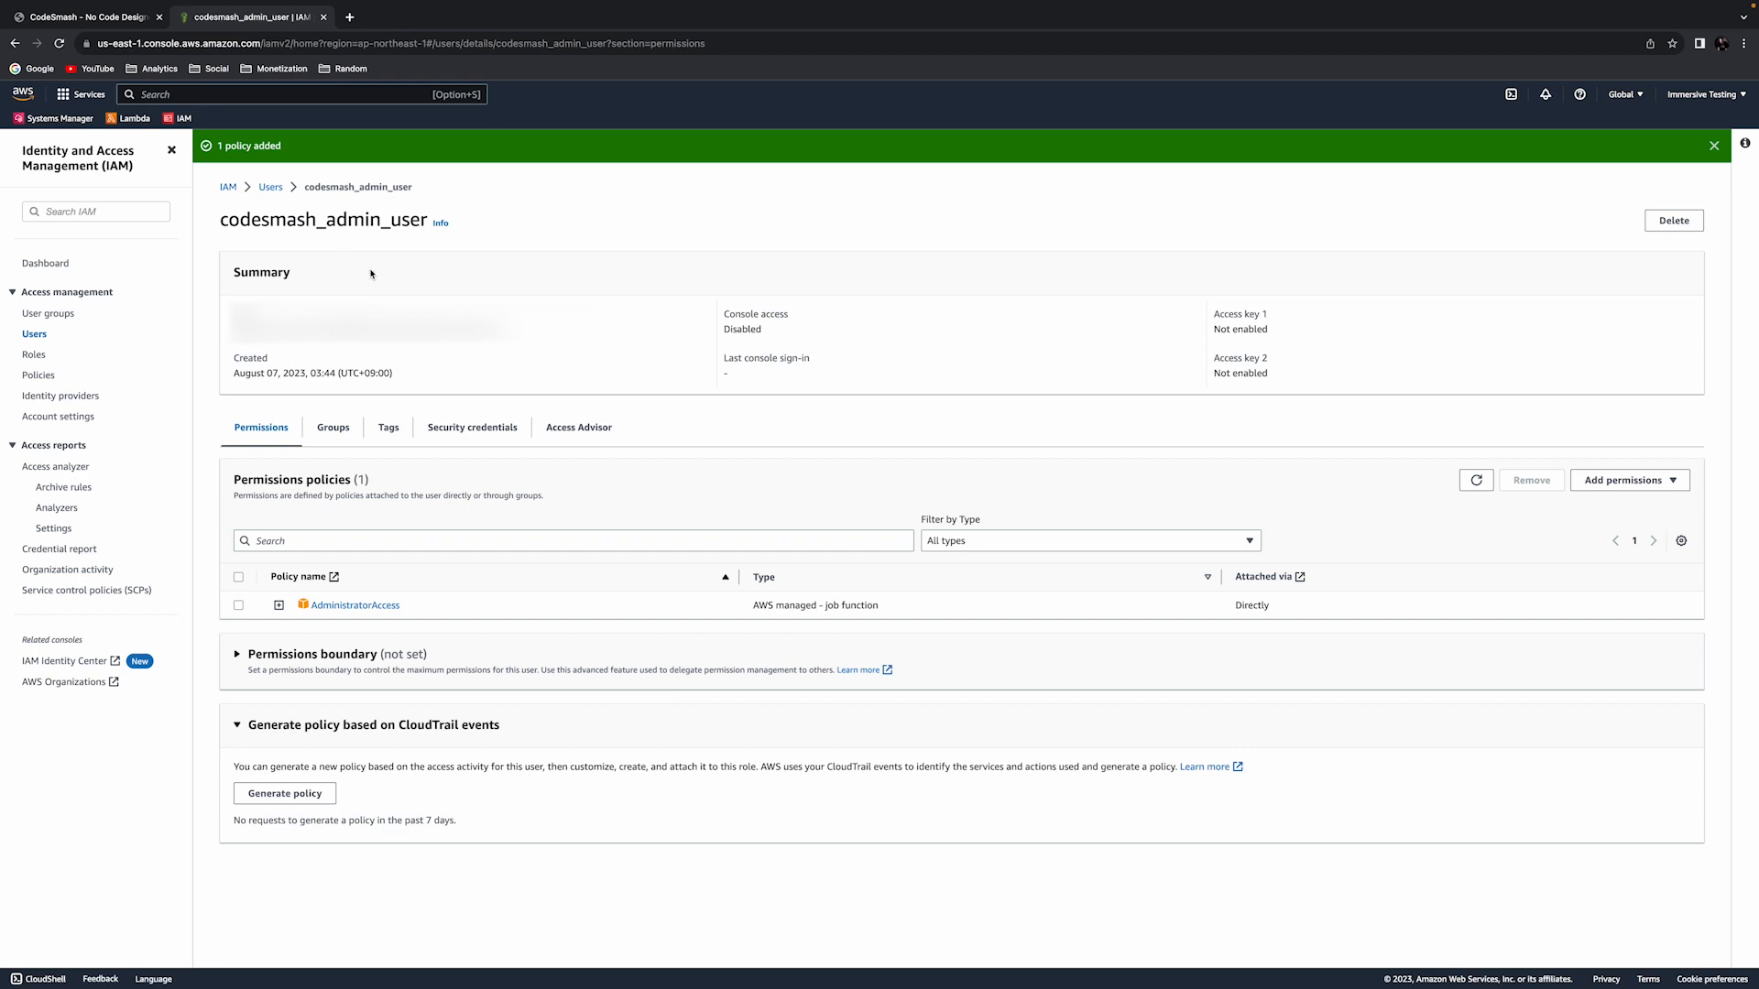
- Switch to CodeSmash and start a new cloud account named My Awesome Account
click(105, 26)
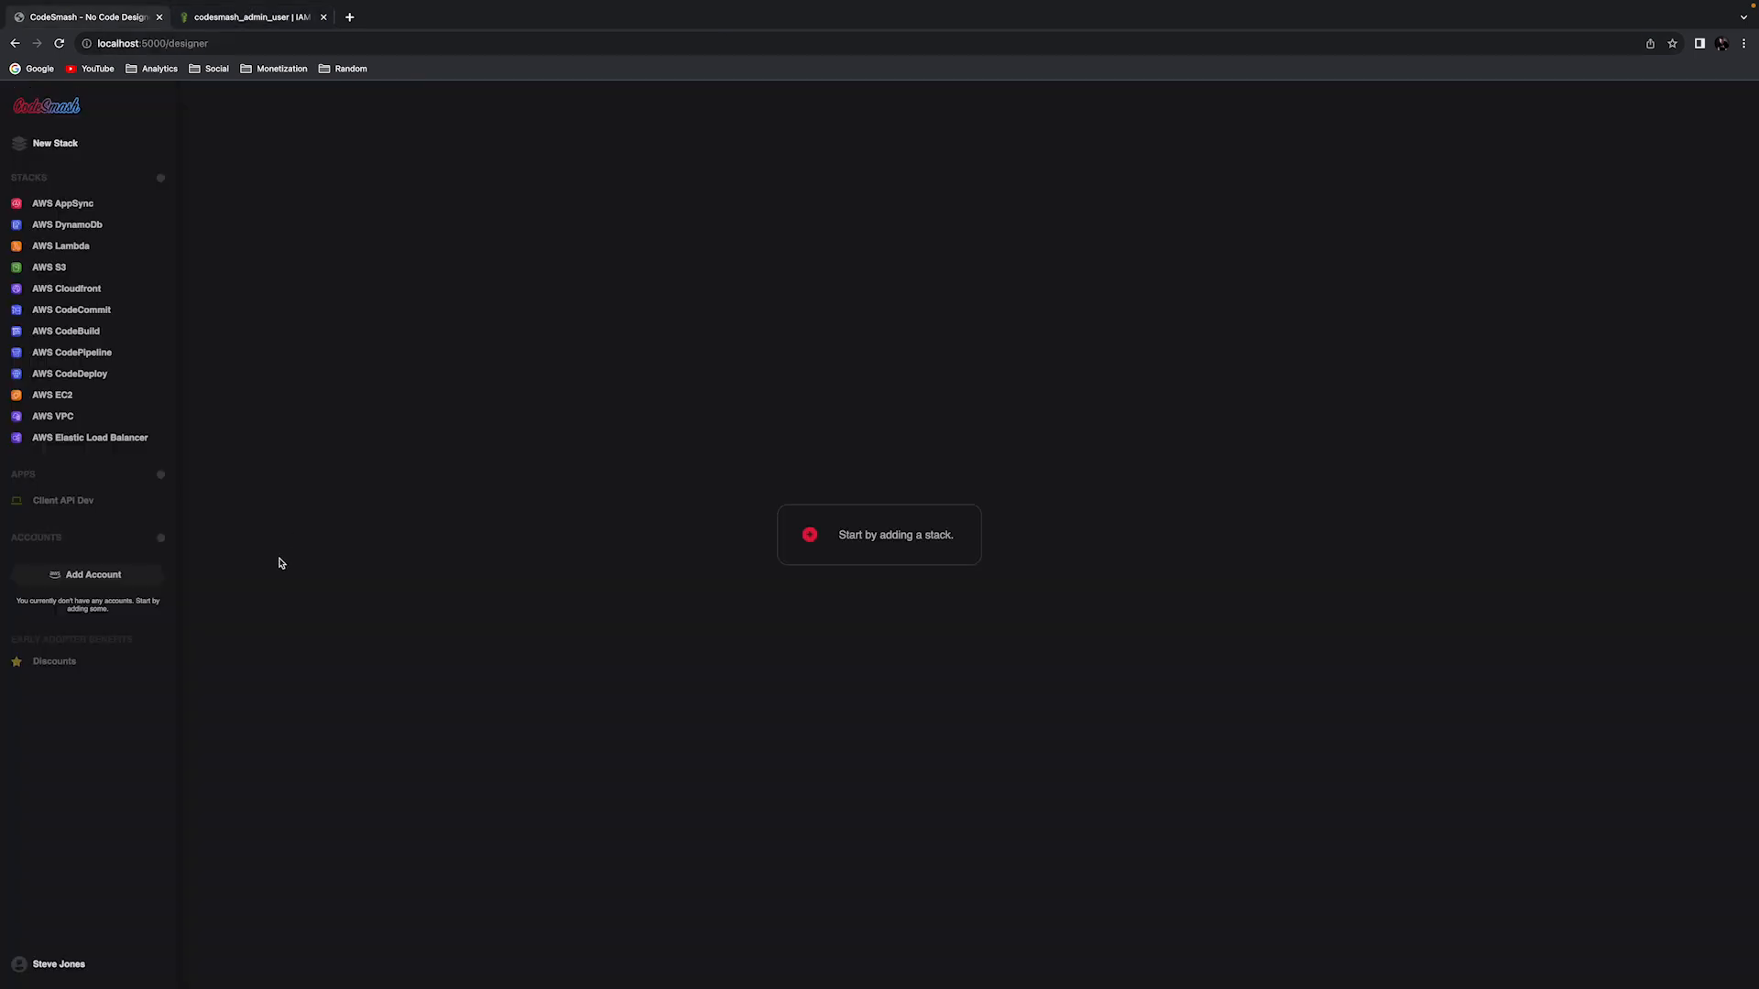
click(106, 583)
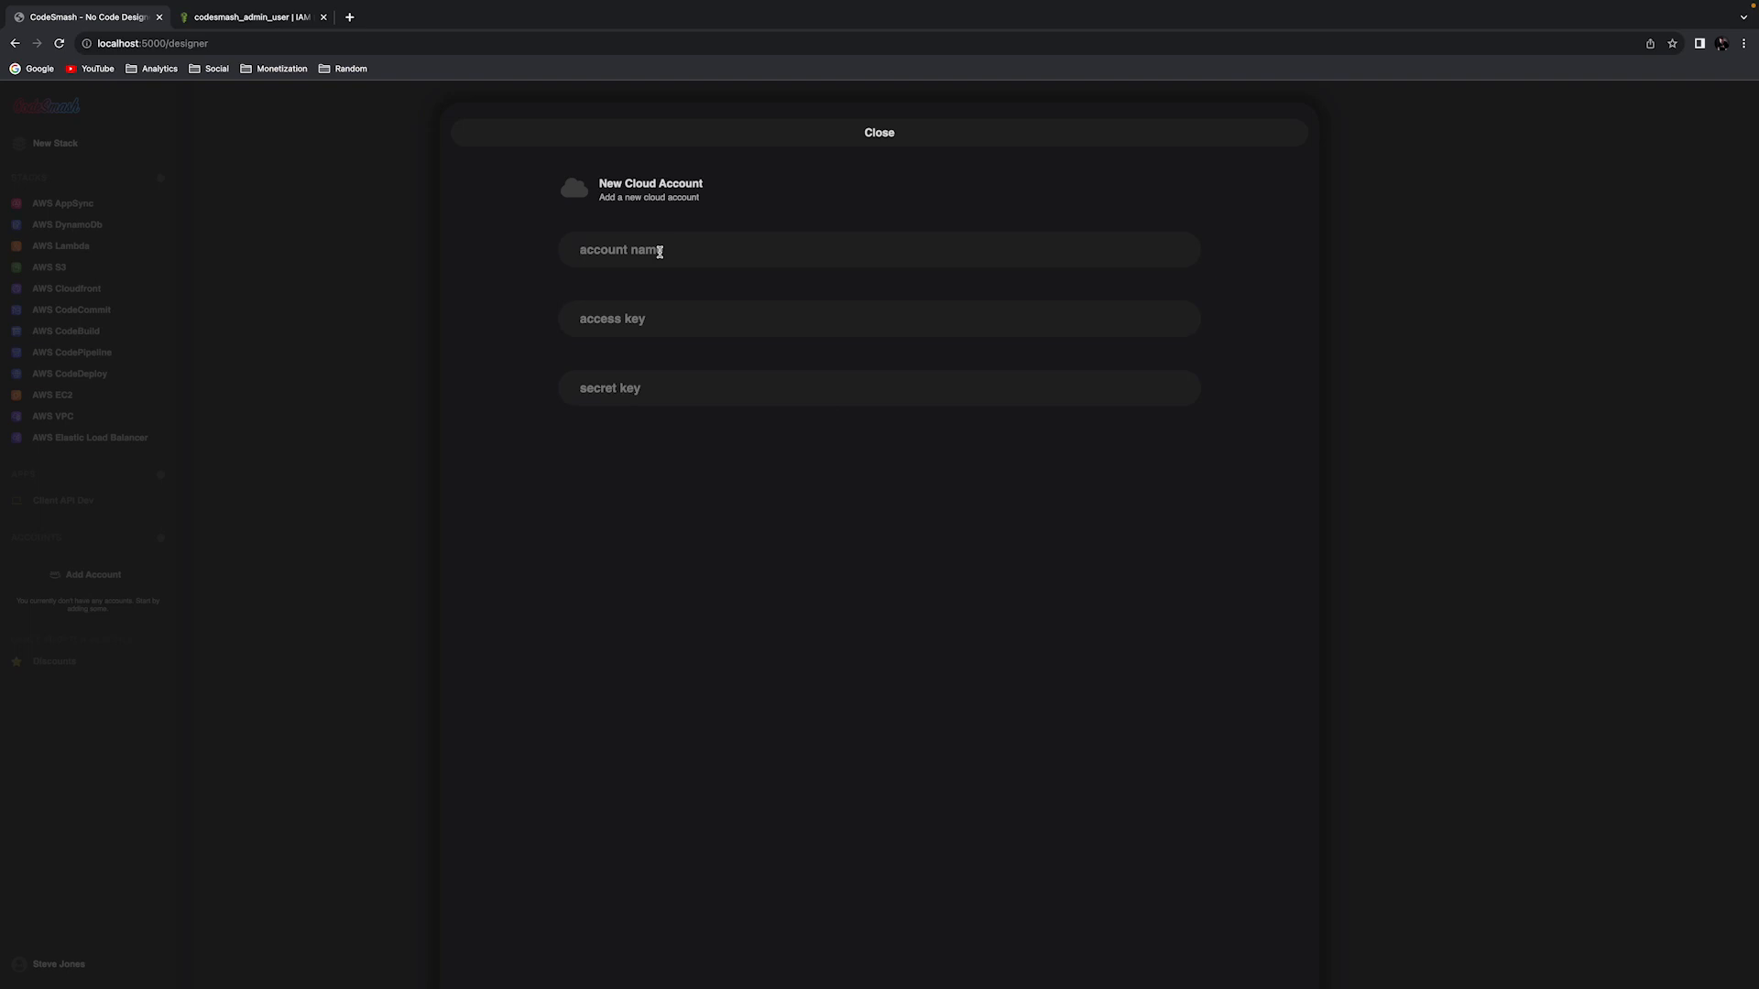
text(My Awesome Account)
- Switch to AWS, create an access key for codesmash_admin_user with the use case Other and no description tag, and reveal its secret access key
click(261, 18)
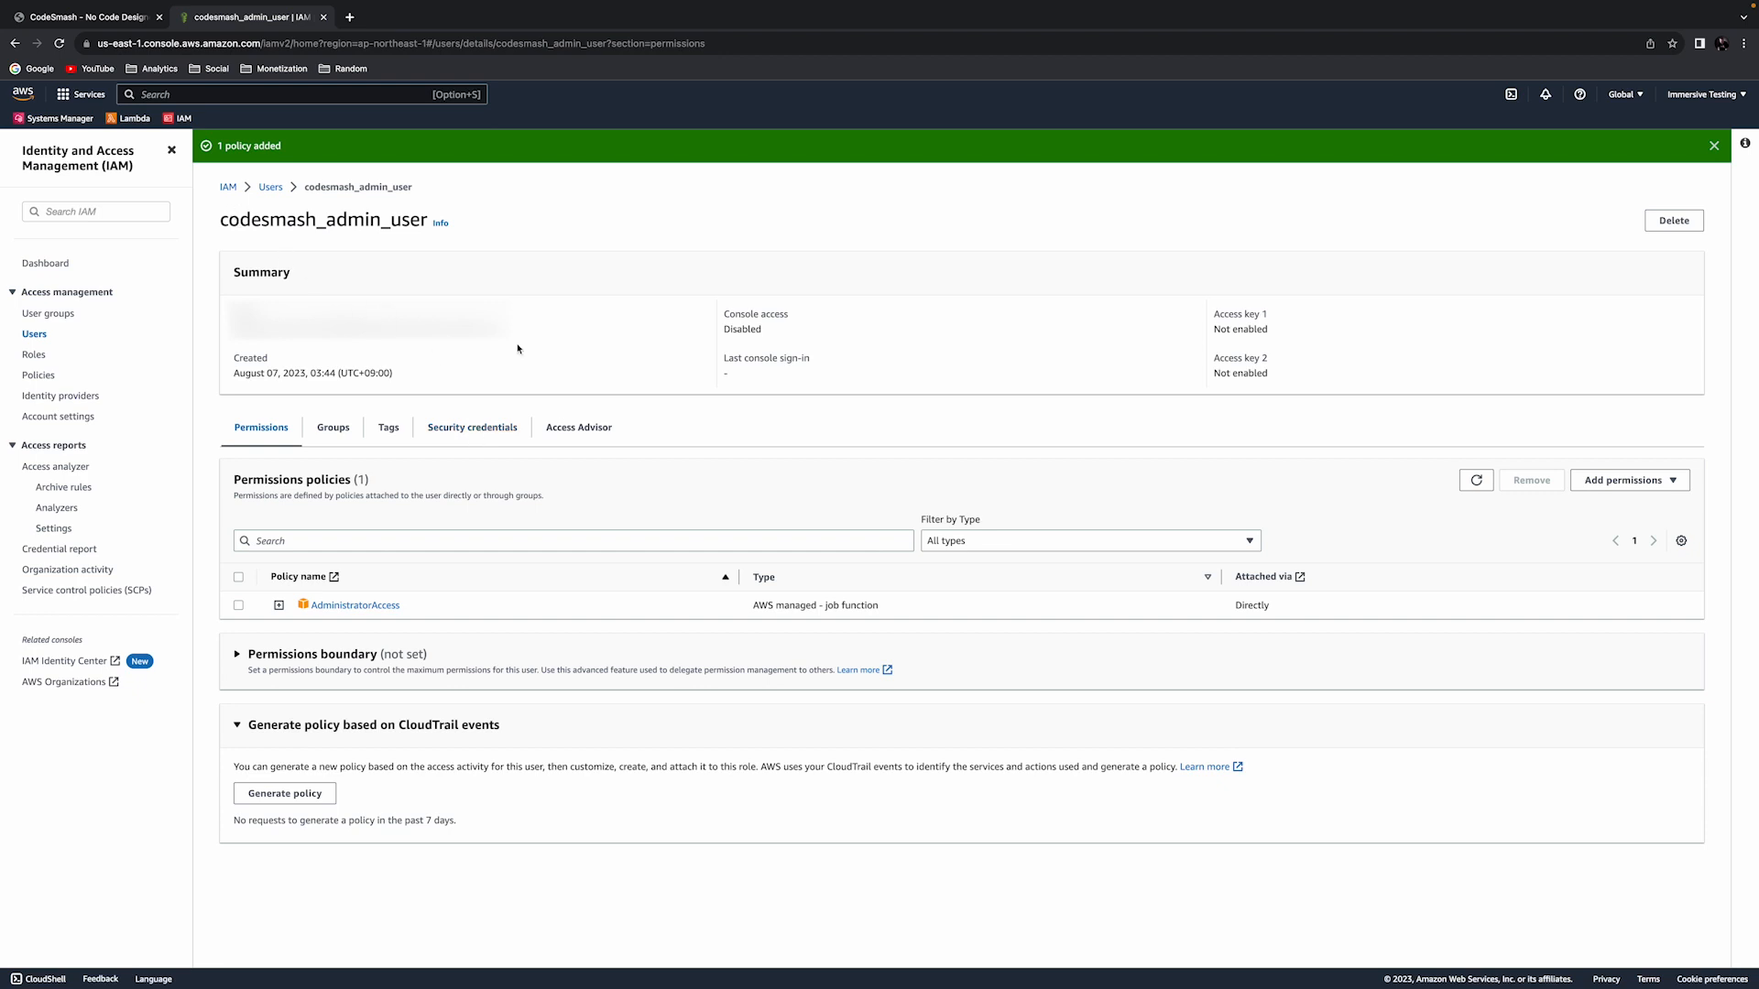
click(476, 430)
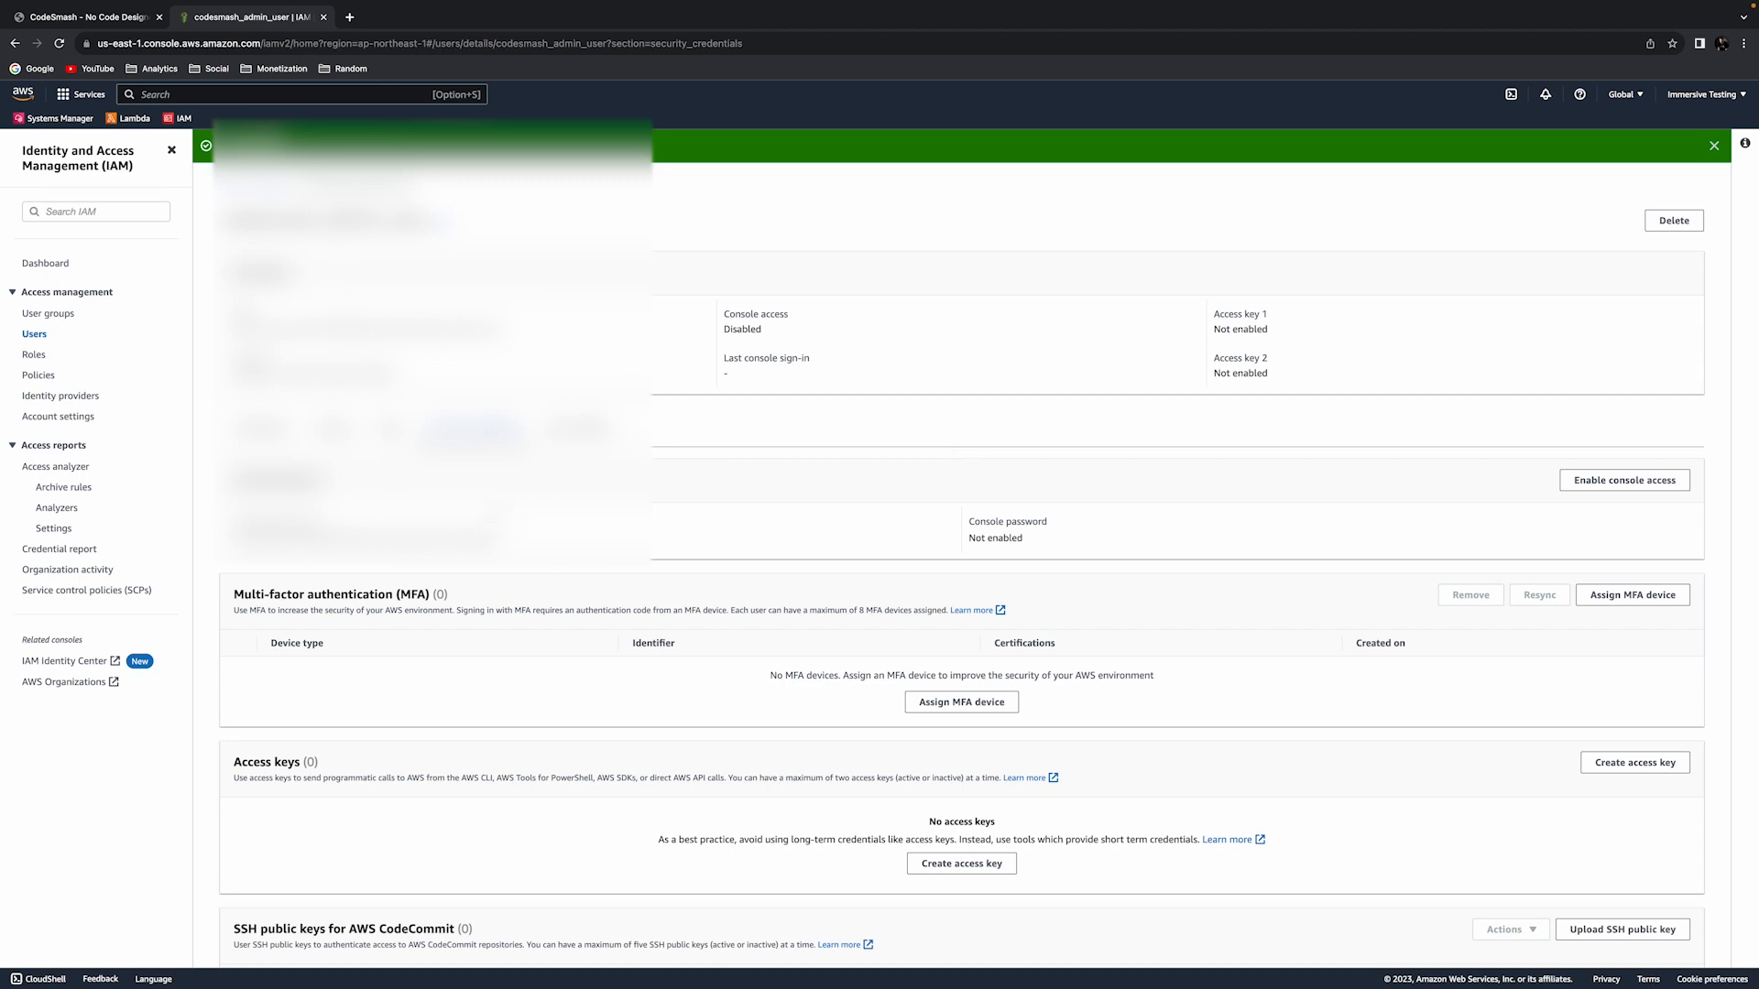
scroll(973, 561, down, 1)
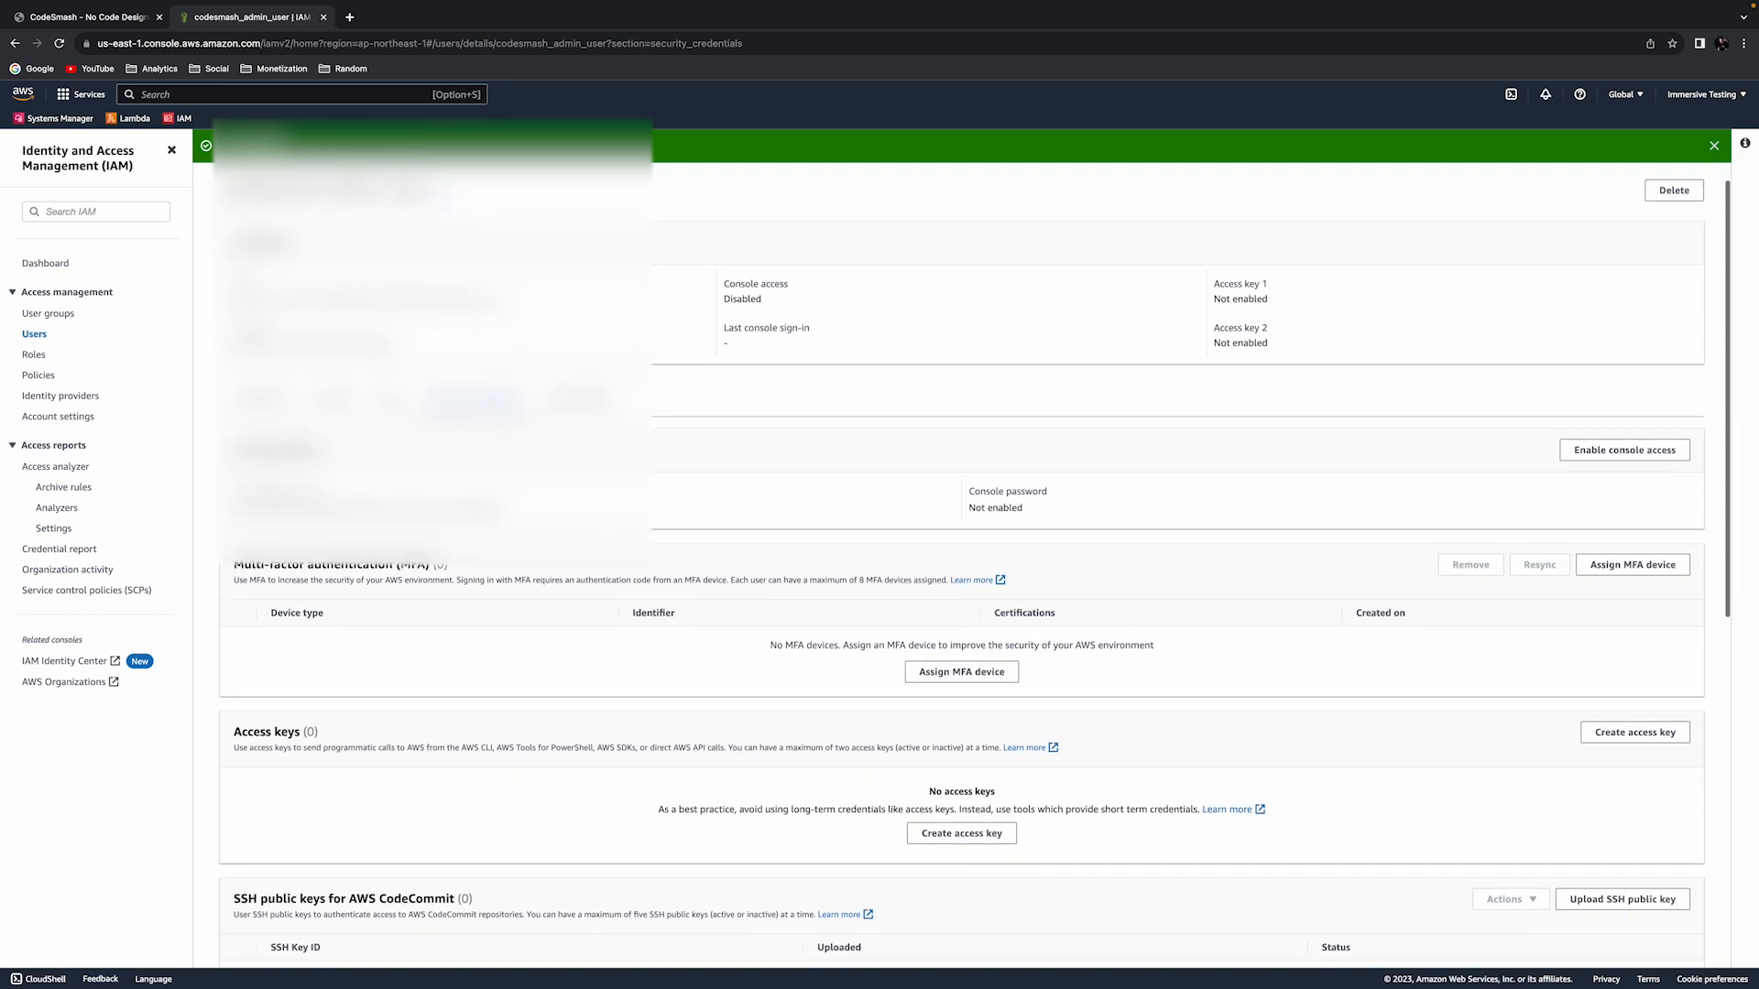
scroll(493, 515, down, 5)
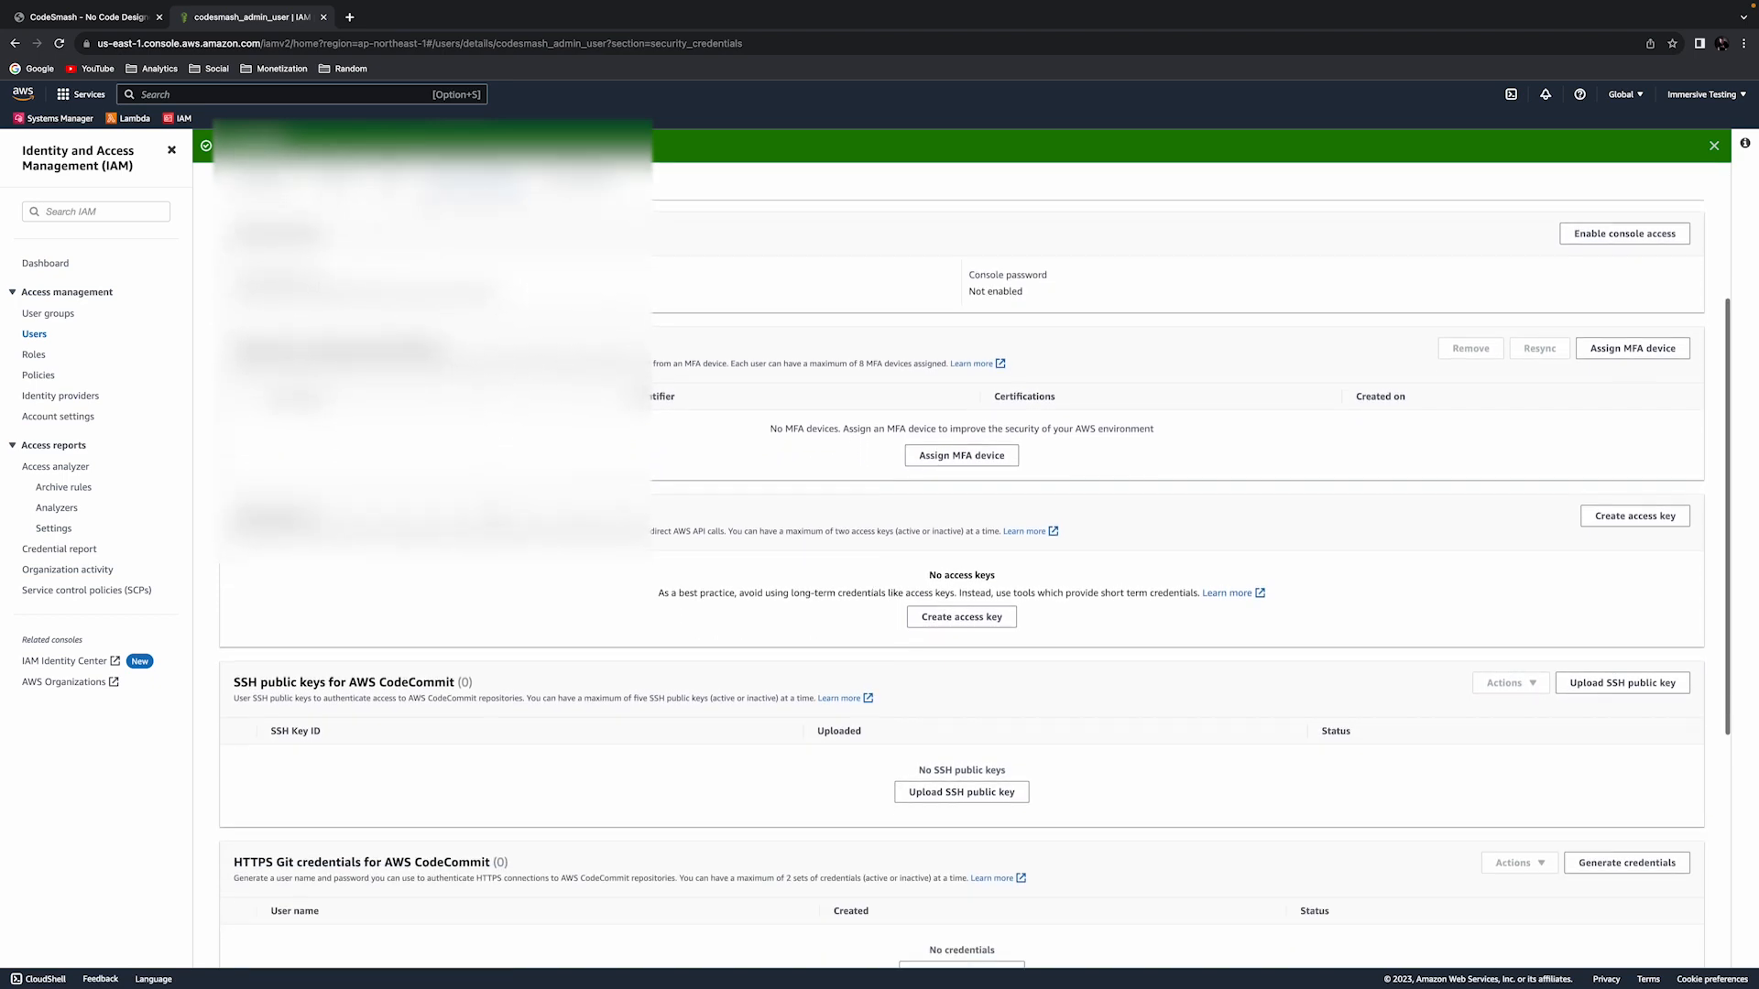
scroll(493, 515, down, 2)
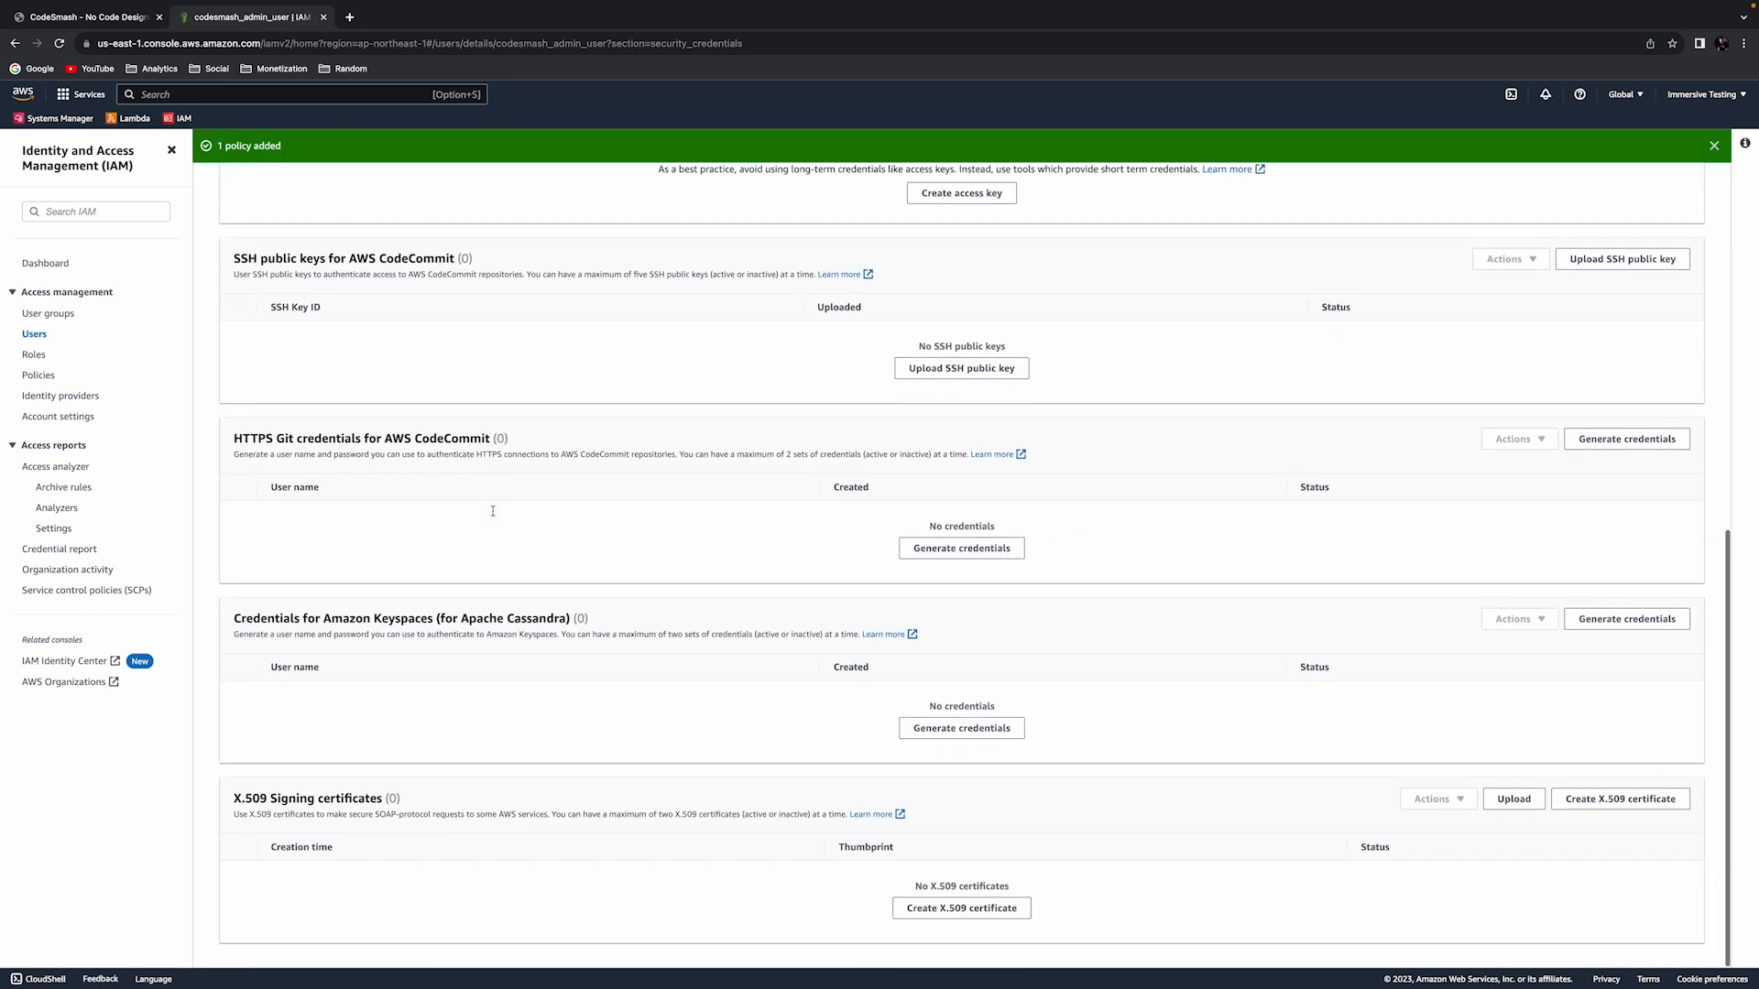
scroll(493, 516, up, 4)
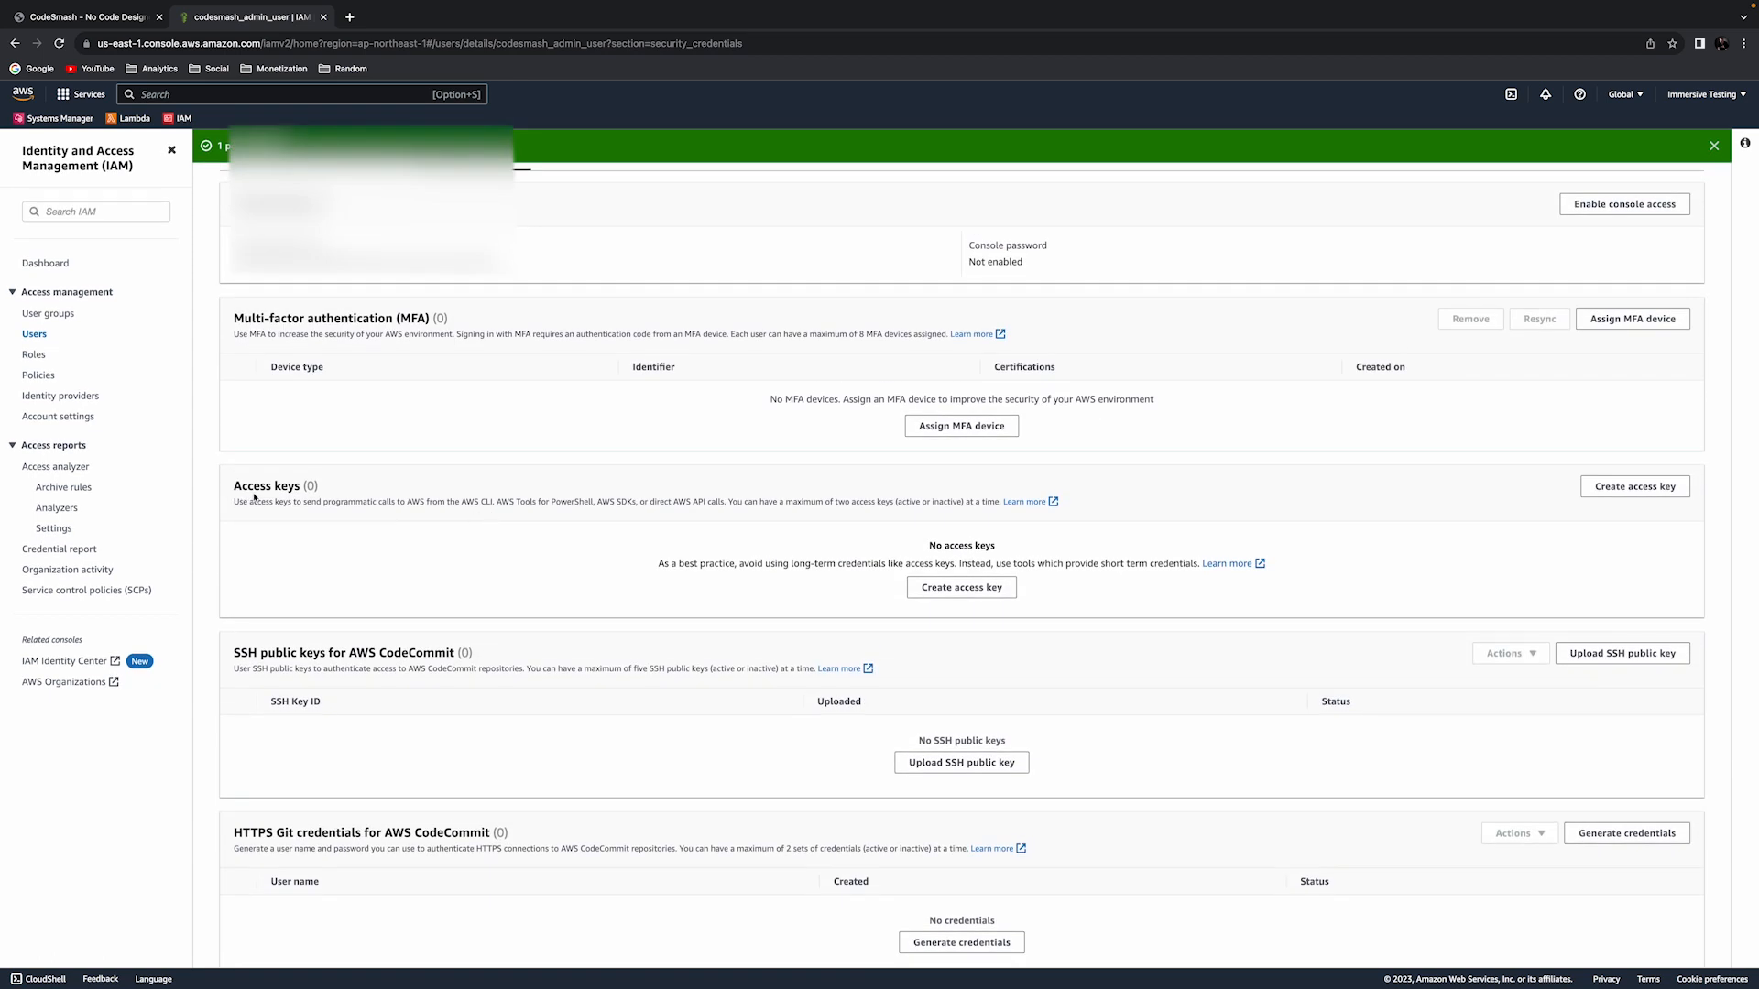
click(968, 595)
click(309, 562)
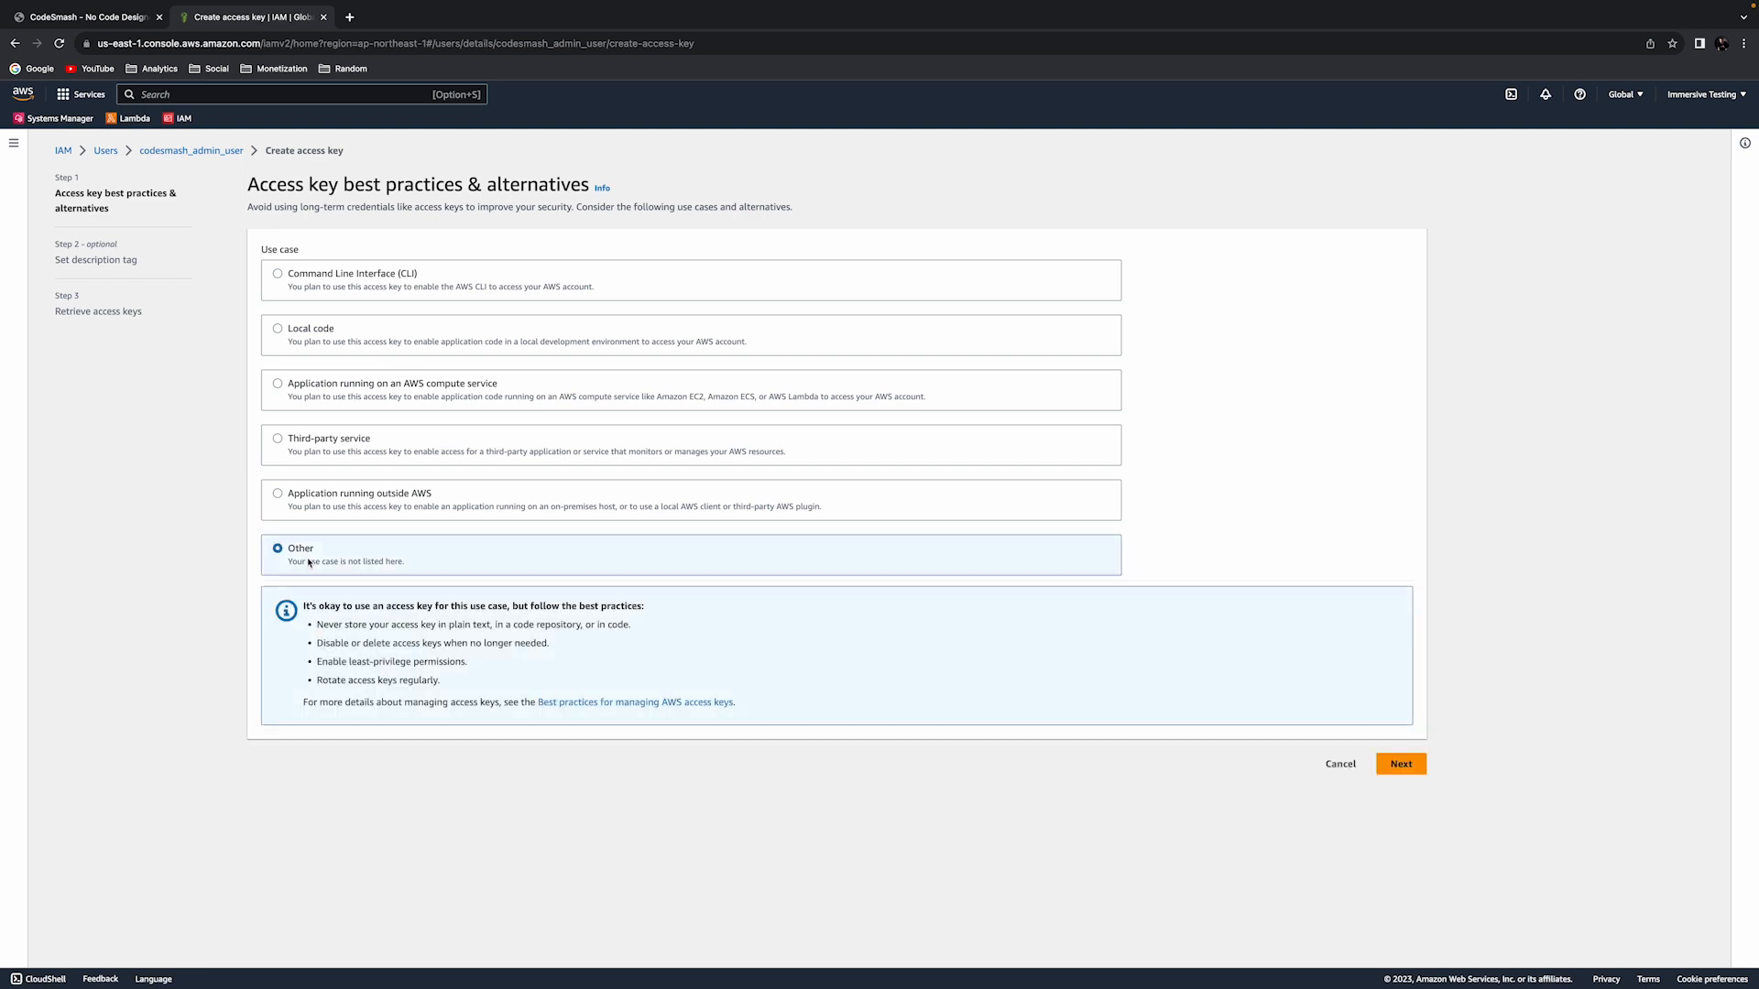
click(1408, 770)
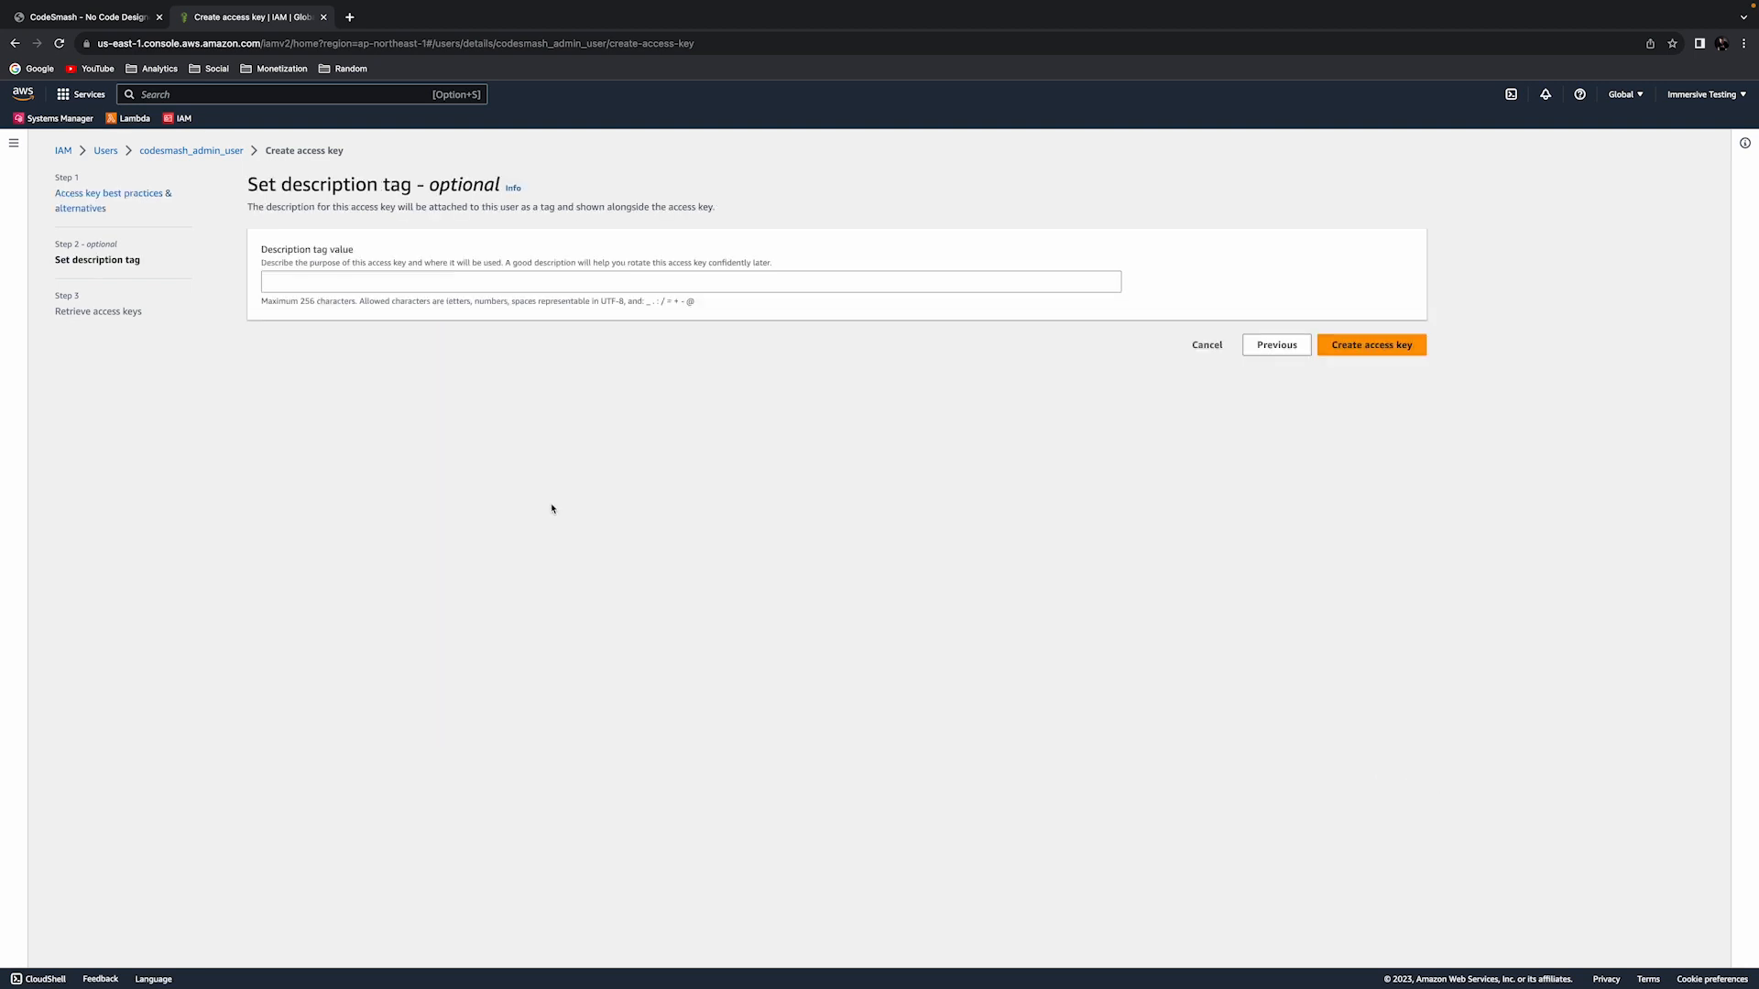
click(1385, 349)
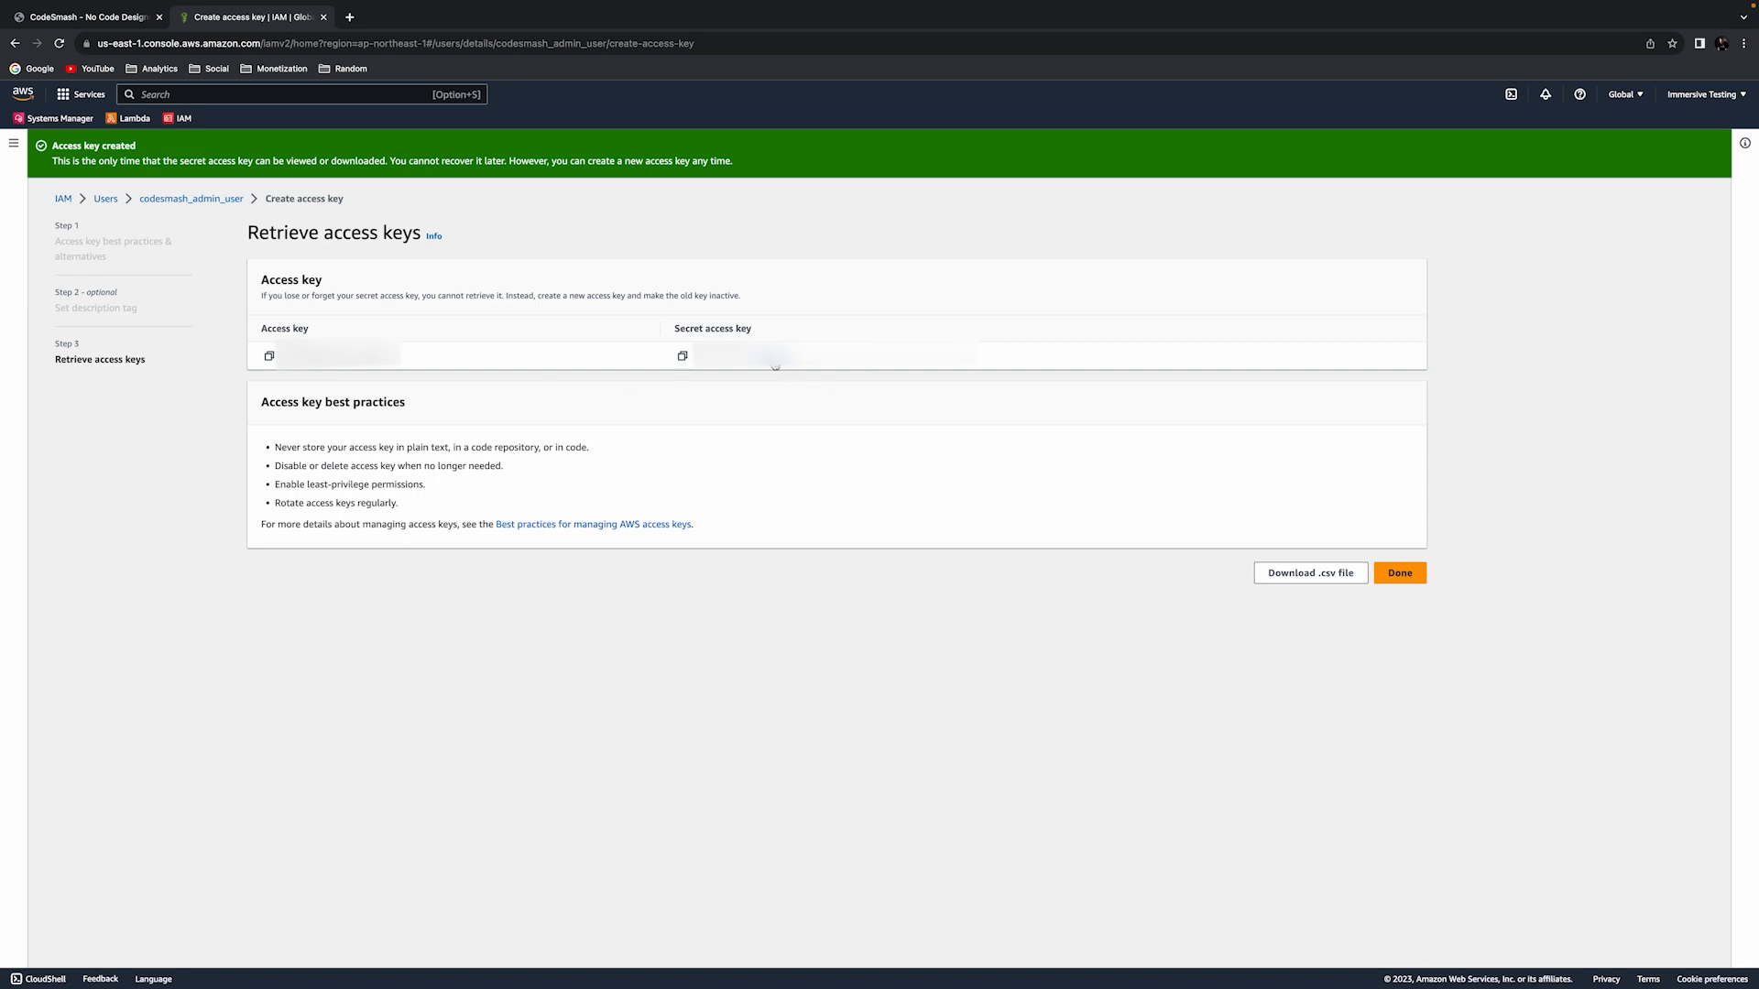
click(774, 359)
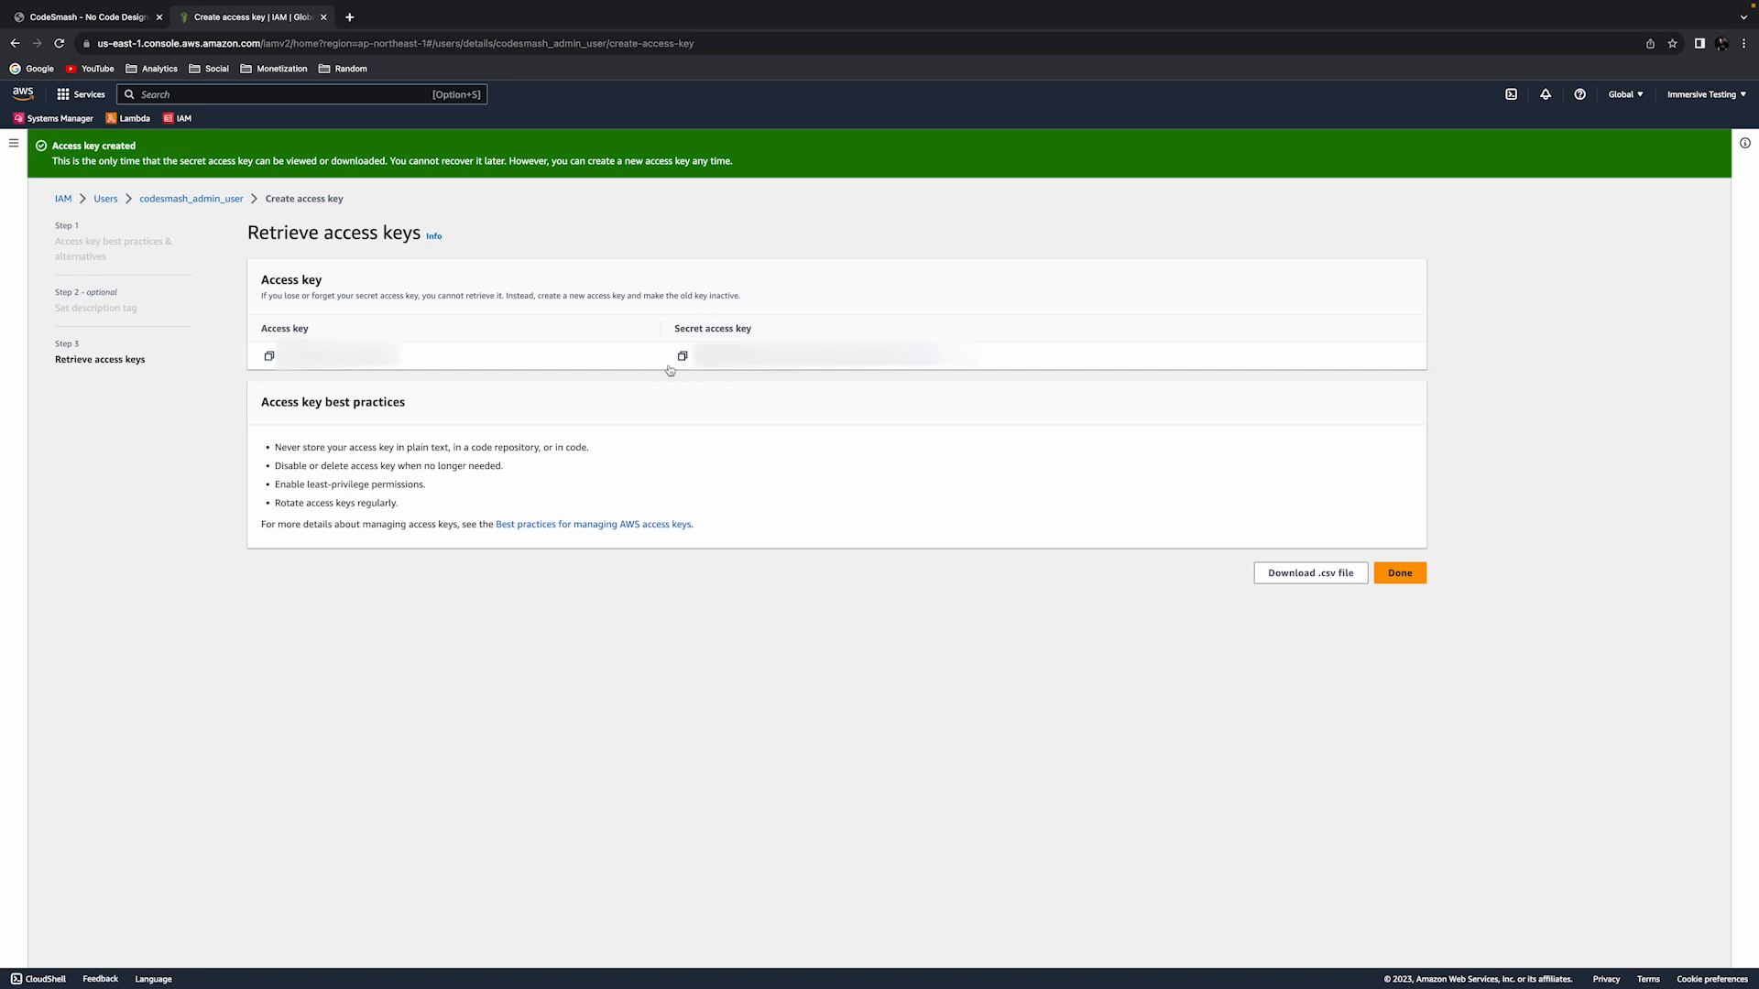
- Copy the new access key from AWS and paste it into the access key field of the CodeSmash cloud account form
click(270, 356)
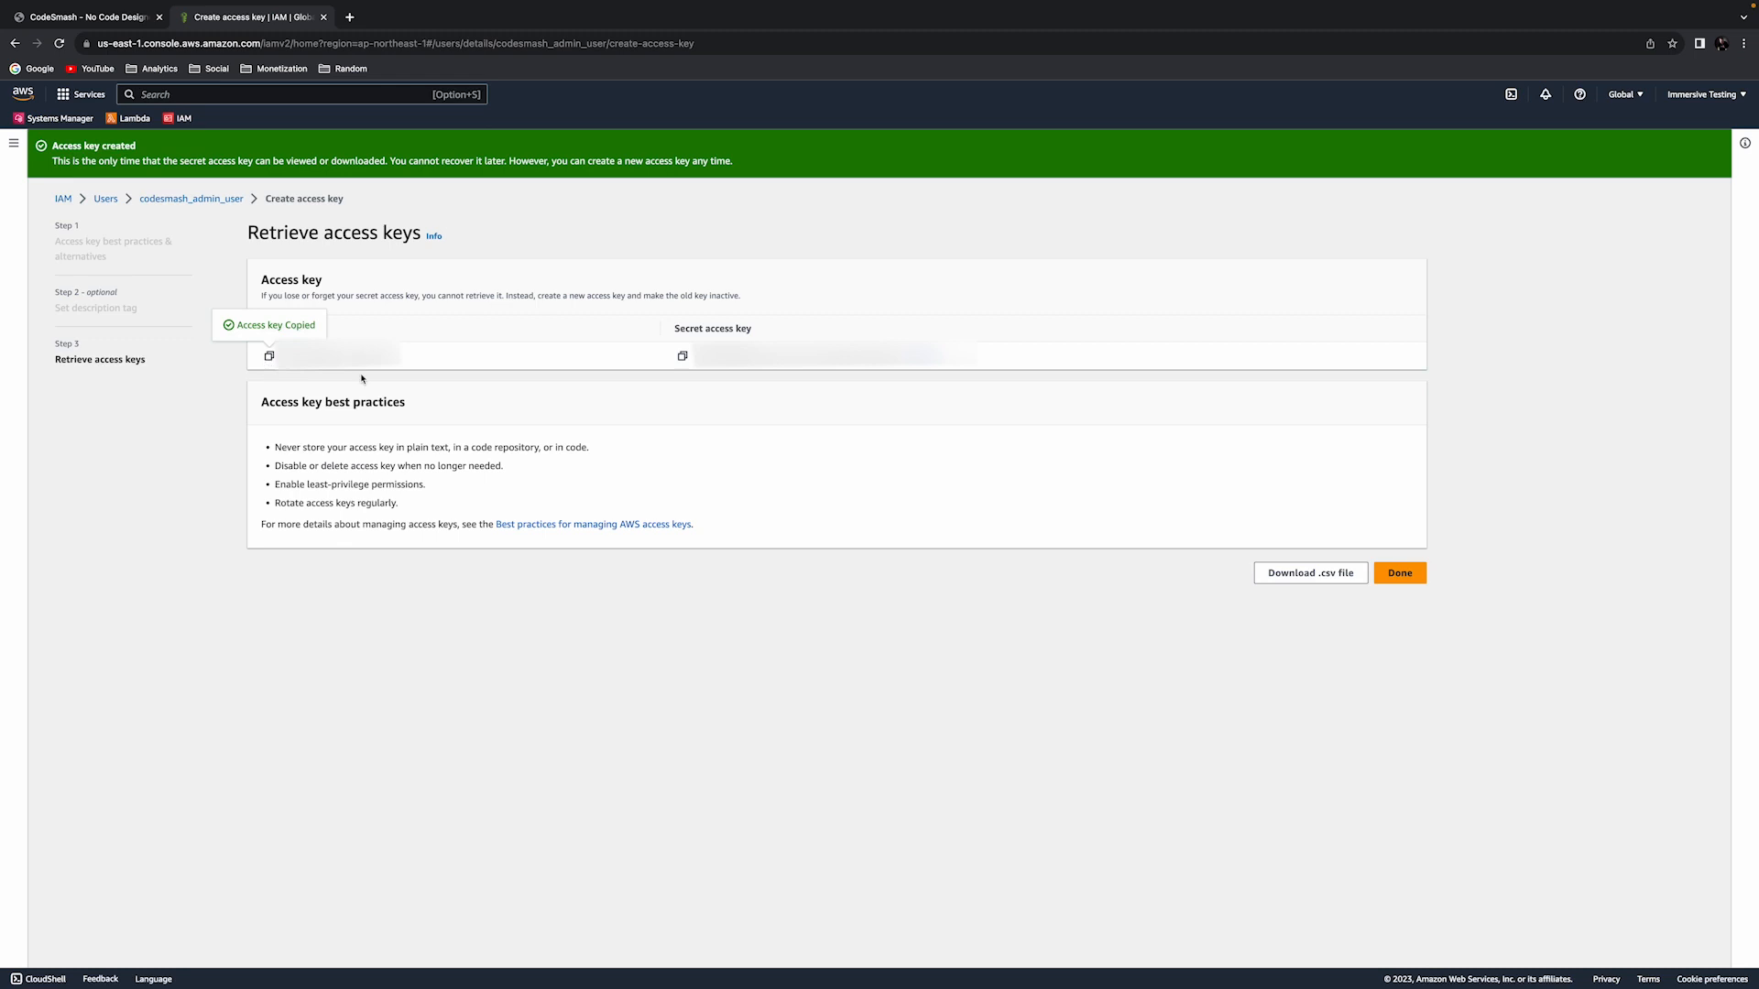
click(118, 20)
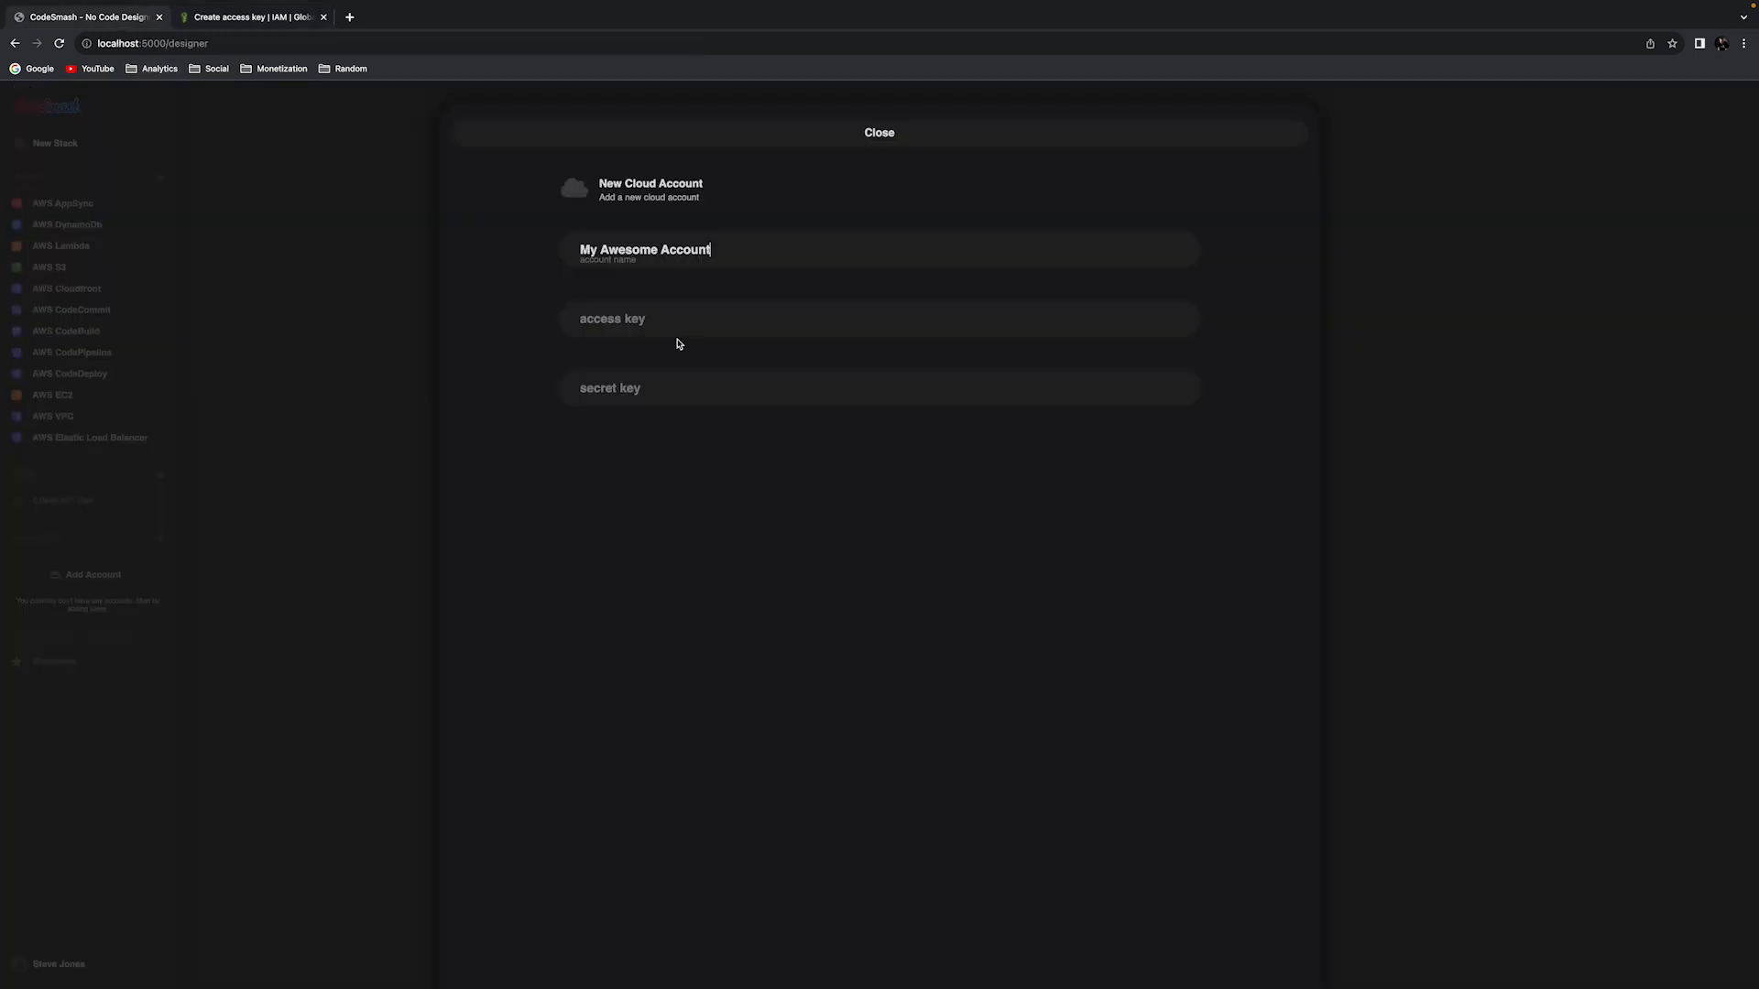
click(642, 315)
key(super+v)
- Copy the secret access key from AWS, paste it into CodeSmash's secret key field, and close the new cloud account form
click(286, 22)
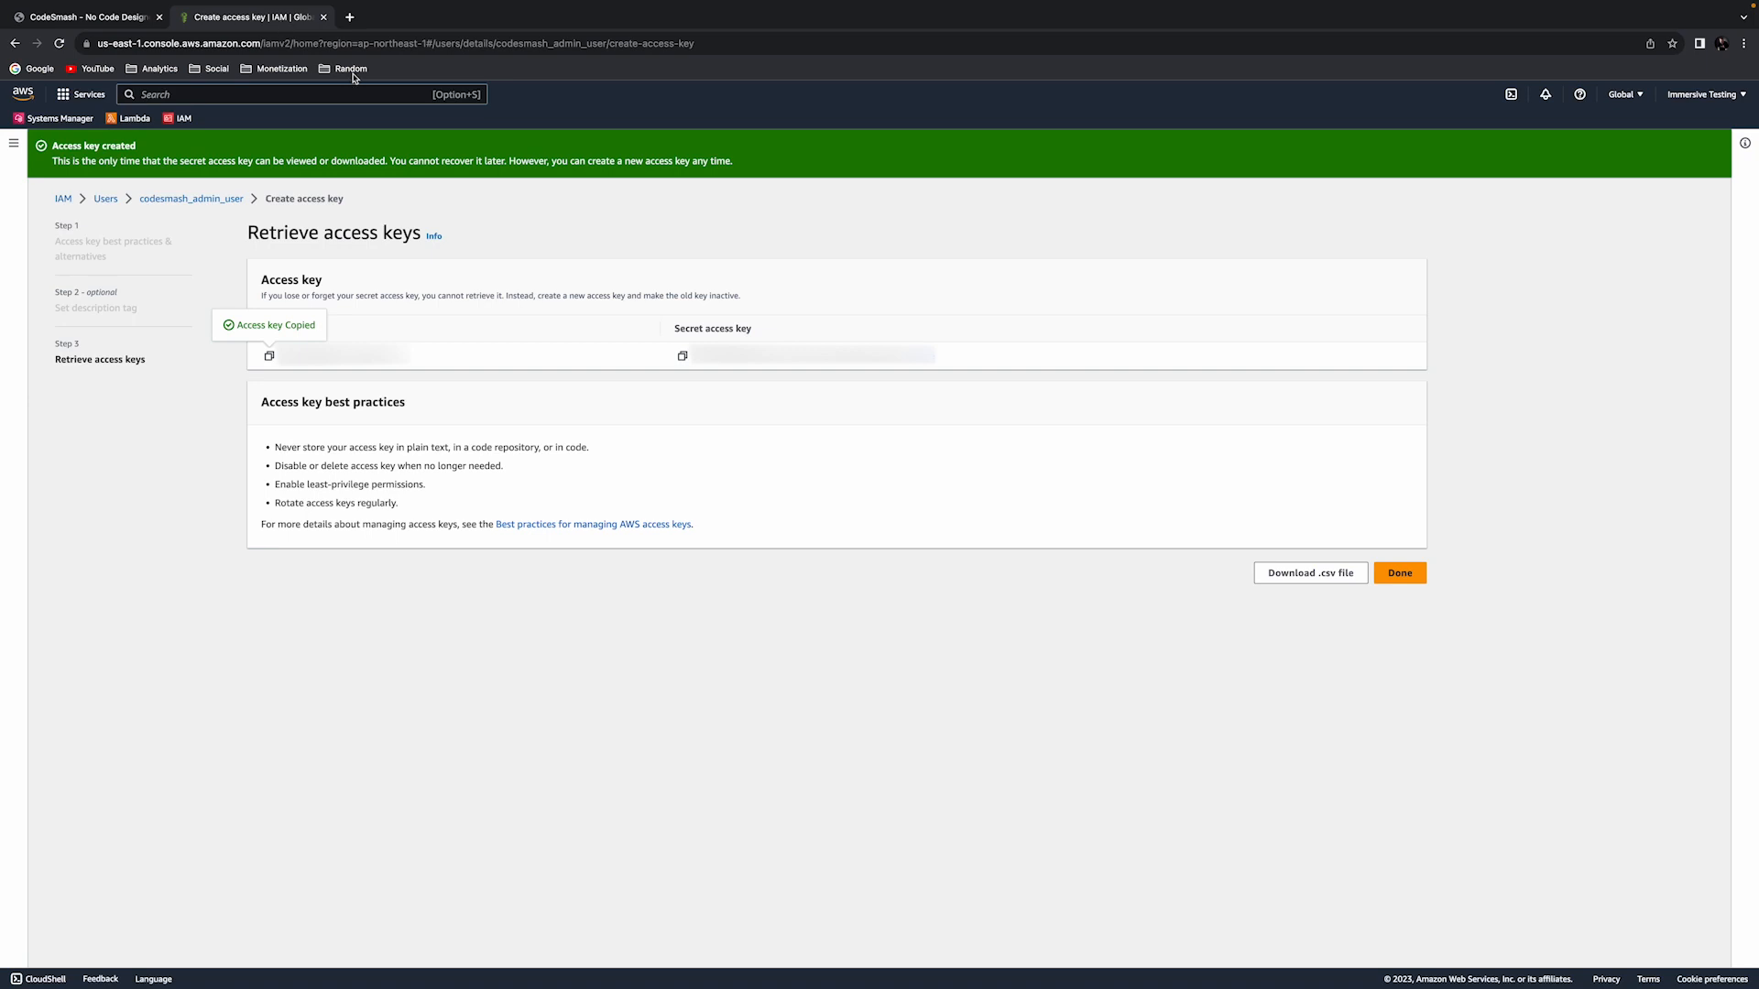
click(682, 357)
click(82, 18)
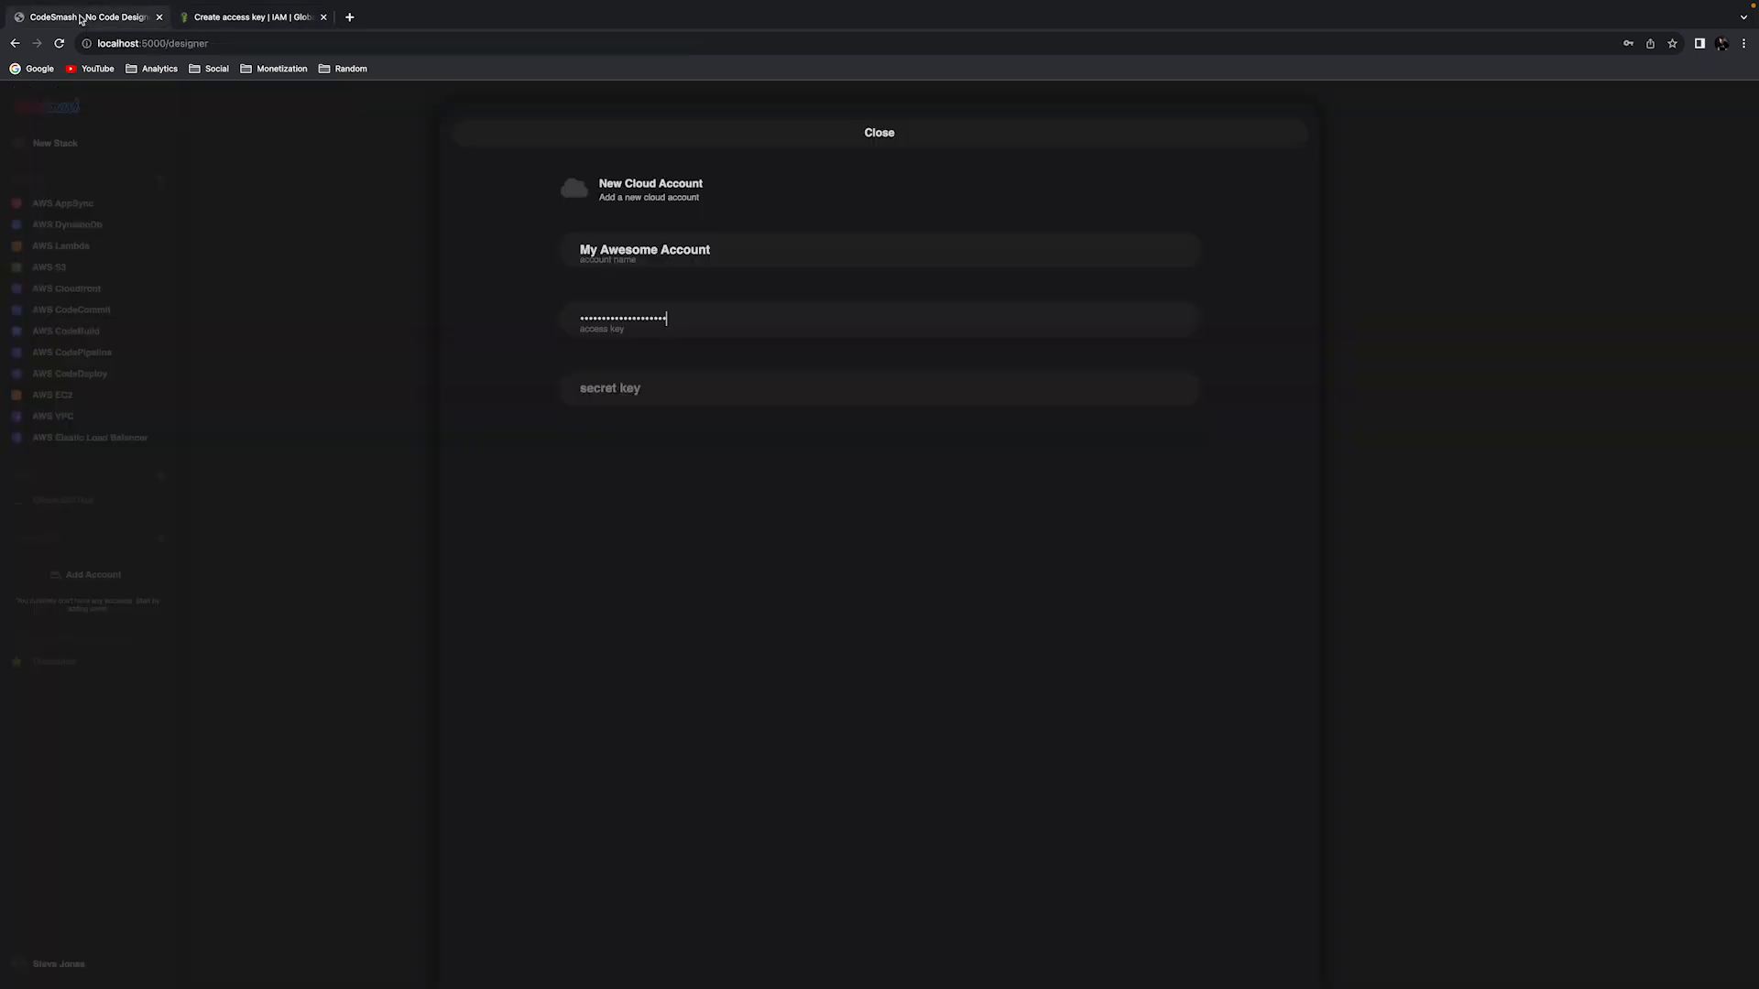
click(613, 387)
key(super+v)
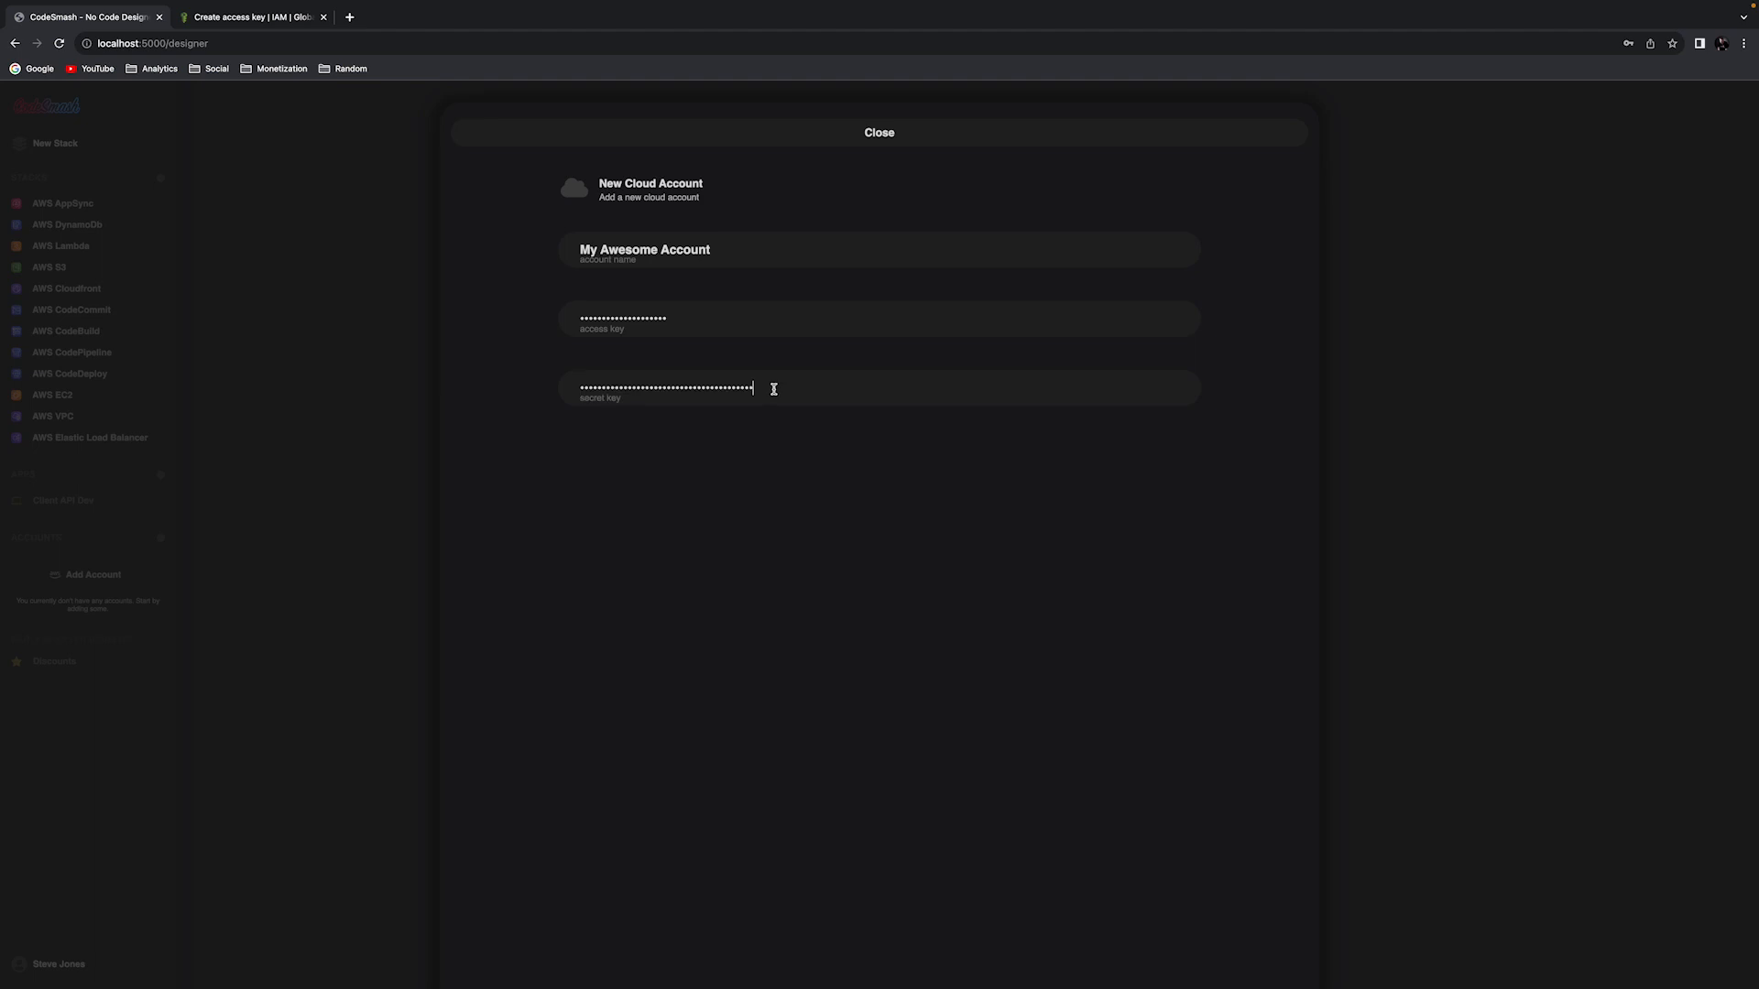
click(914, 135)
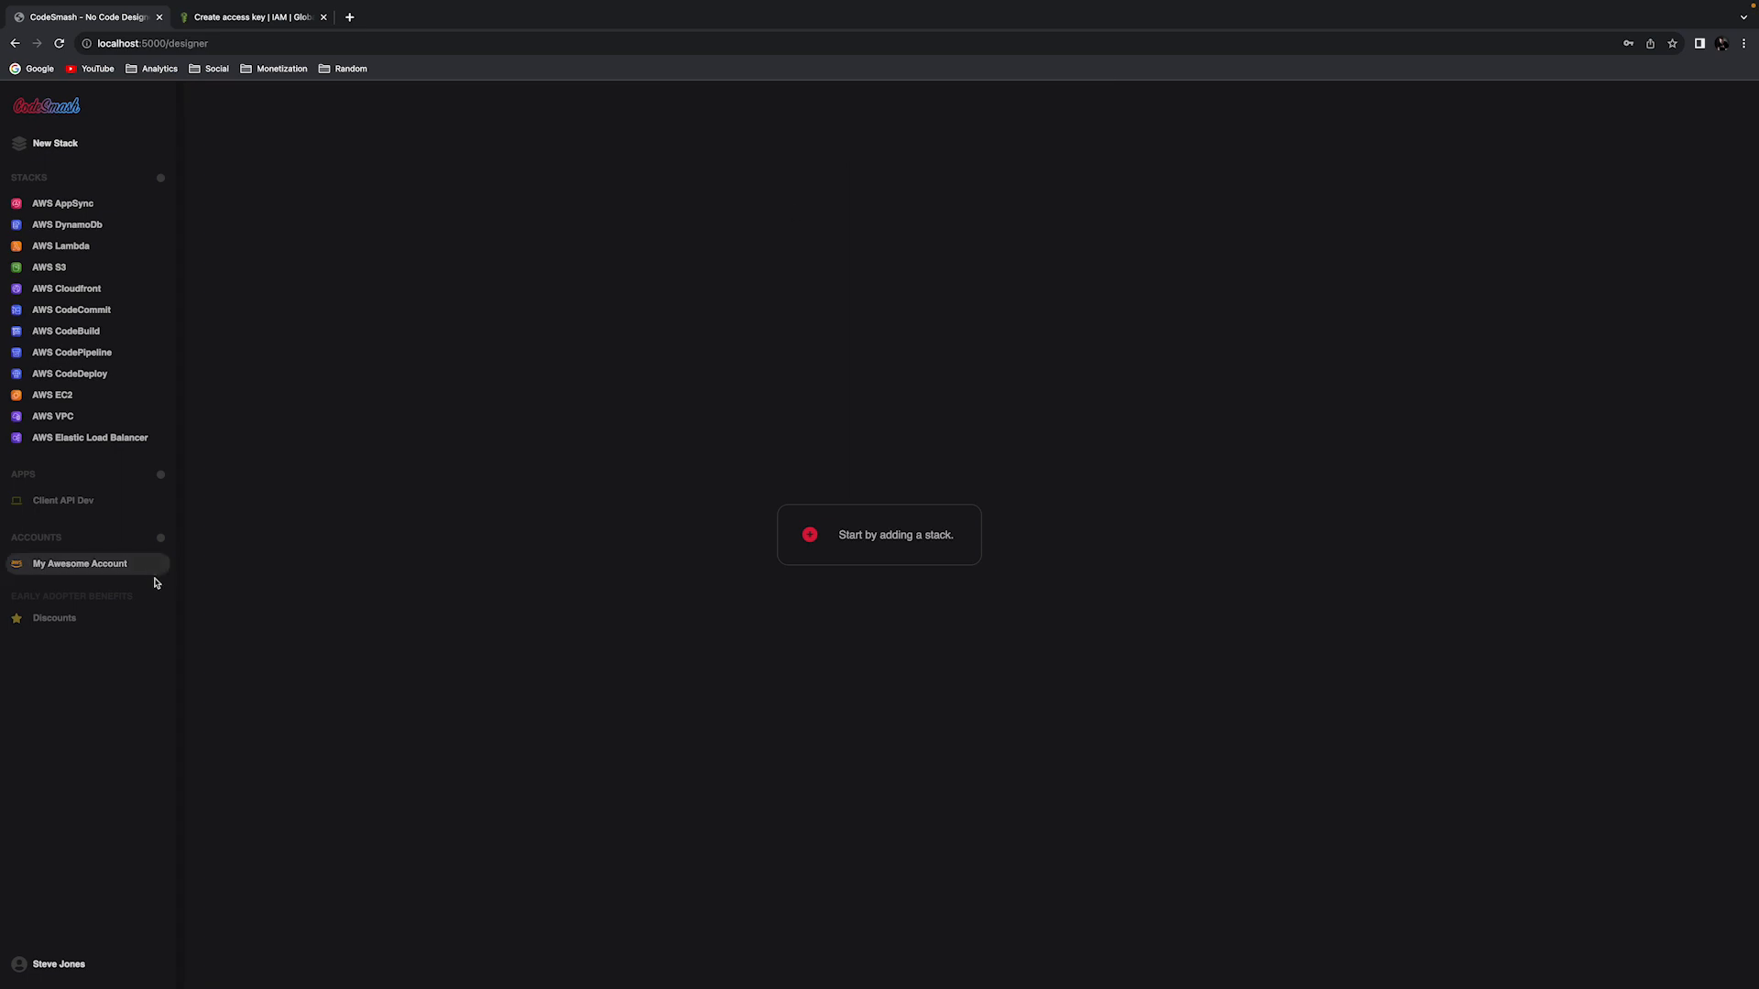
- Open My Awesome Account's details, switch to AWS, generate HTTPS Git credentials for AWS CodeCommit for codesmash_admin_user, and reveal the password
click(77, 564)
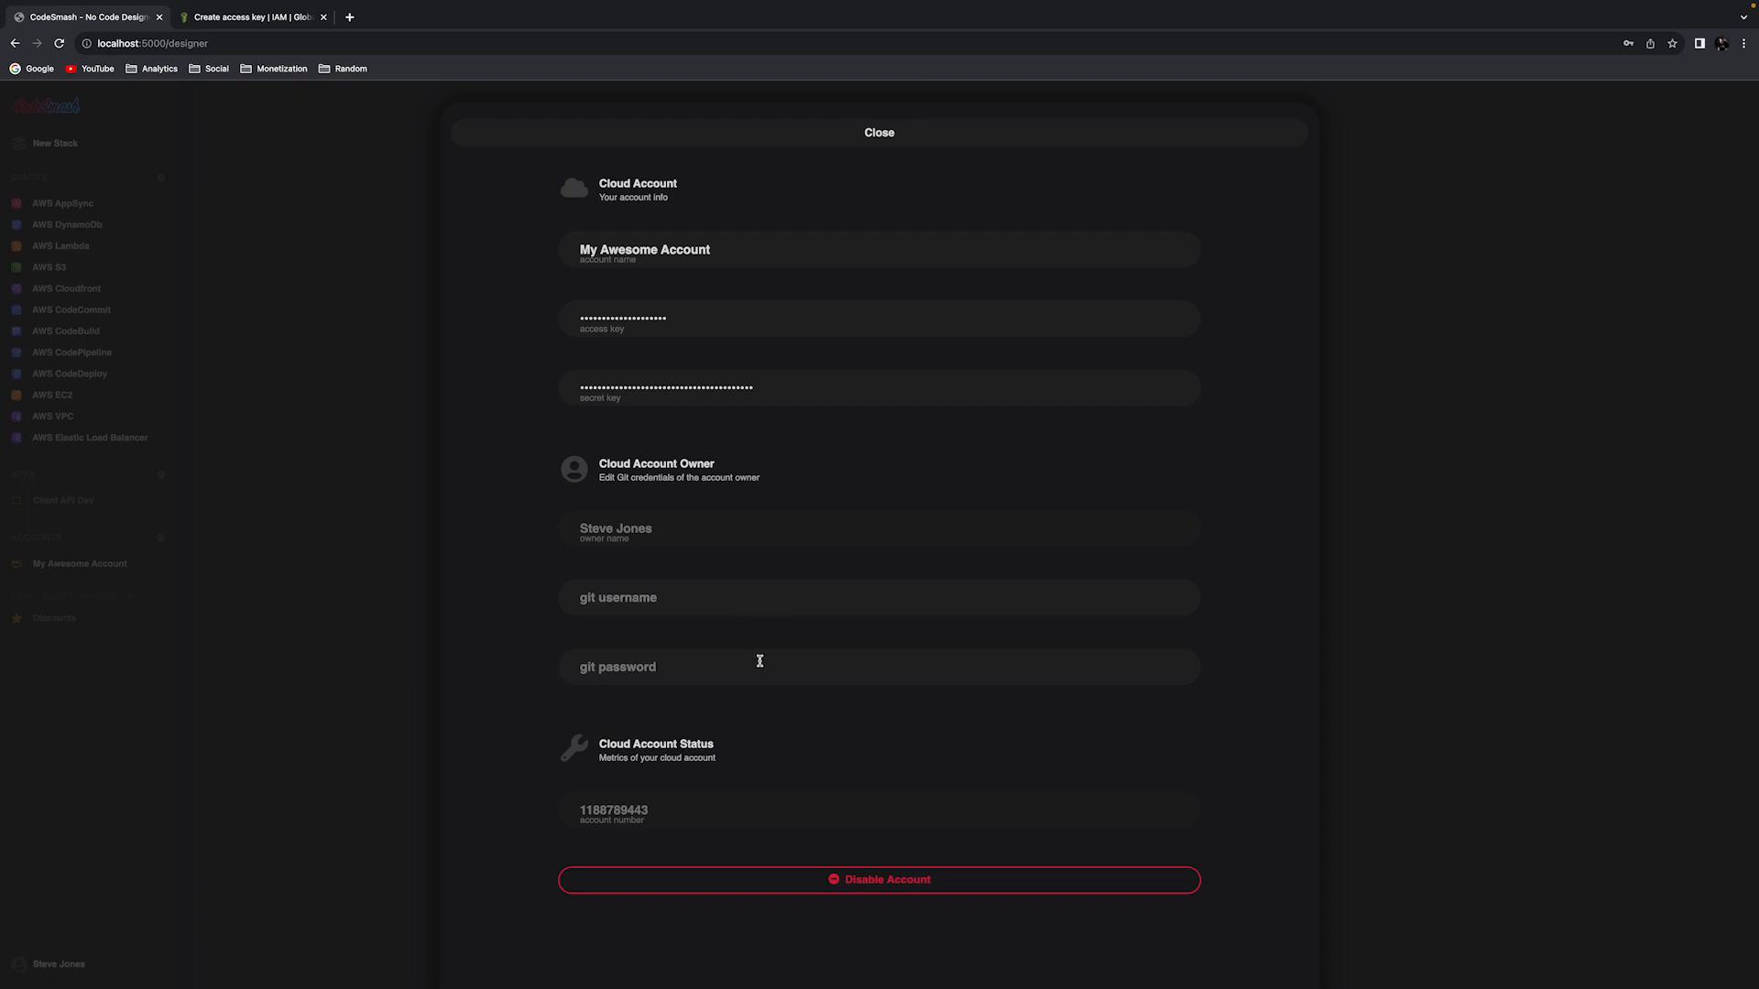
click(266, 22)
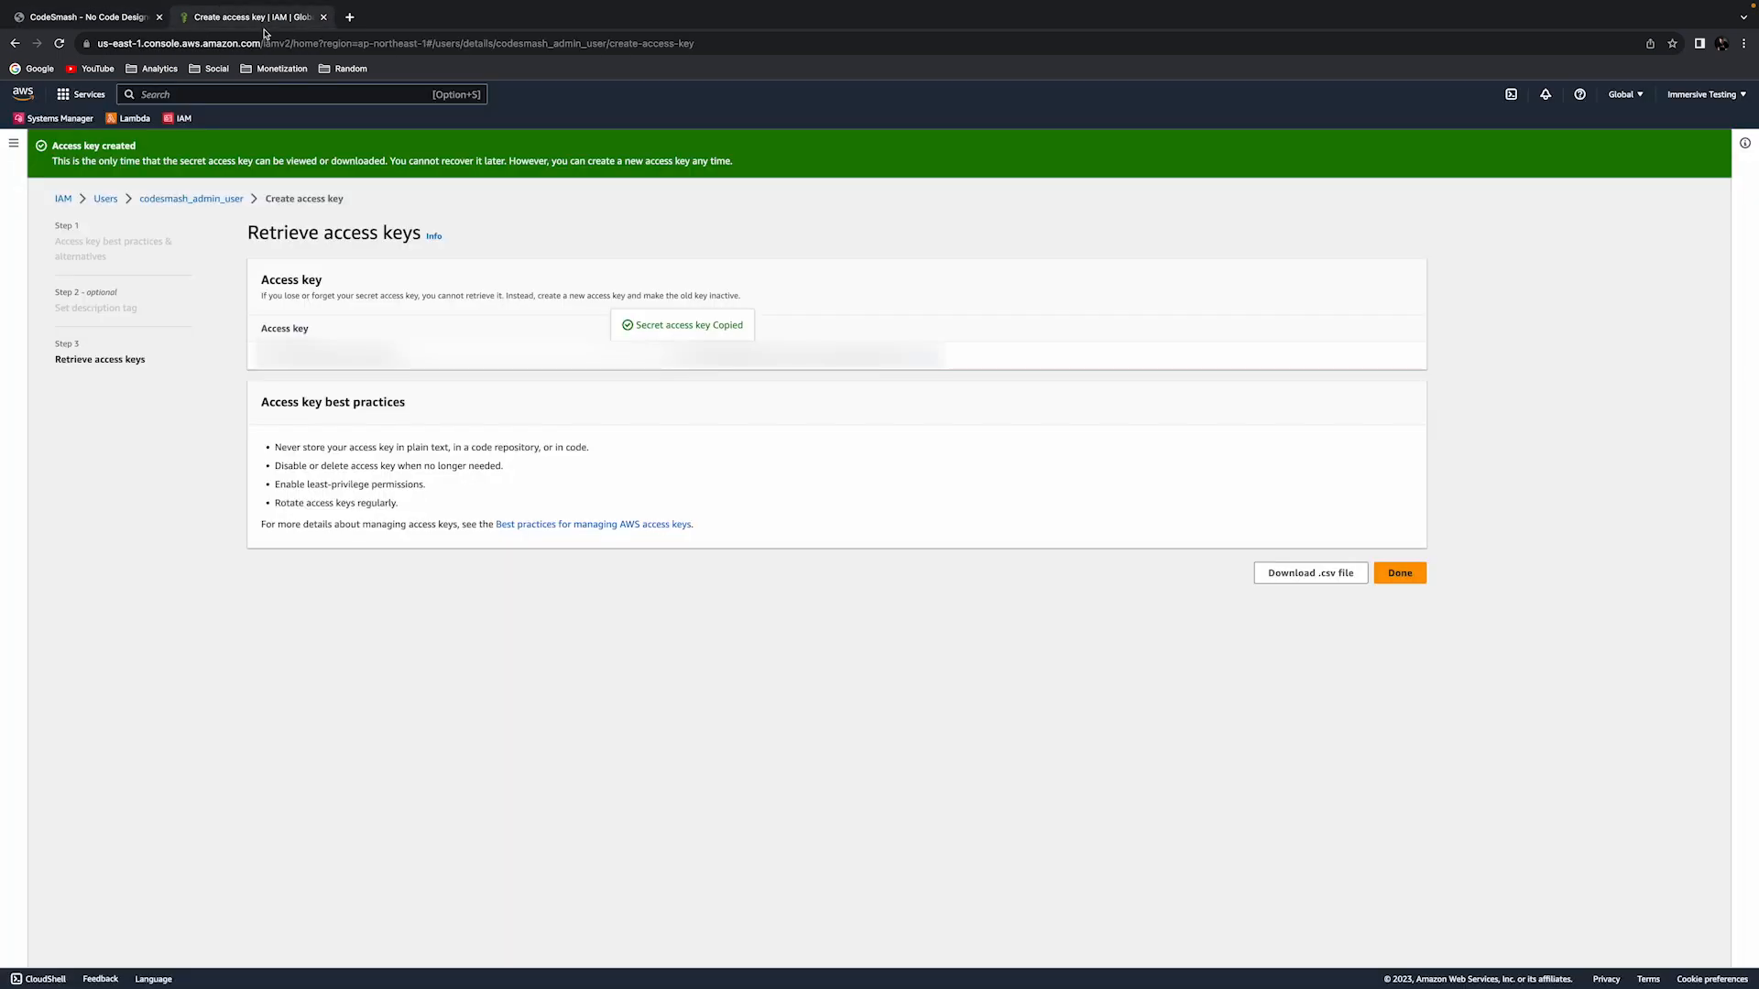
click(234, 205)
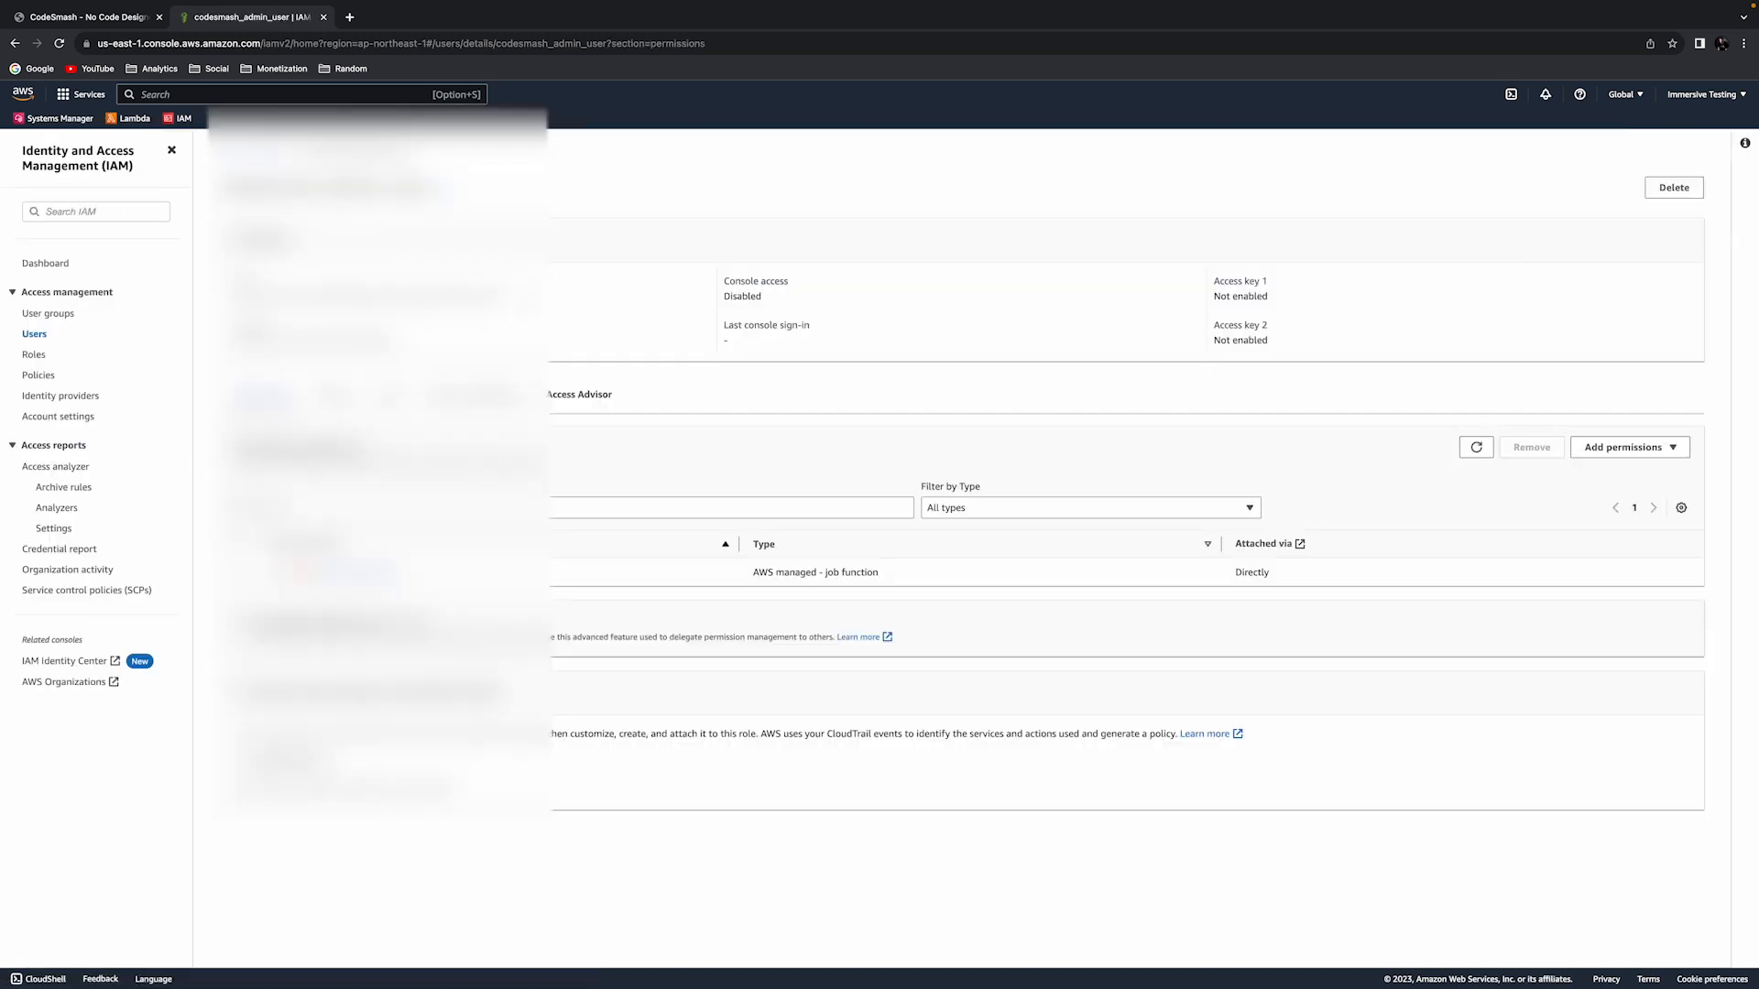
click(481, 398)
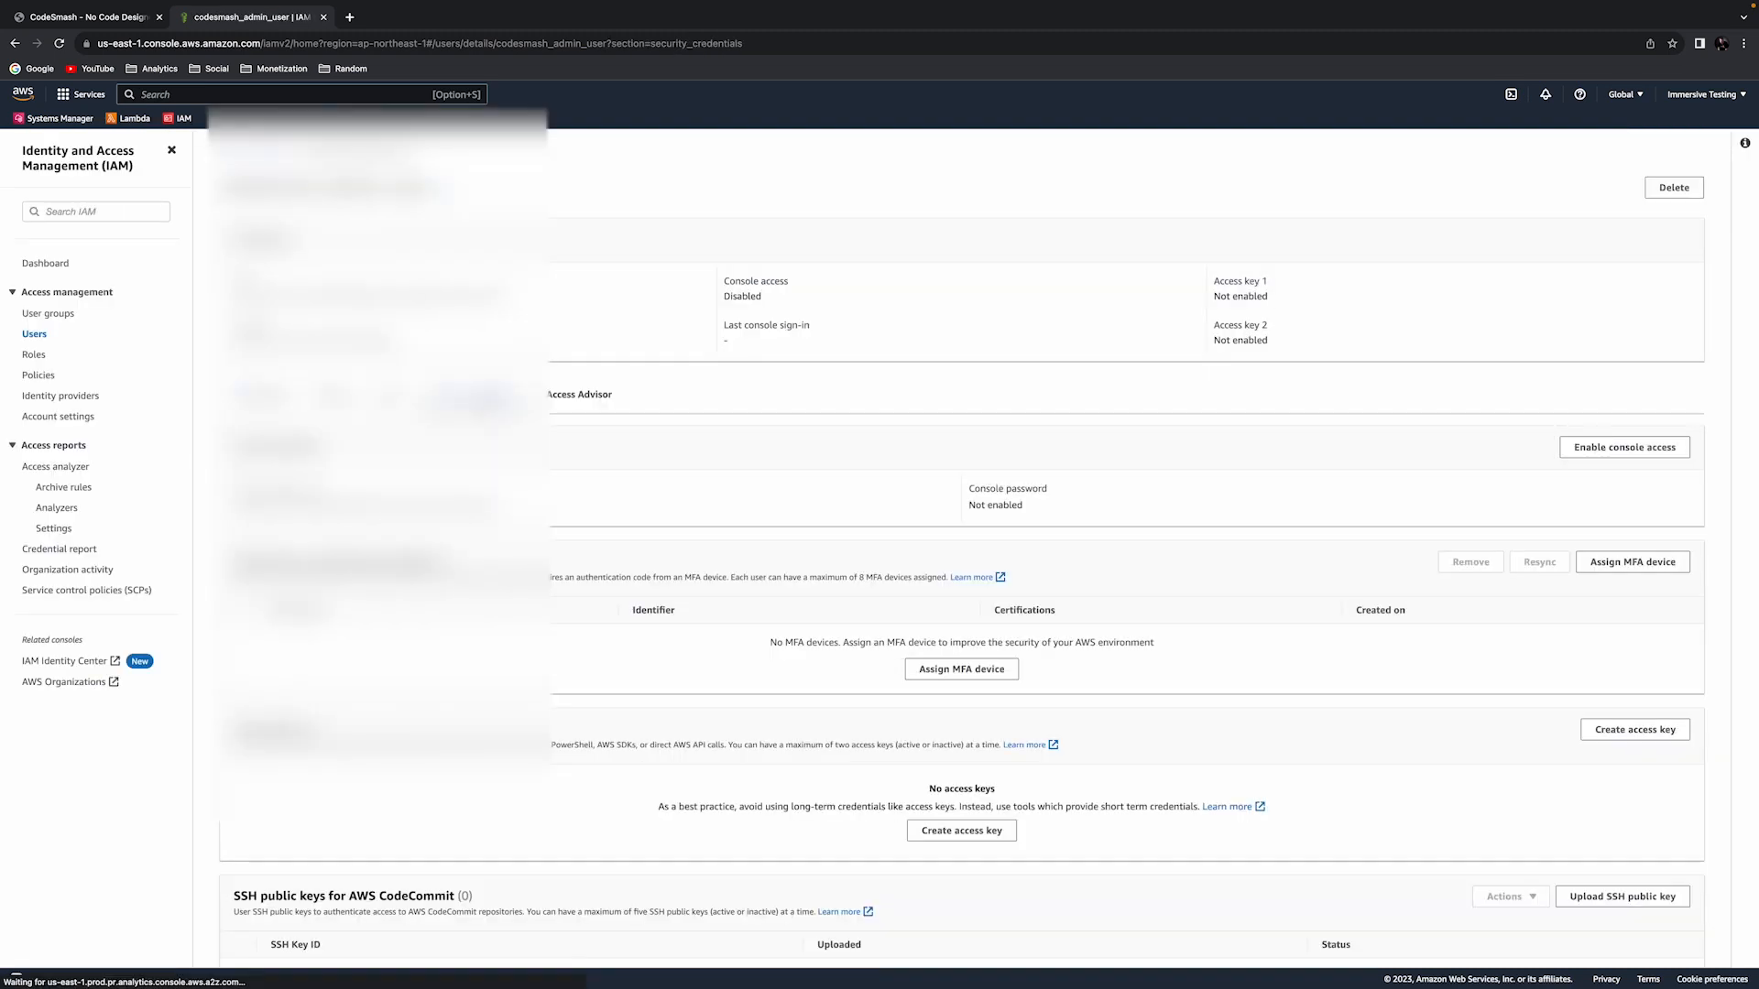
scroll(481, 402, down, 2)
scroll(481, 402, down, 5)
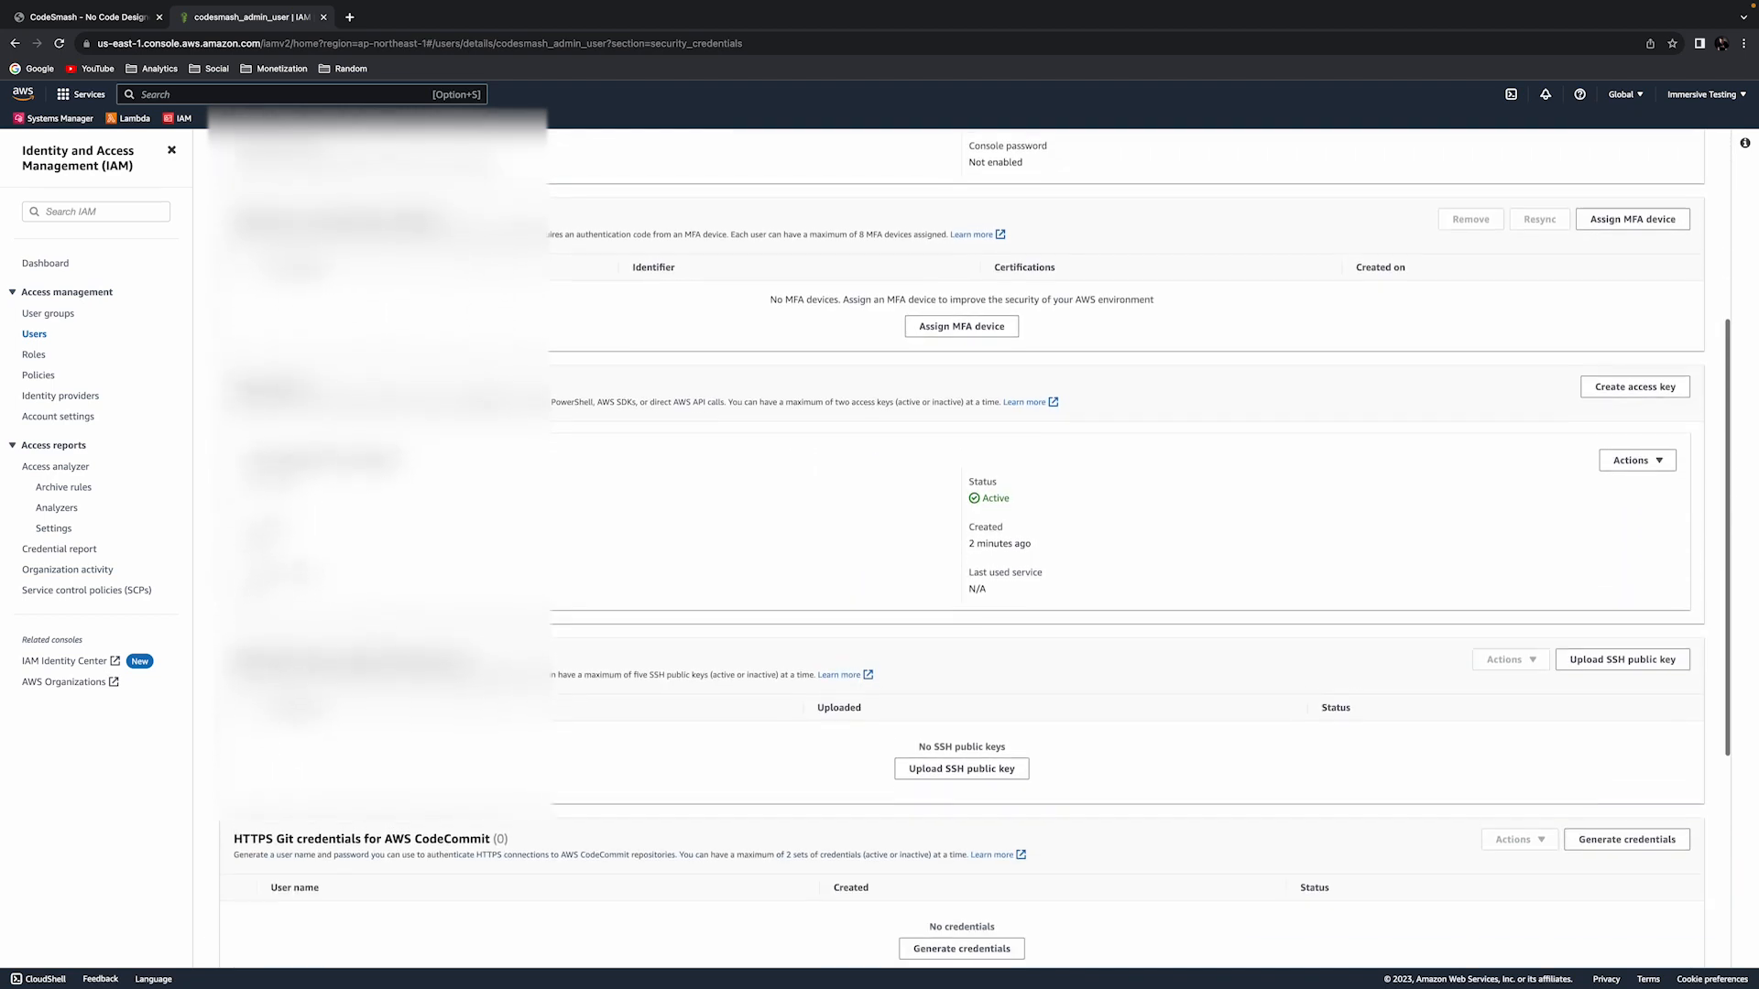
scroll(482, 401, down, 2)
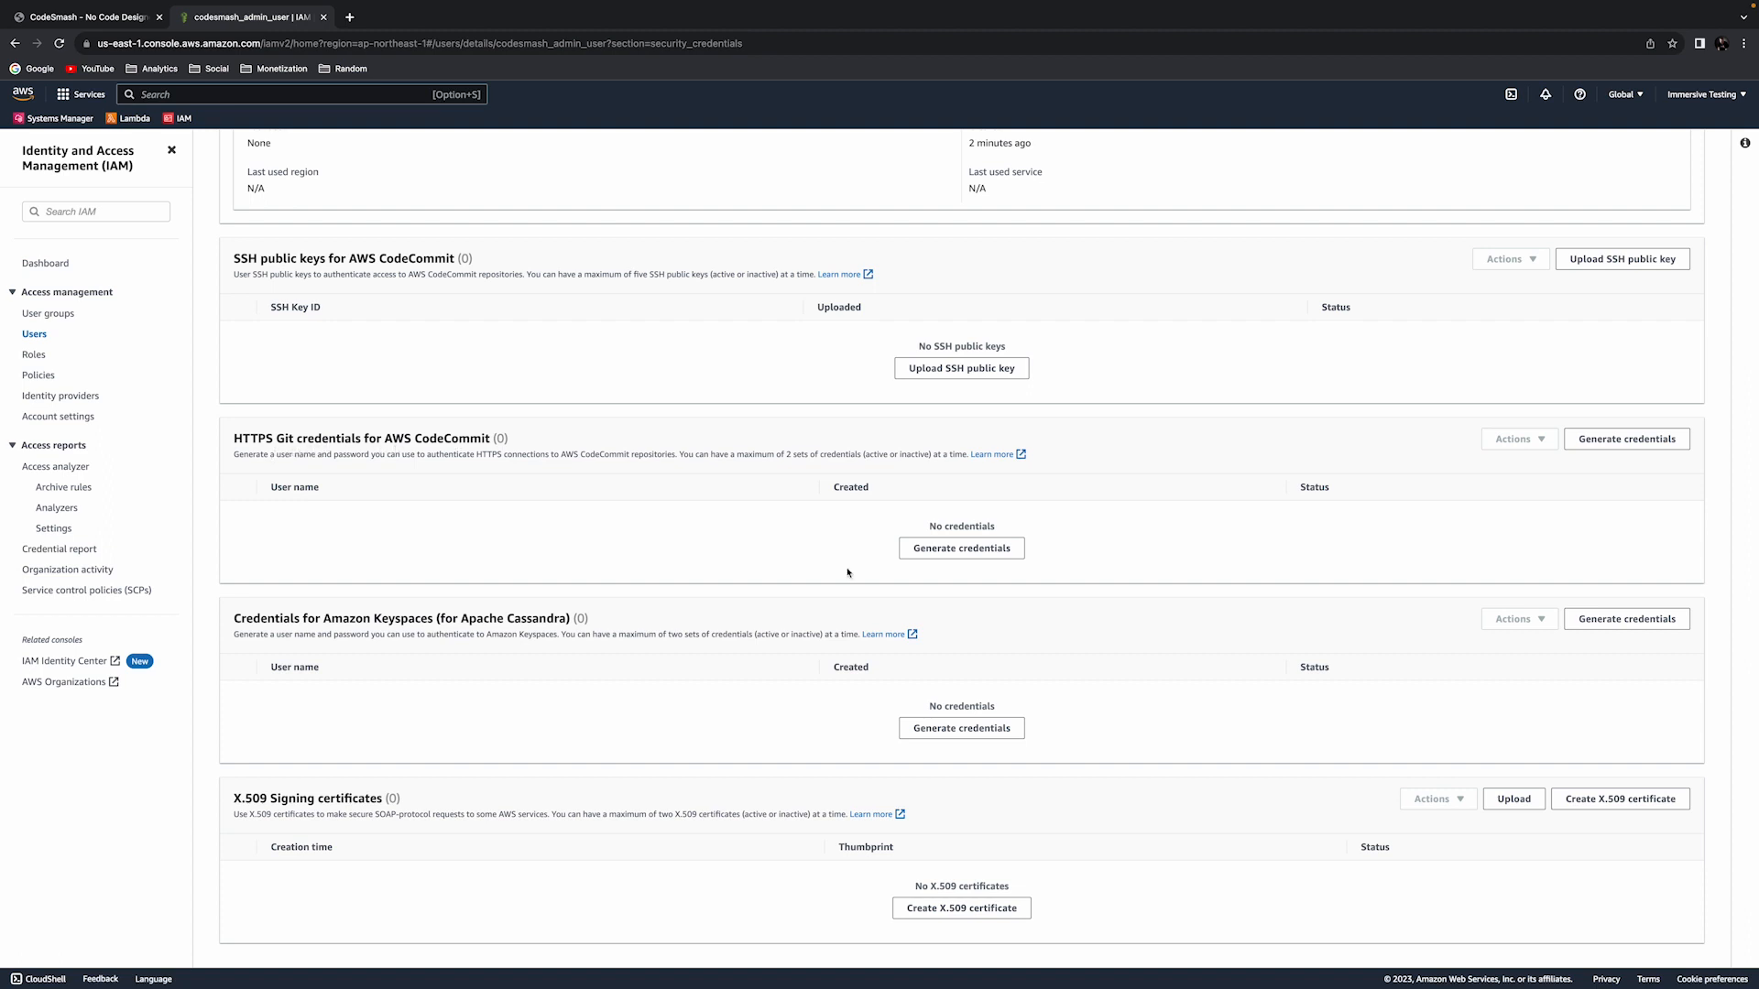
click(940, 549)
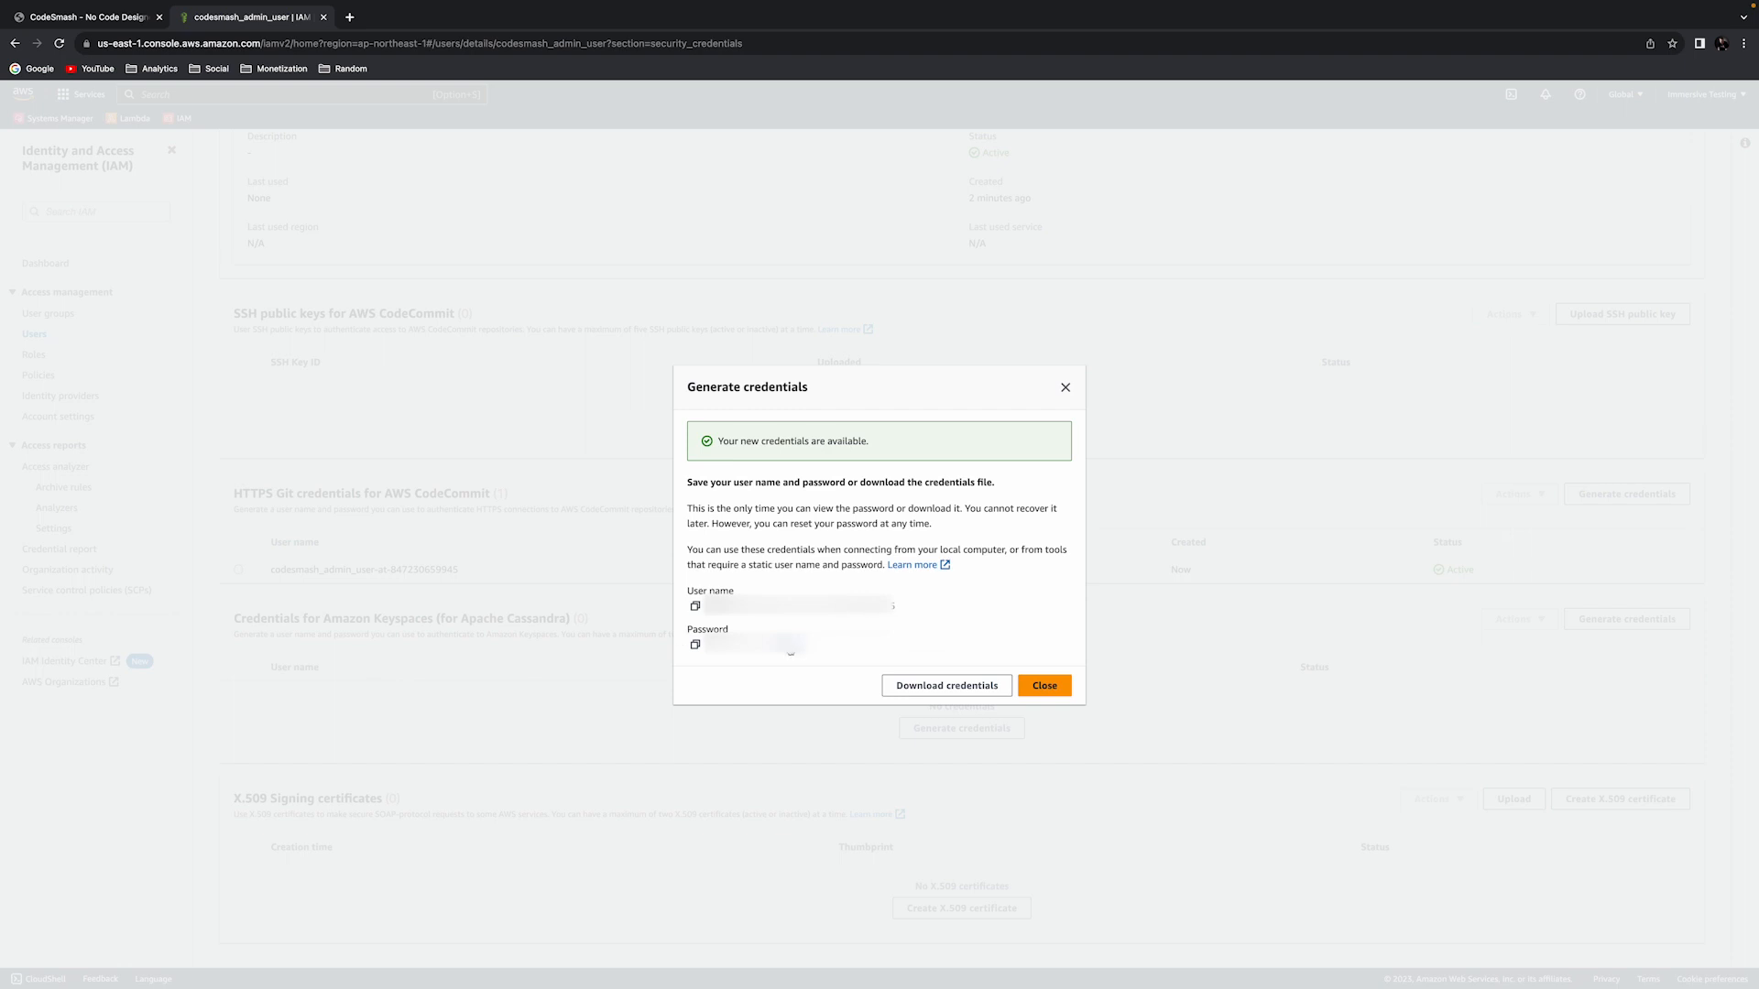
click(790, 646)
- Copy the generated Git user name from AWS and paste it into the git username field of the CodeSmash account details
drag(906, 610, 707, 607)
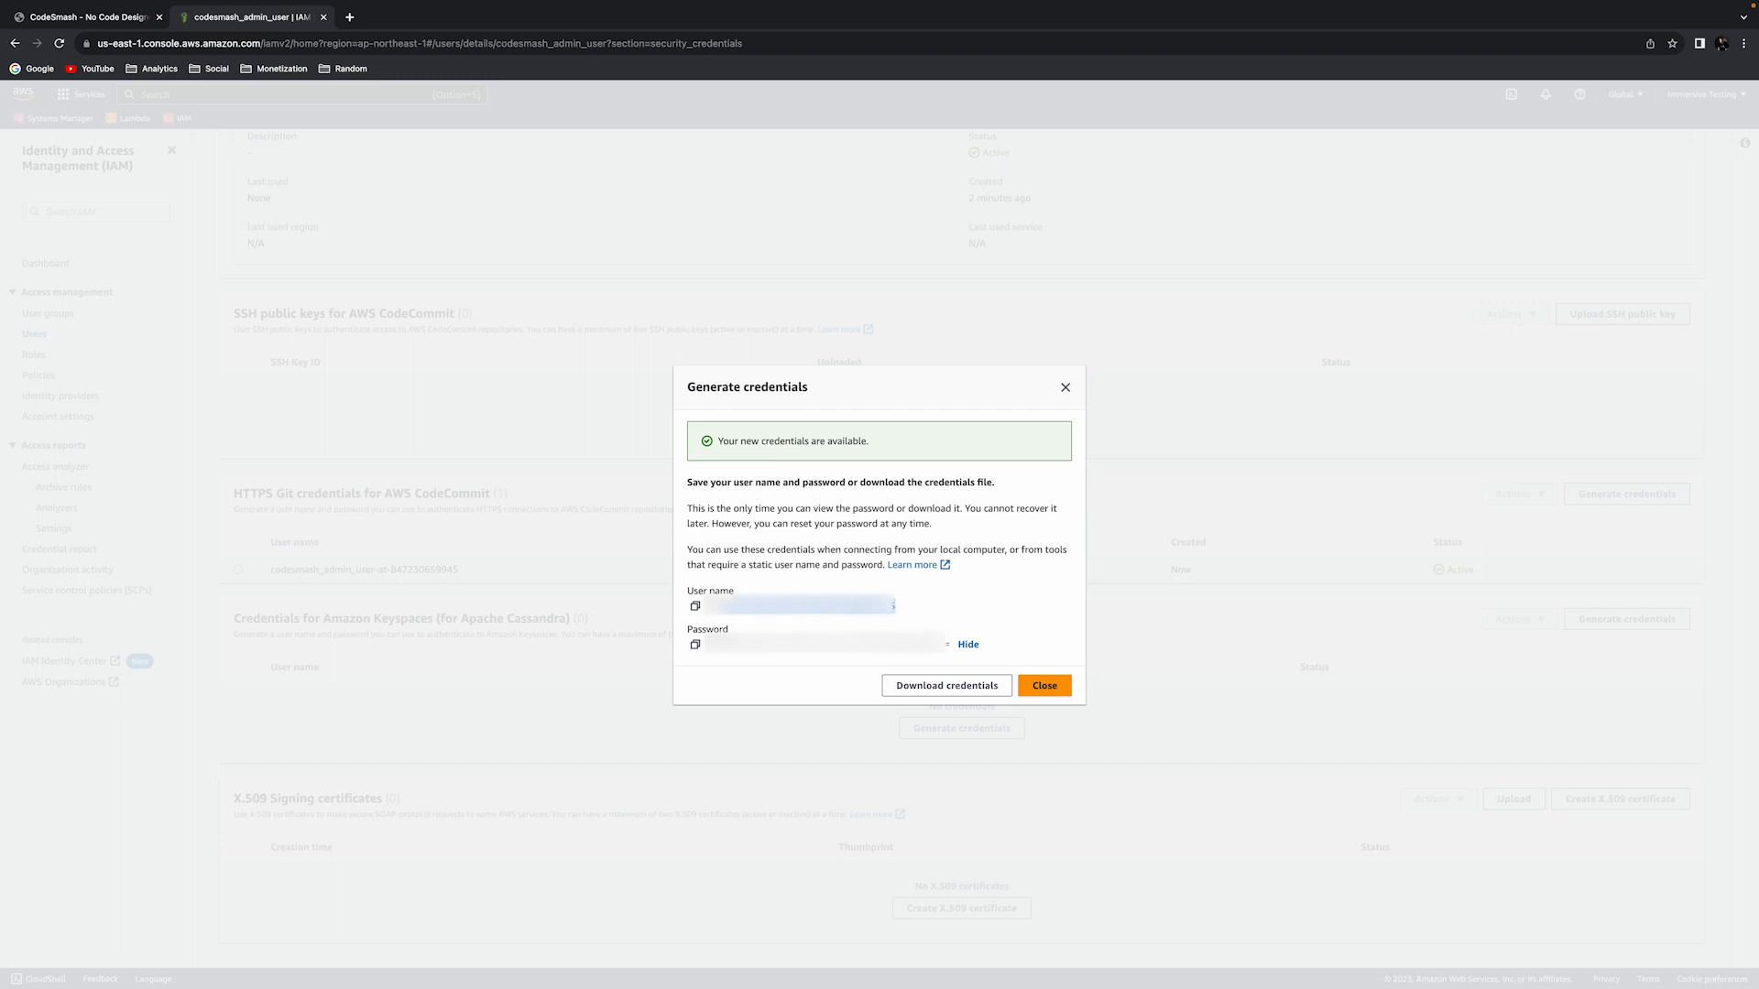
click(695, 608)
click(696, 609)
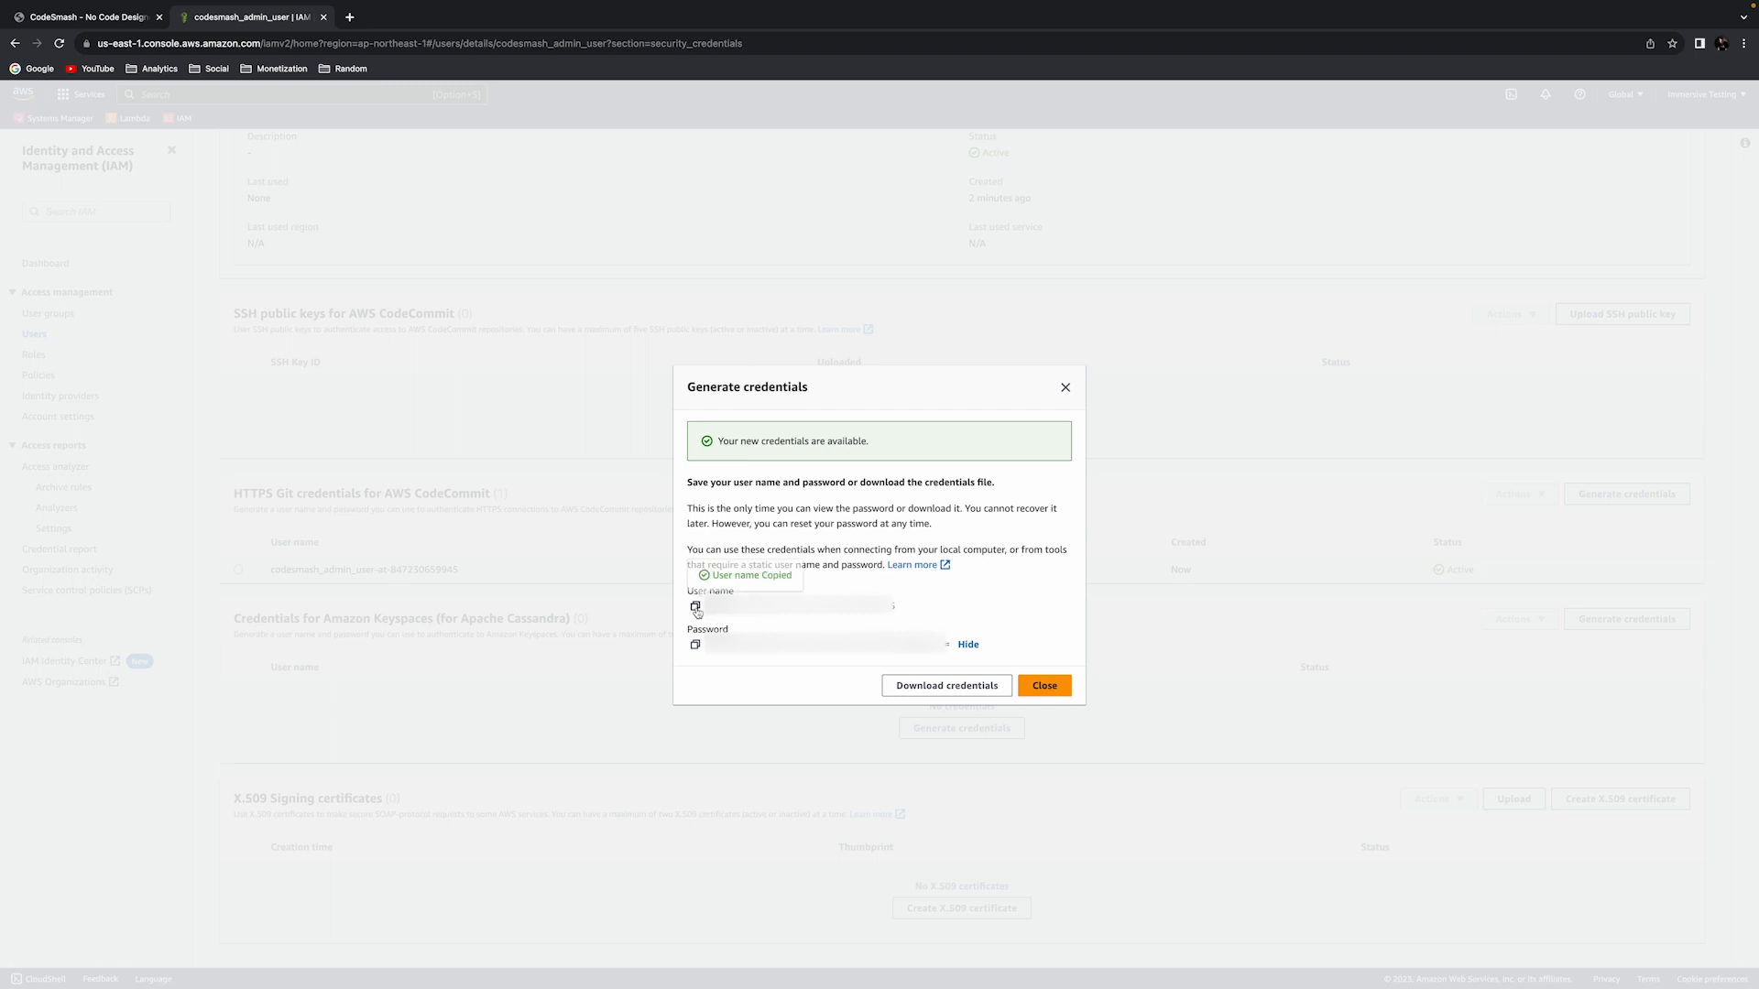
click(121, 23)
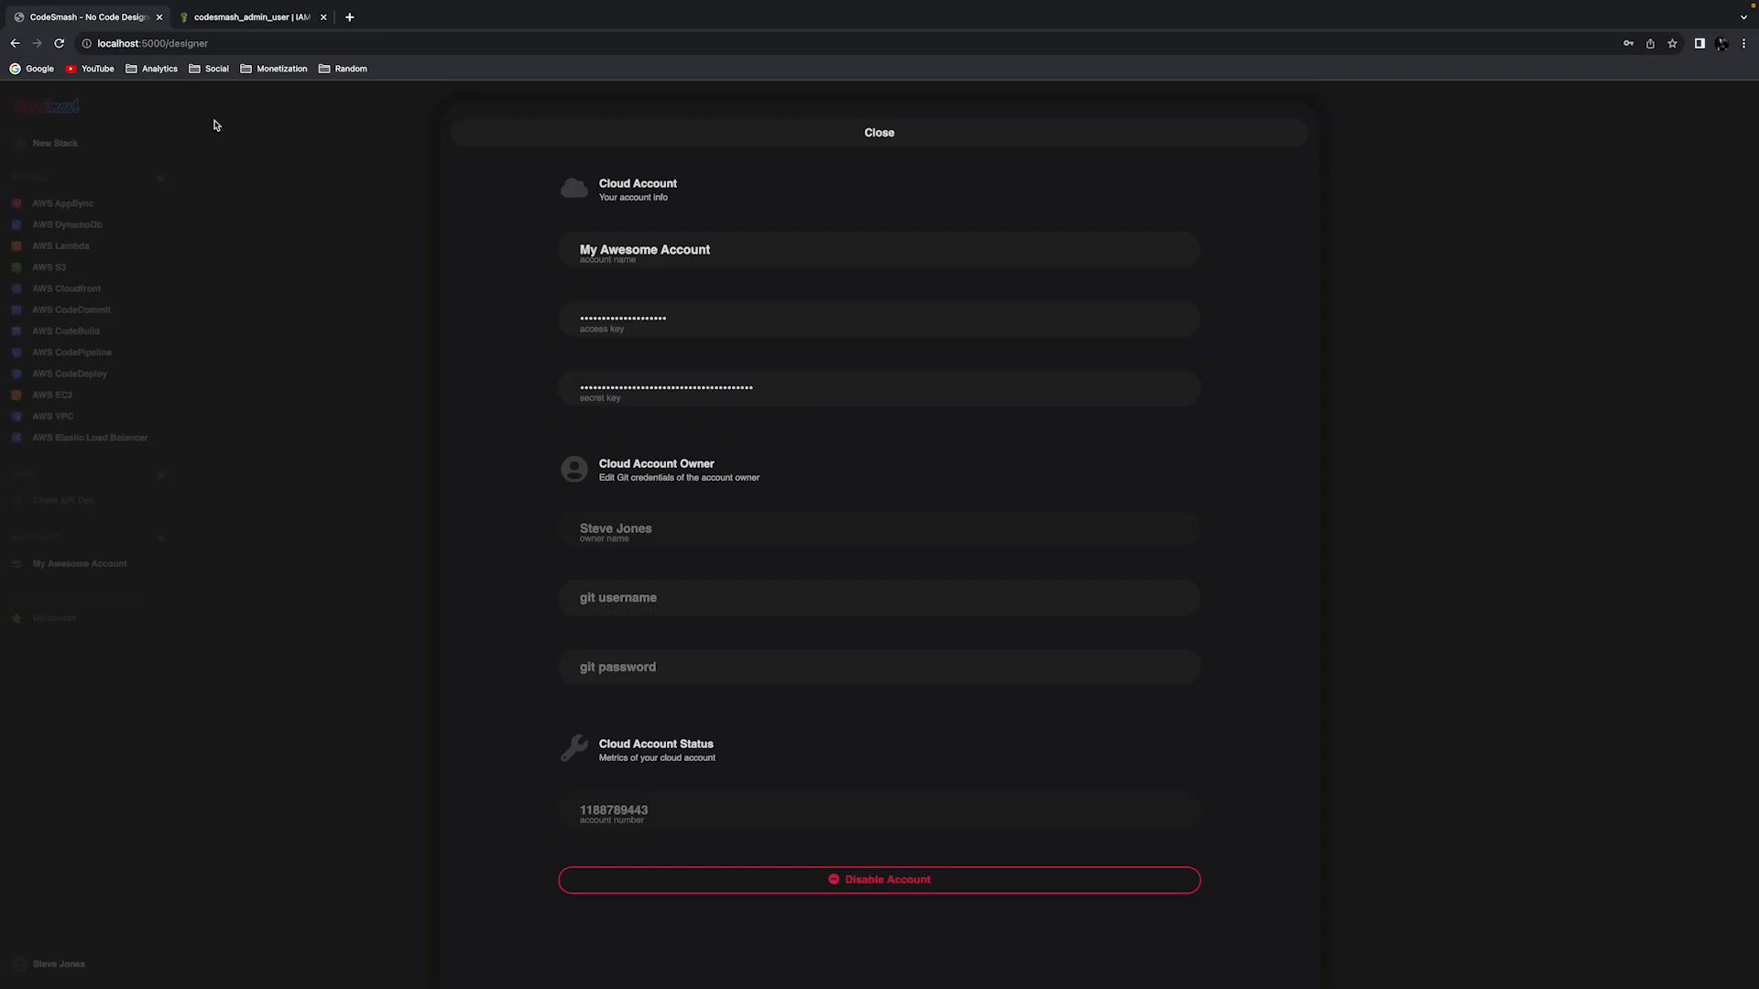
click(643, 597)
key(ctrl+v)
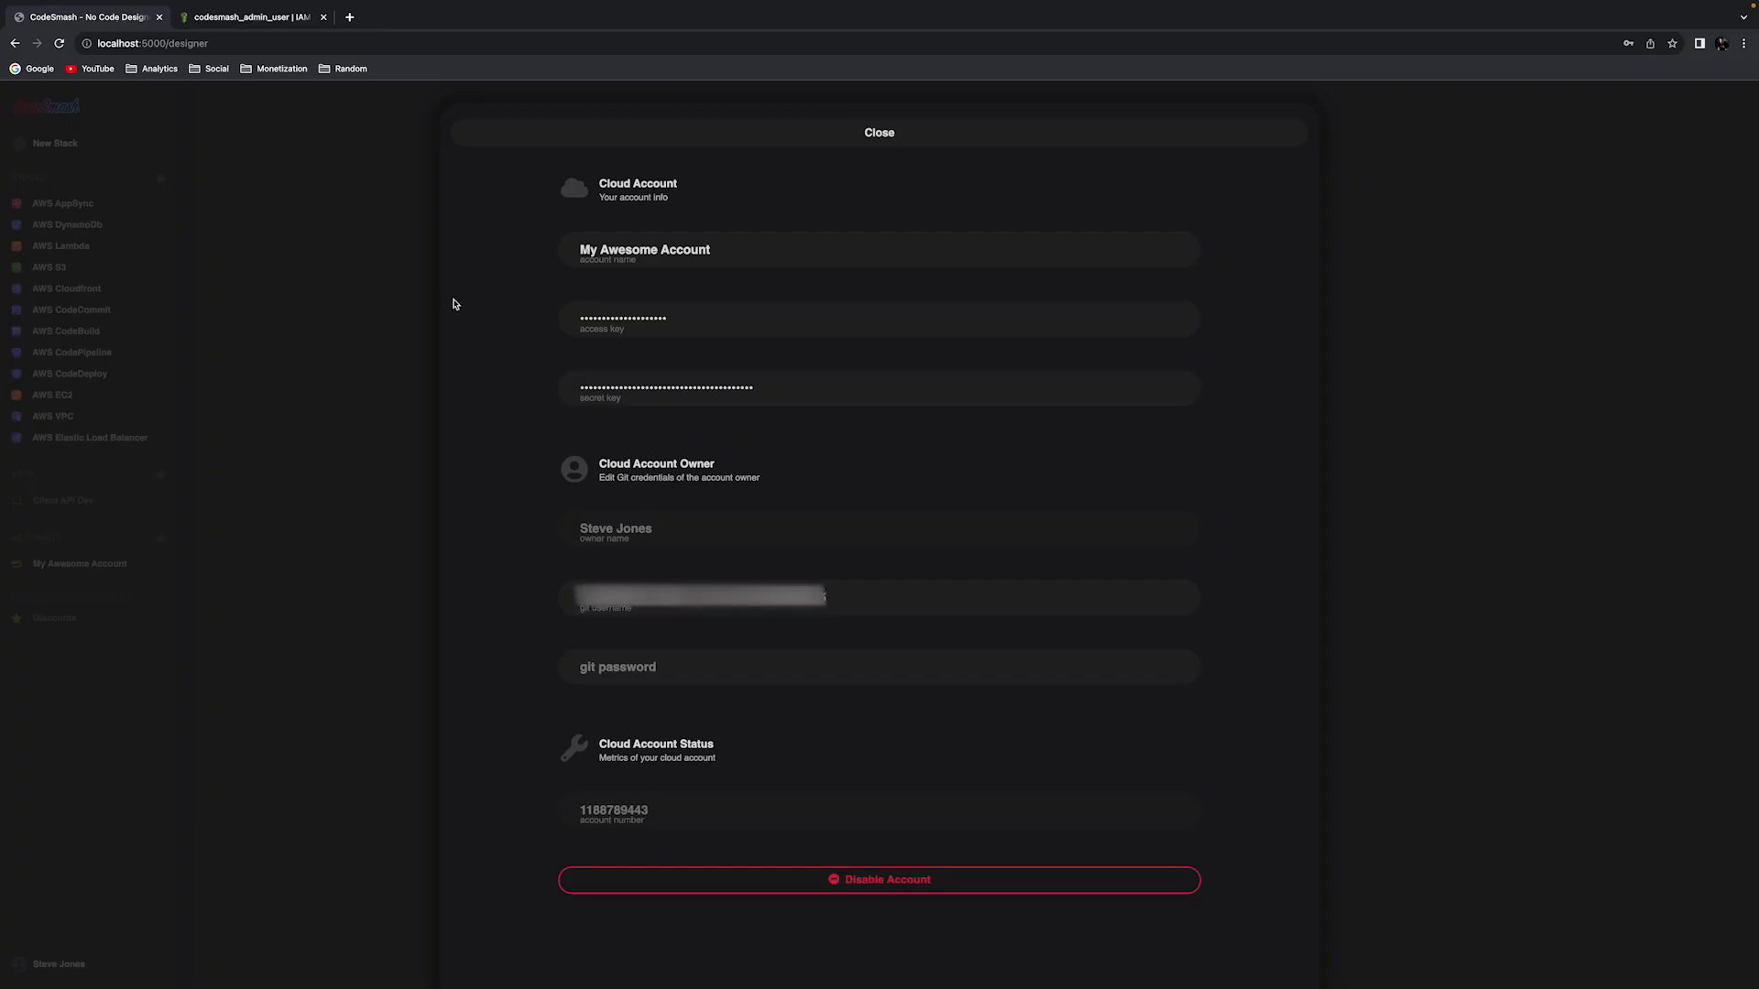
- Copy the generated Git password from AWS, paste it into CodeSmash's git password field, and close the account details
click(285, 23)
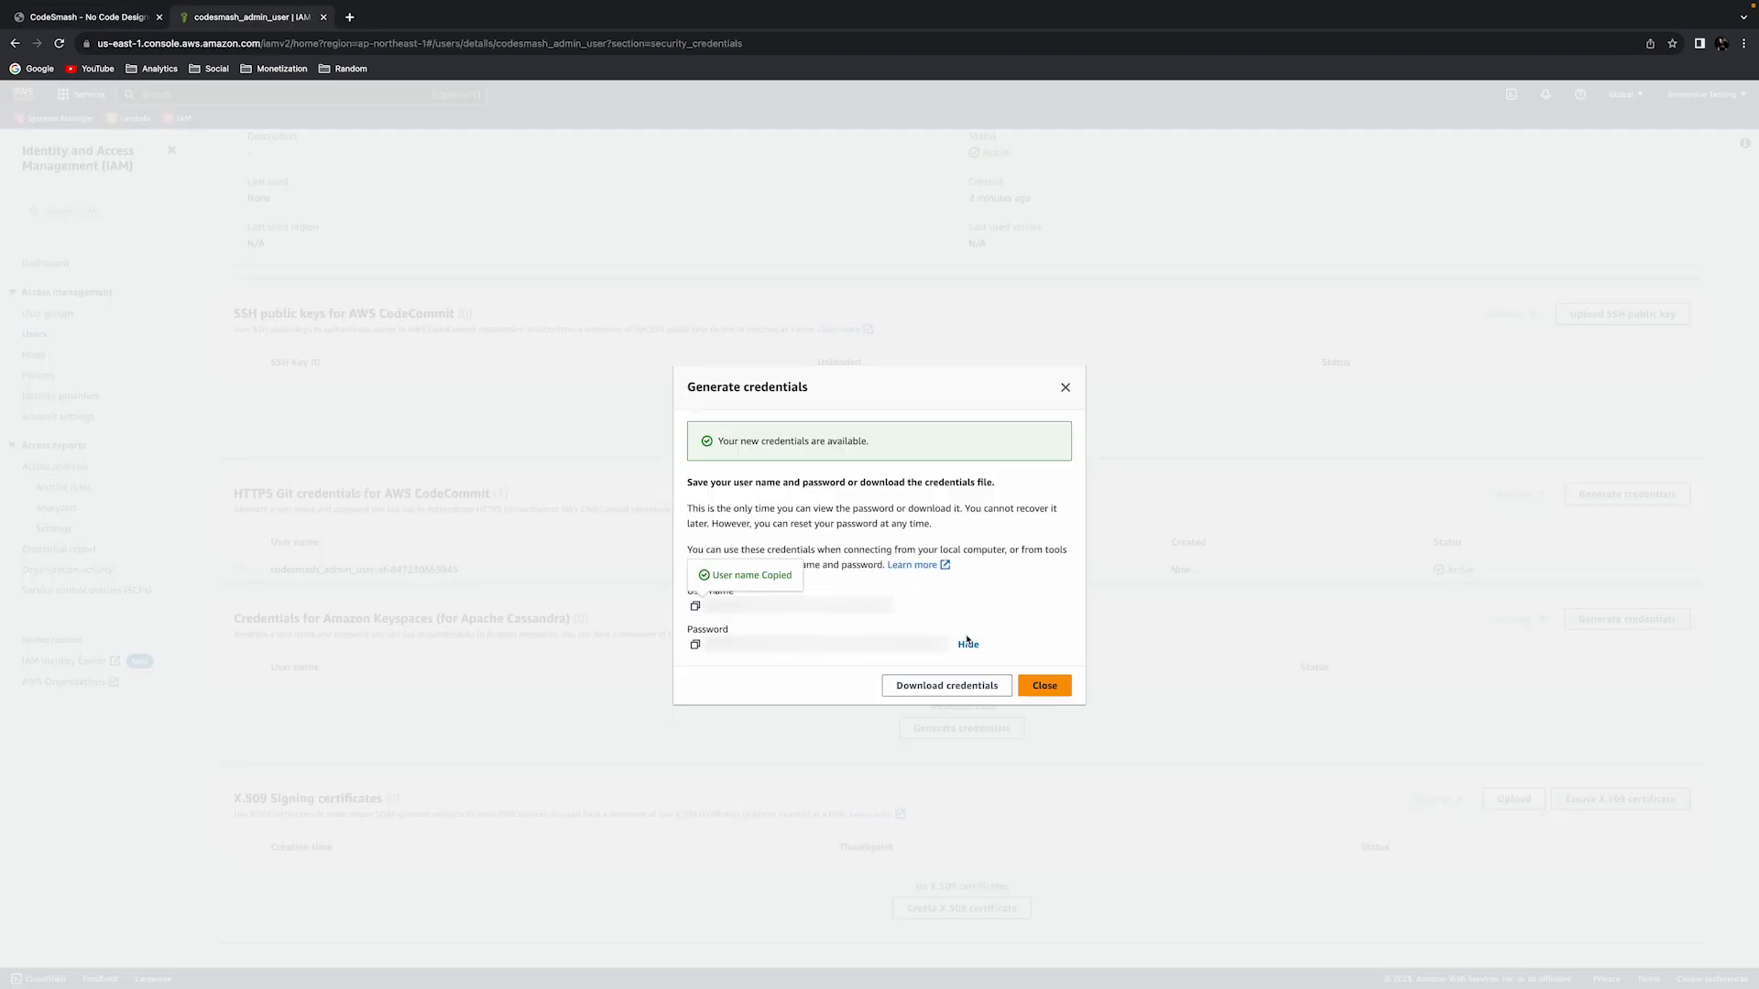
click(695, 644)
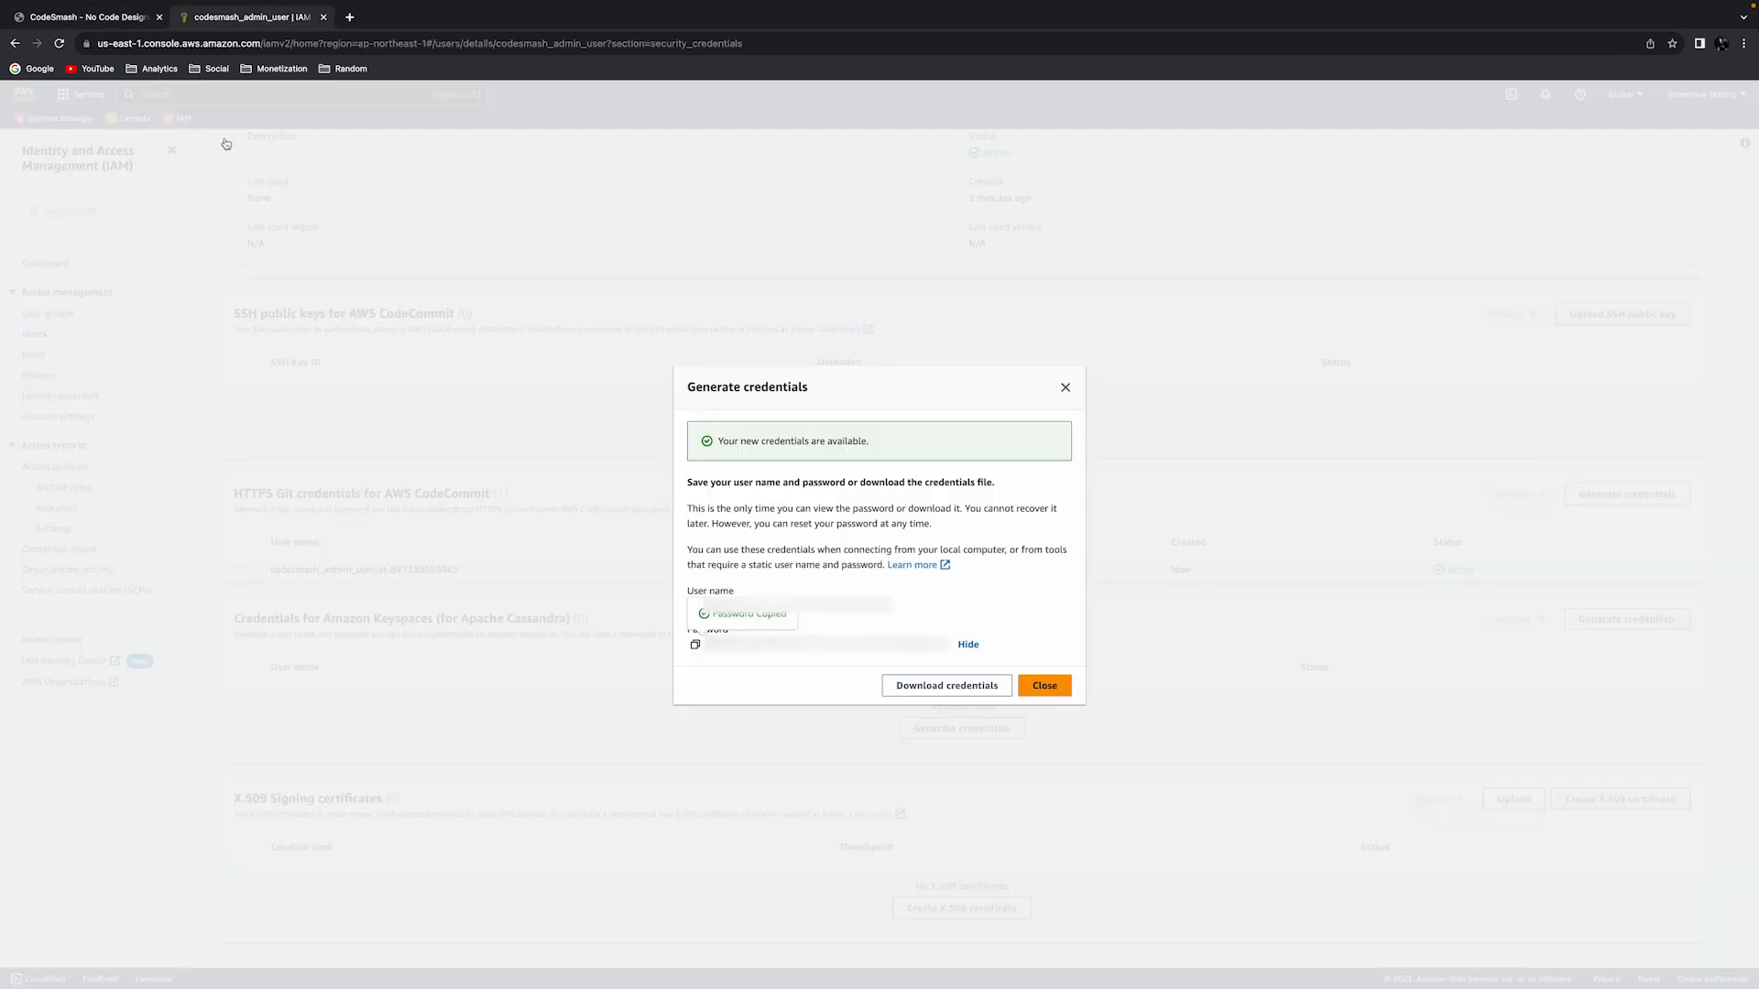
click(122, 17)
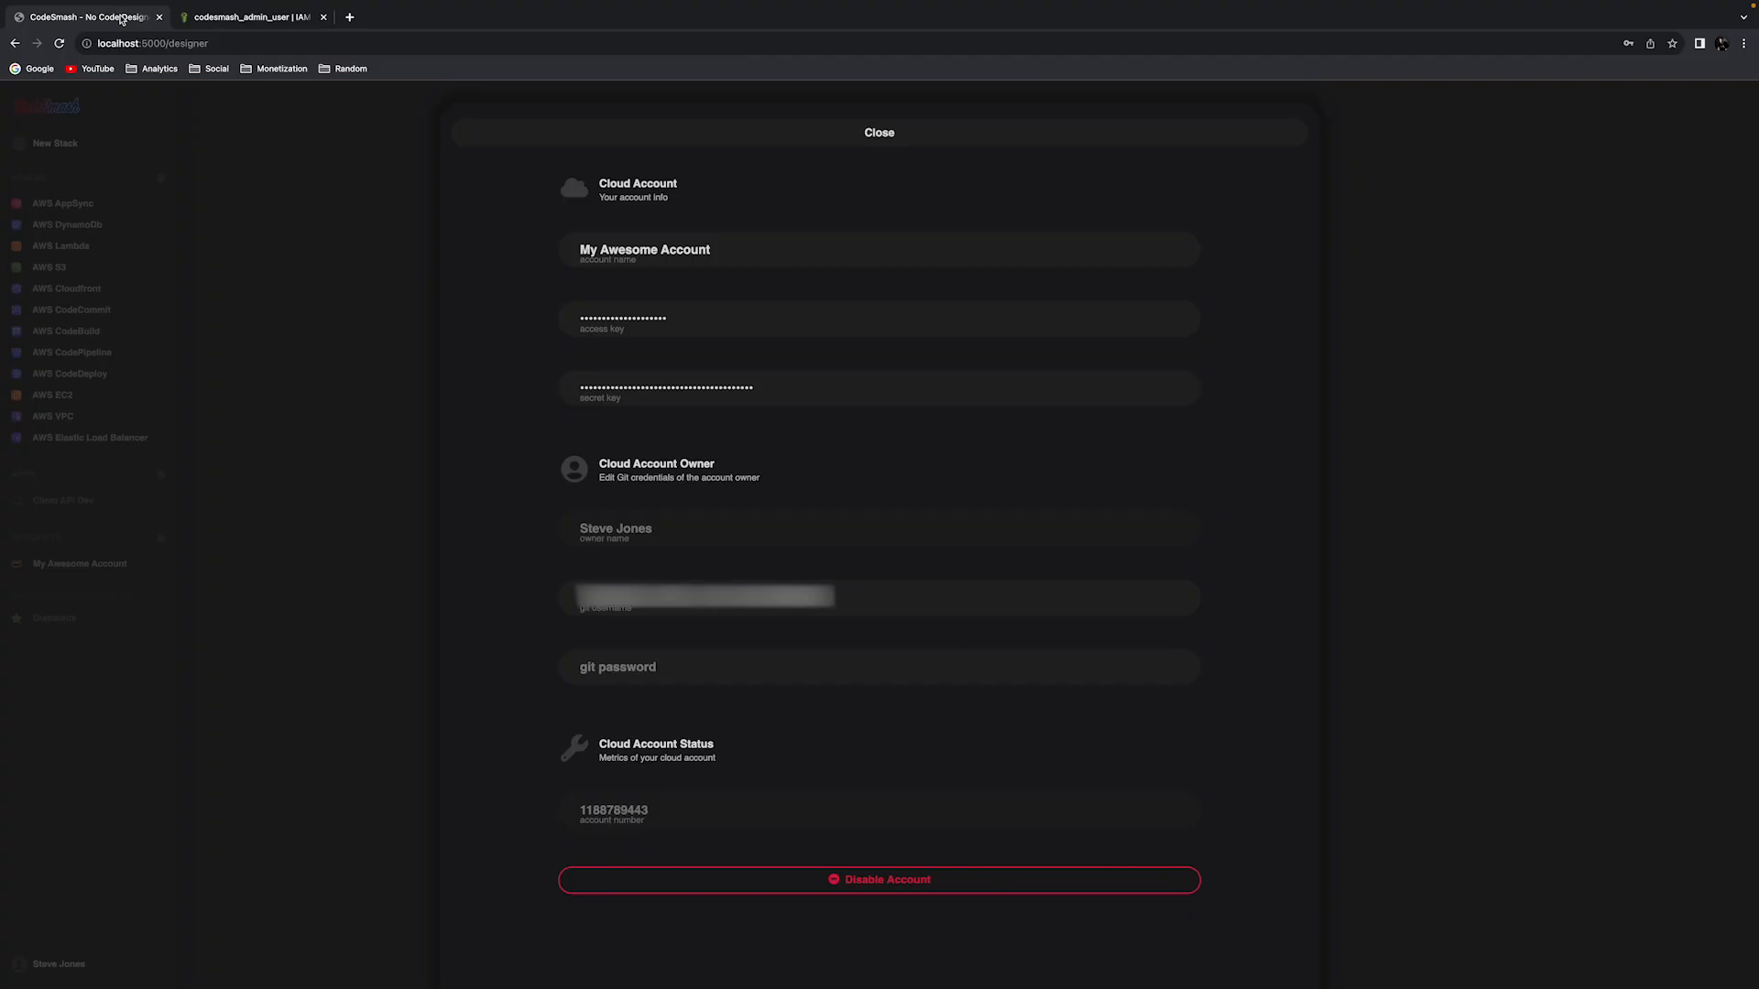
click(679, 661)
key(ctrl+v)
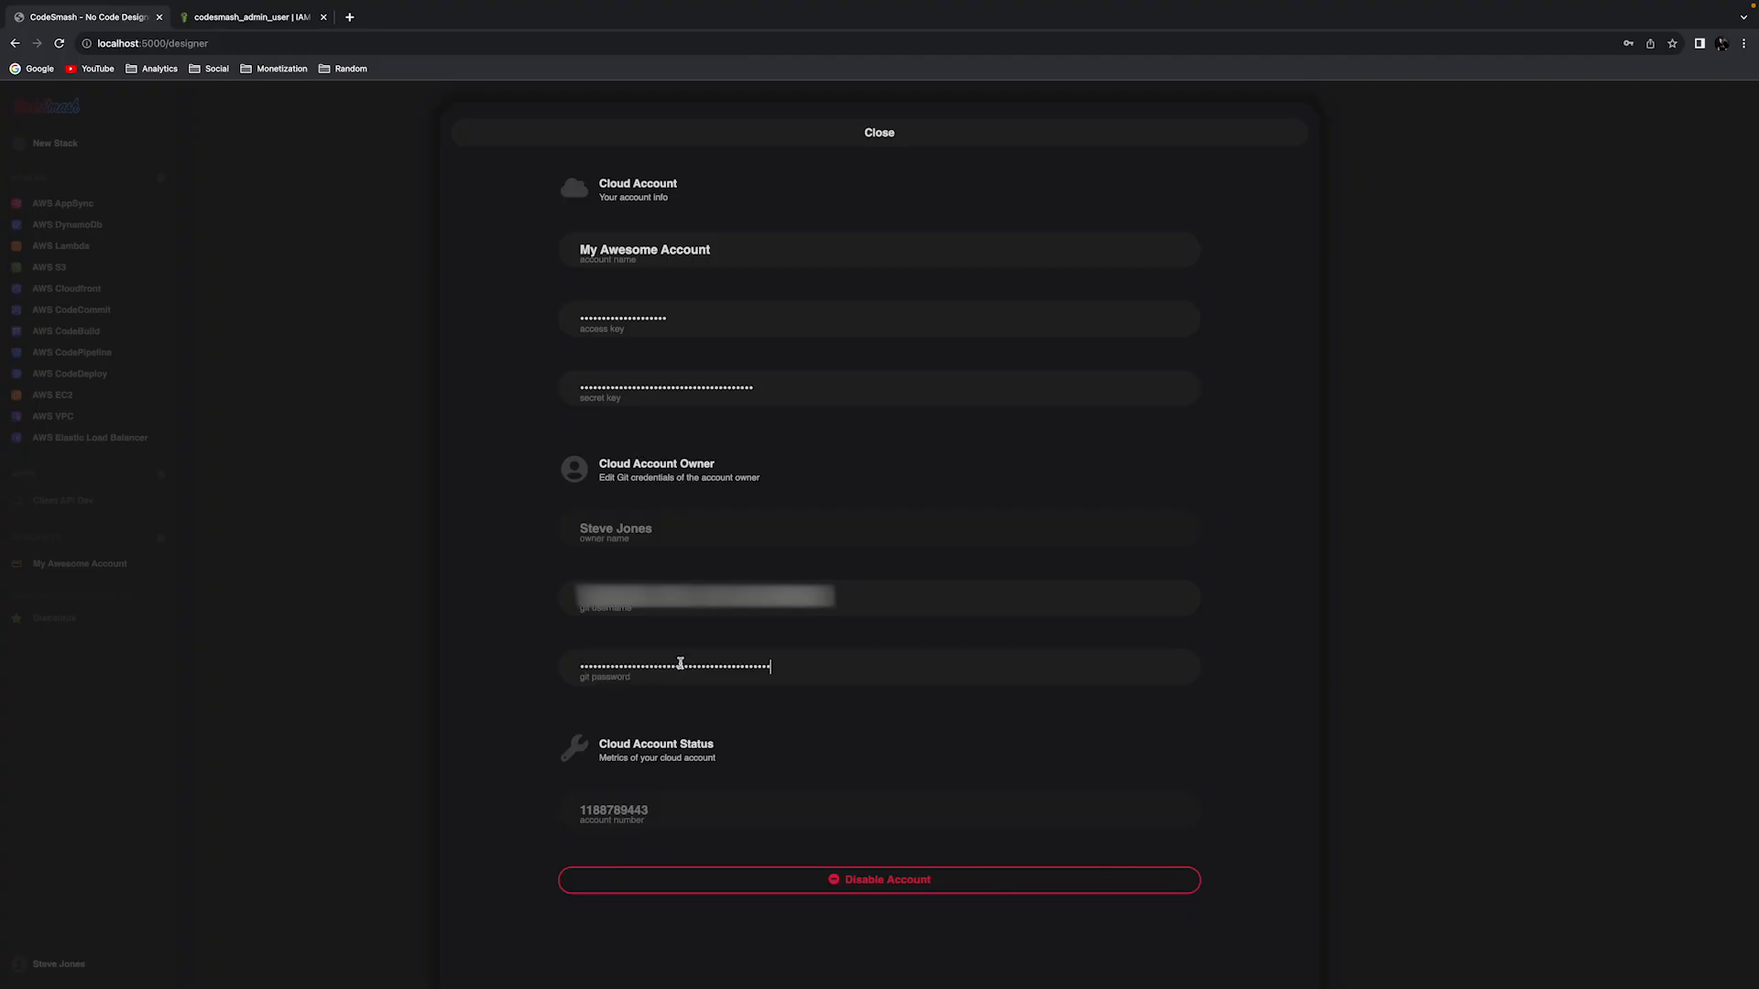
click(889, 139)
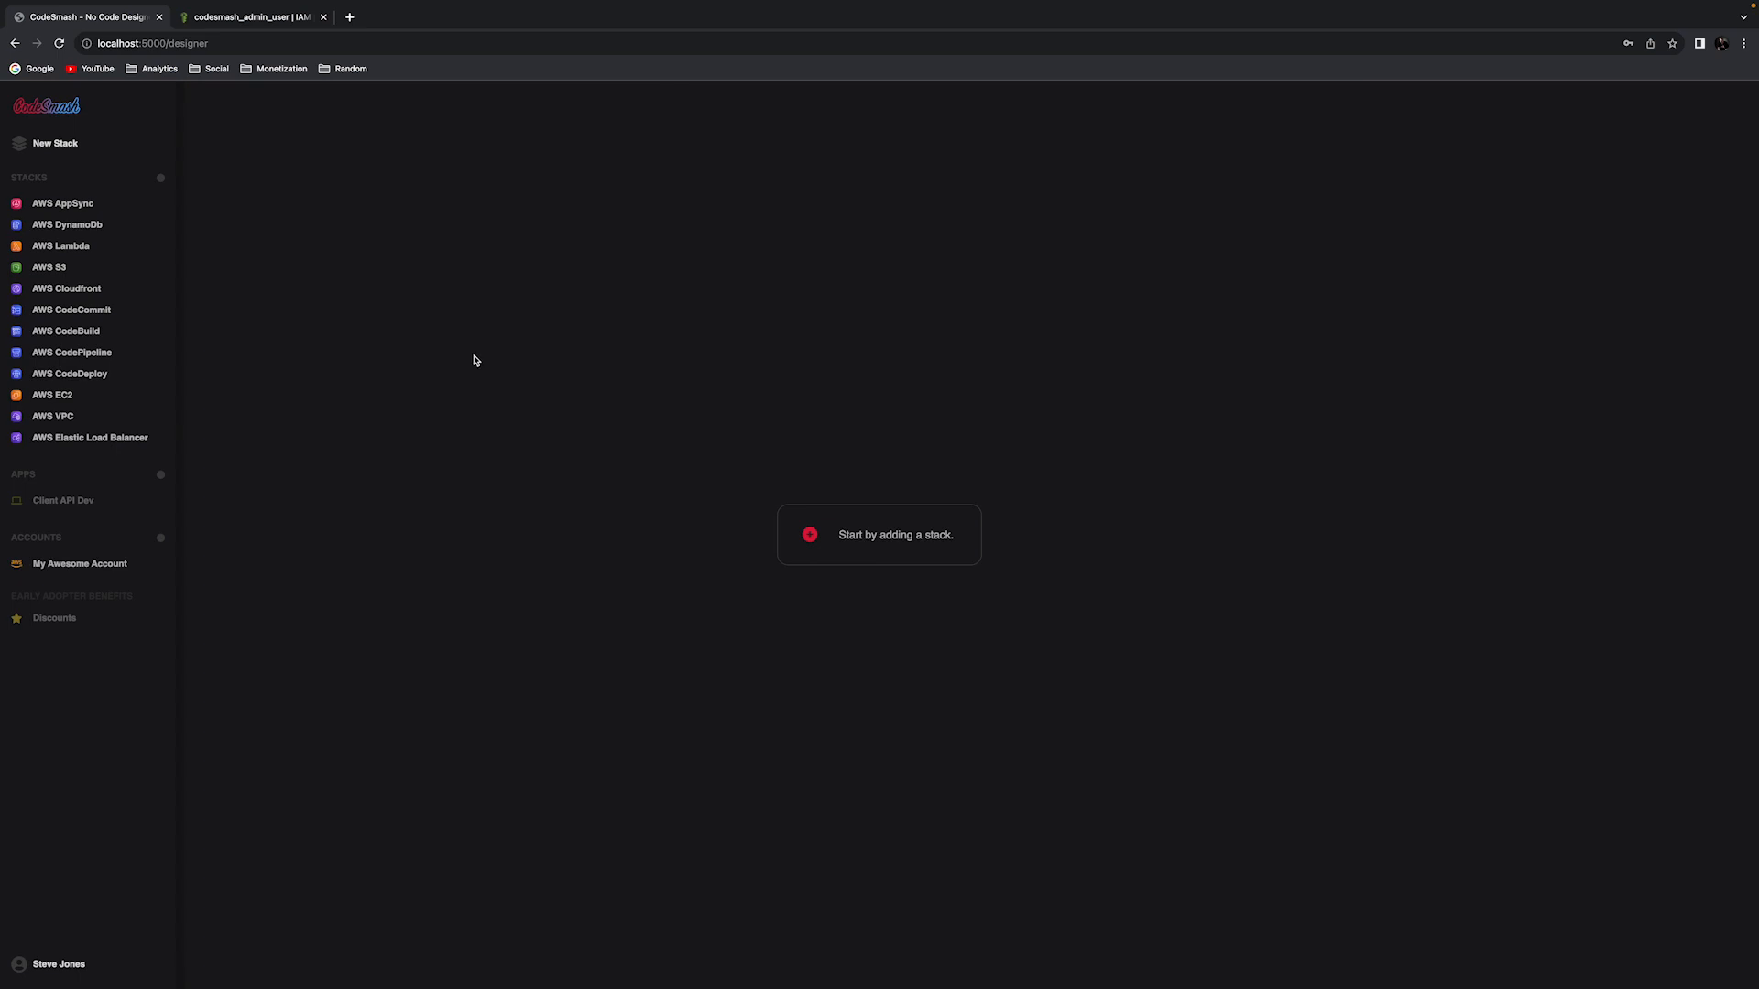
- Disable My Awesome Account, check whether its account name is still editable, and close its details
click(85, 572)
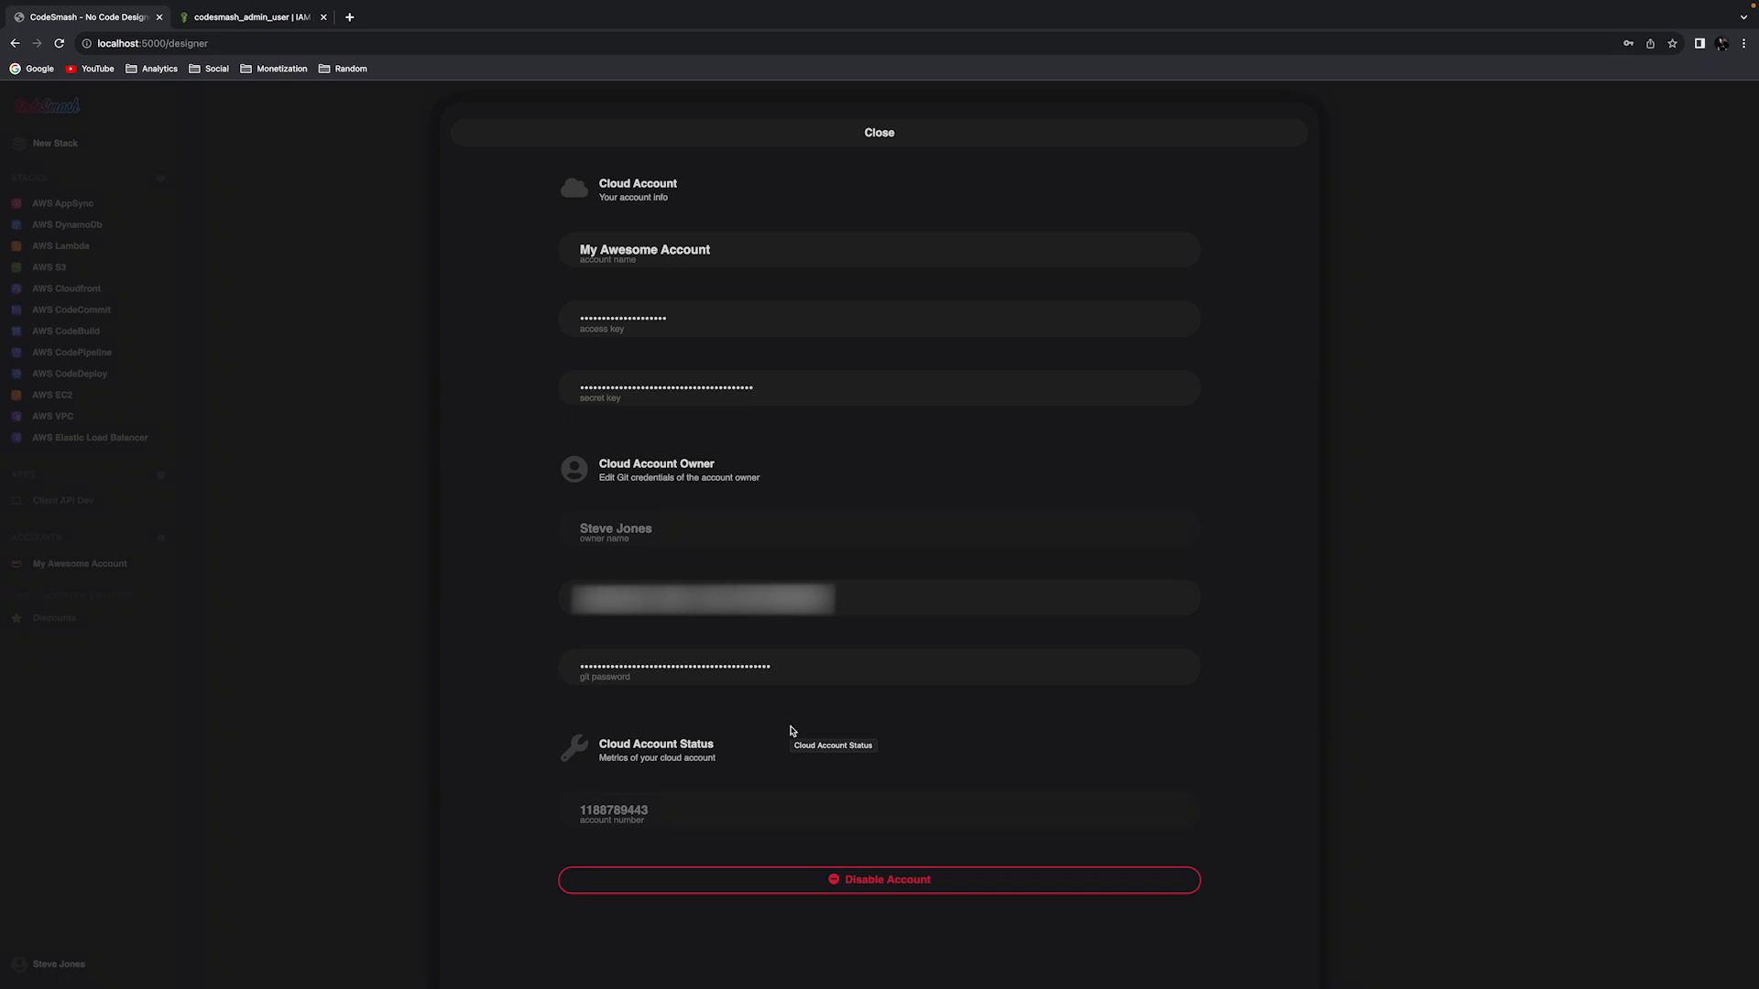
click(873, 885)
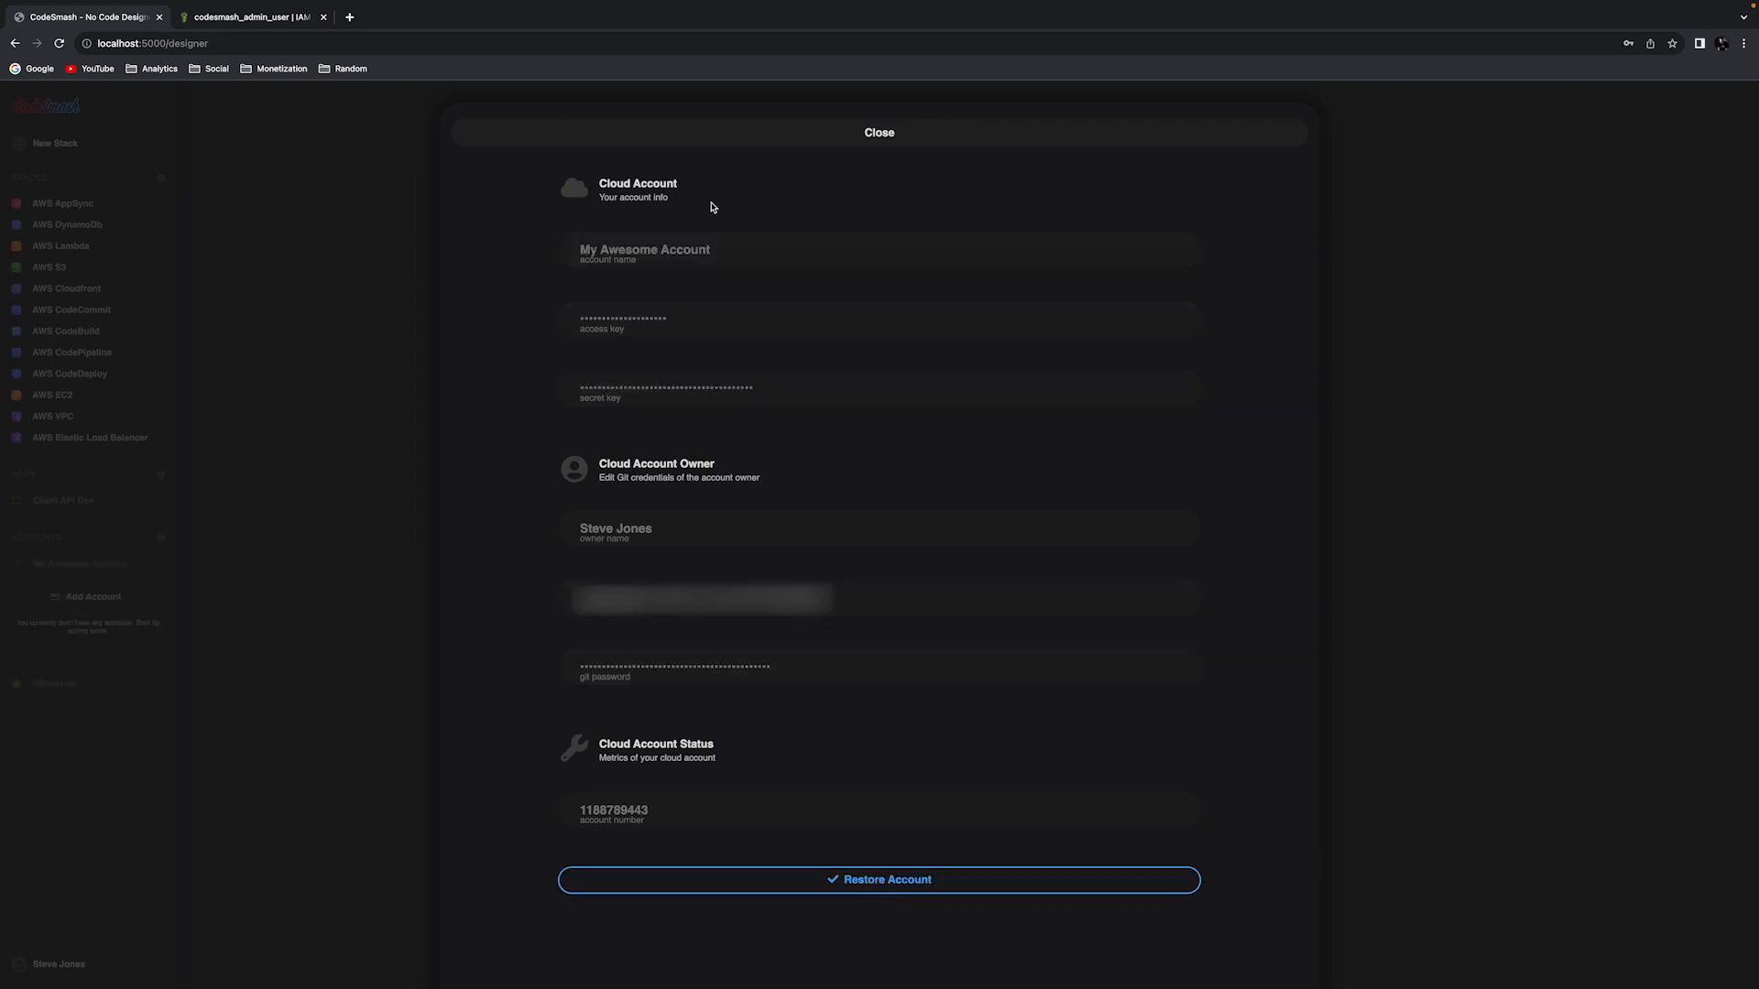
drag(658, 248, 716, 254)
click(655, 252)
click(770, 255)
click(858, 136)
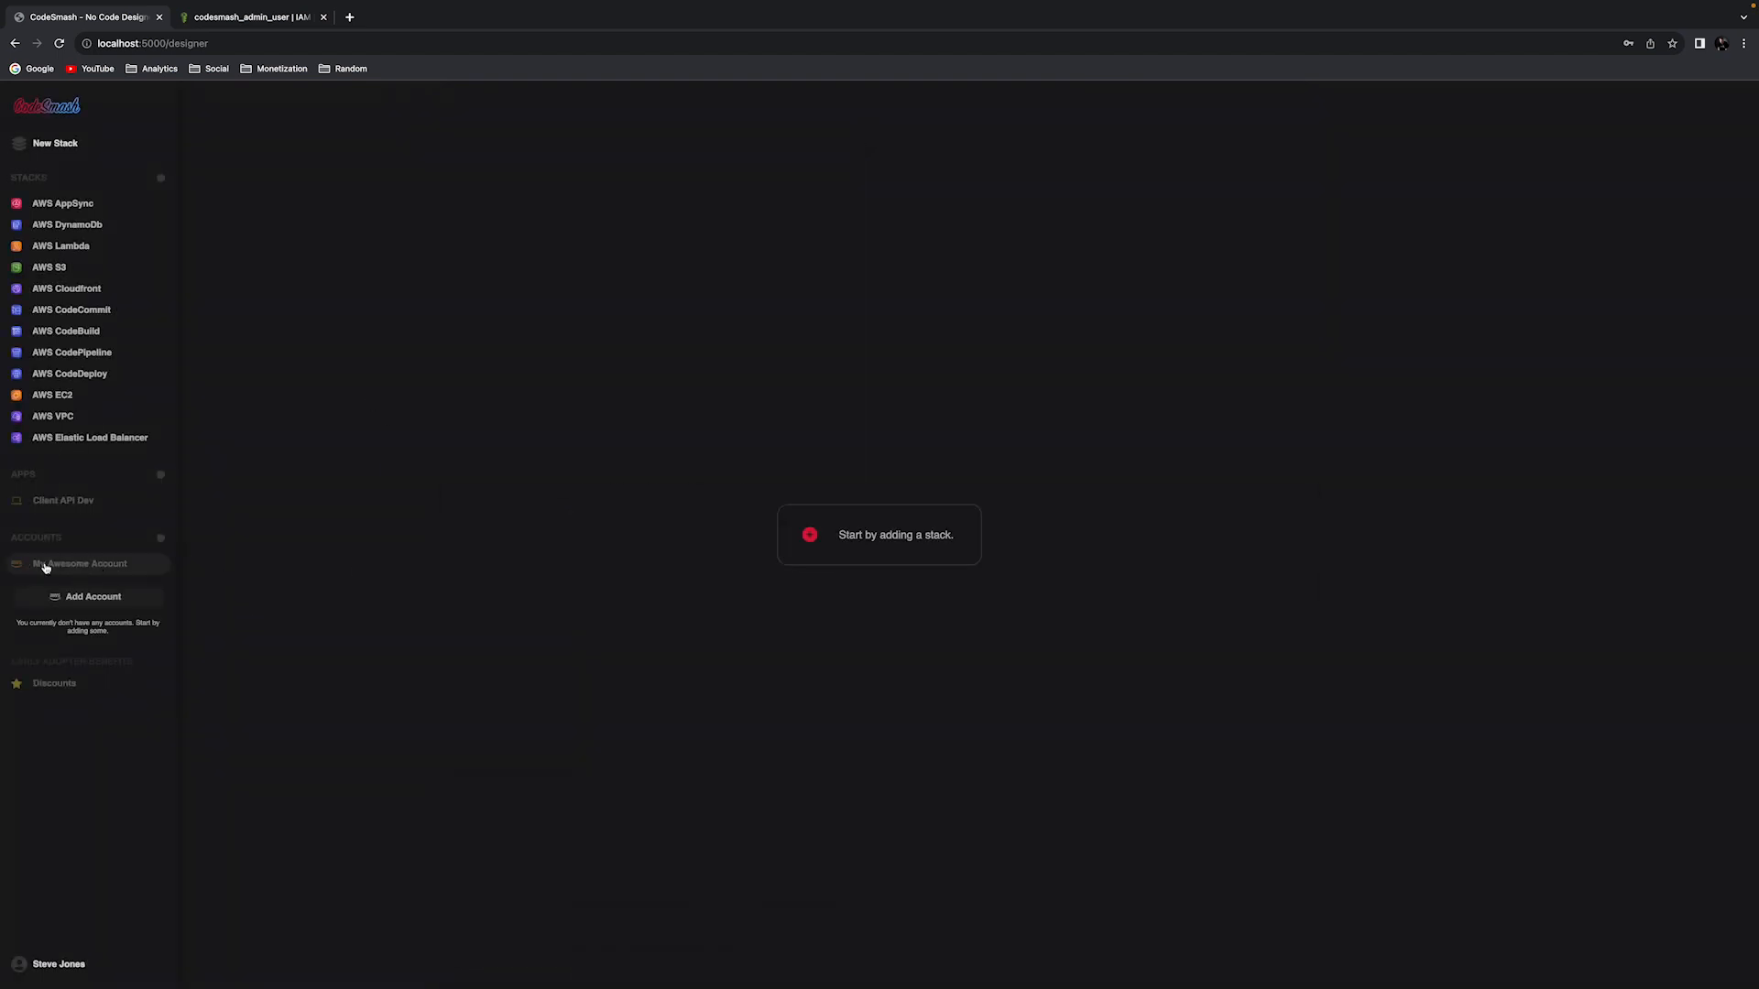
- Hide and show the disabled accounts in the account list, and restore My Awesome Account from its details
click(147, 541)
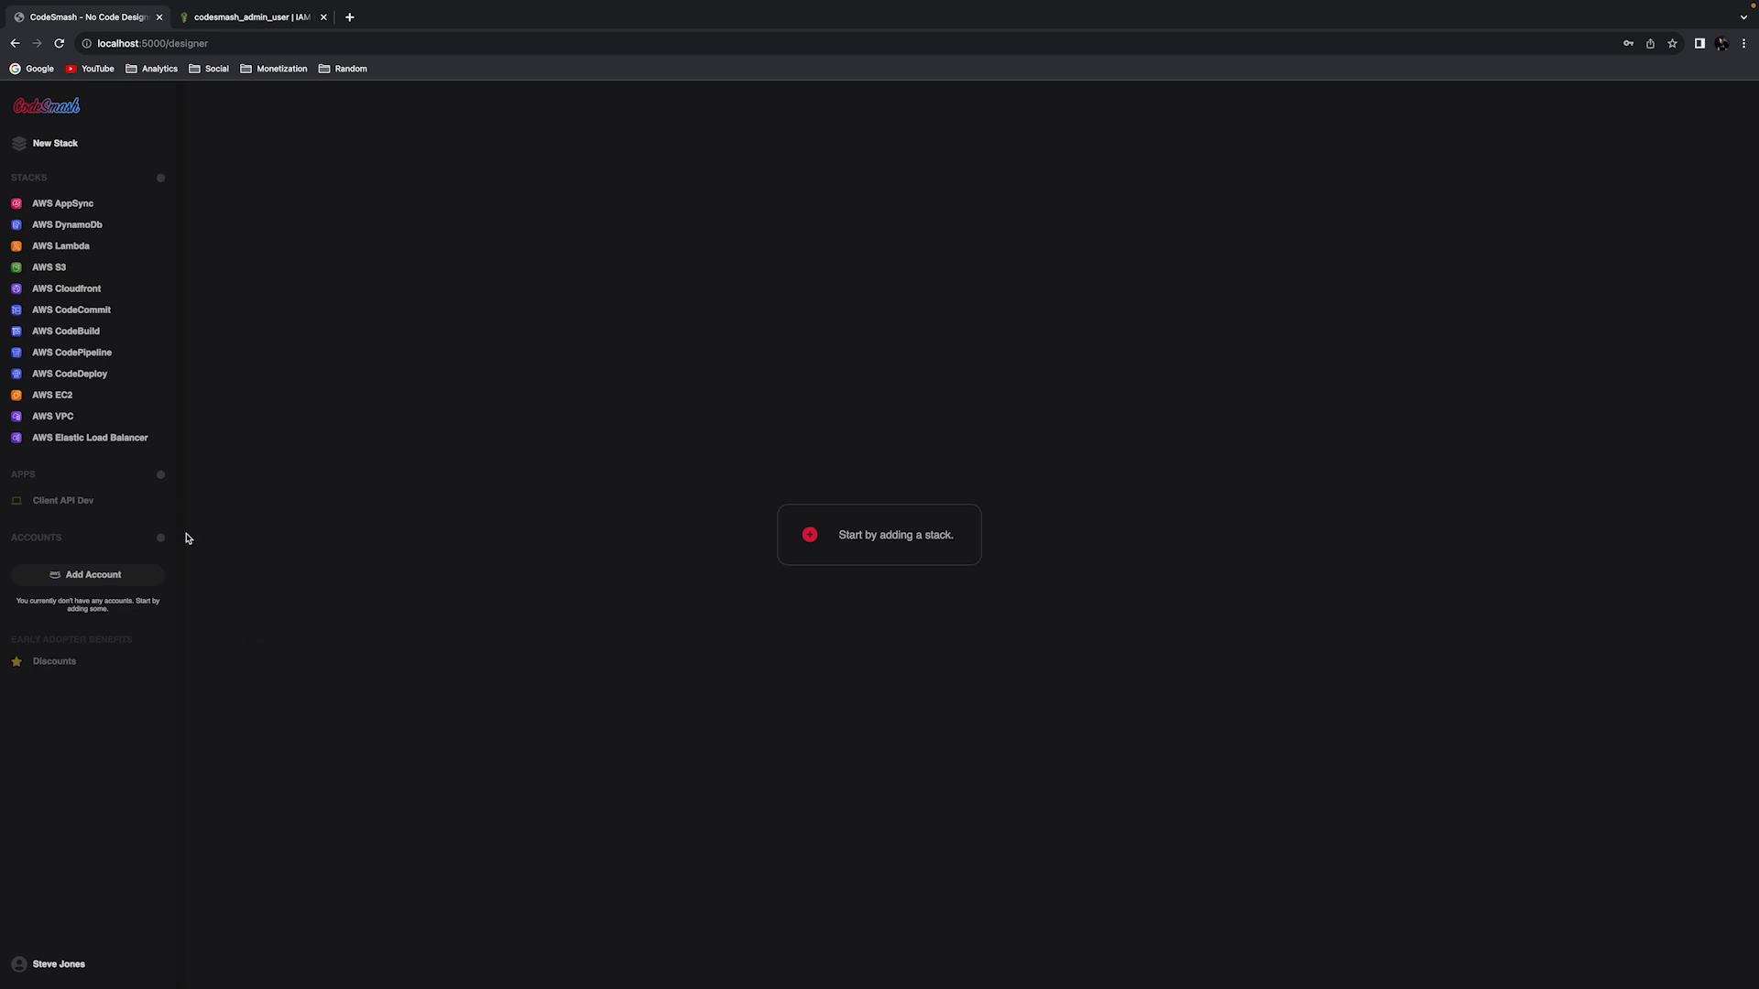
click(149, 541)
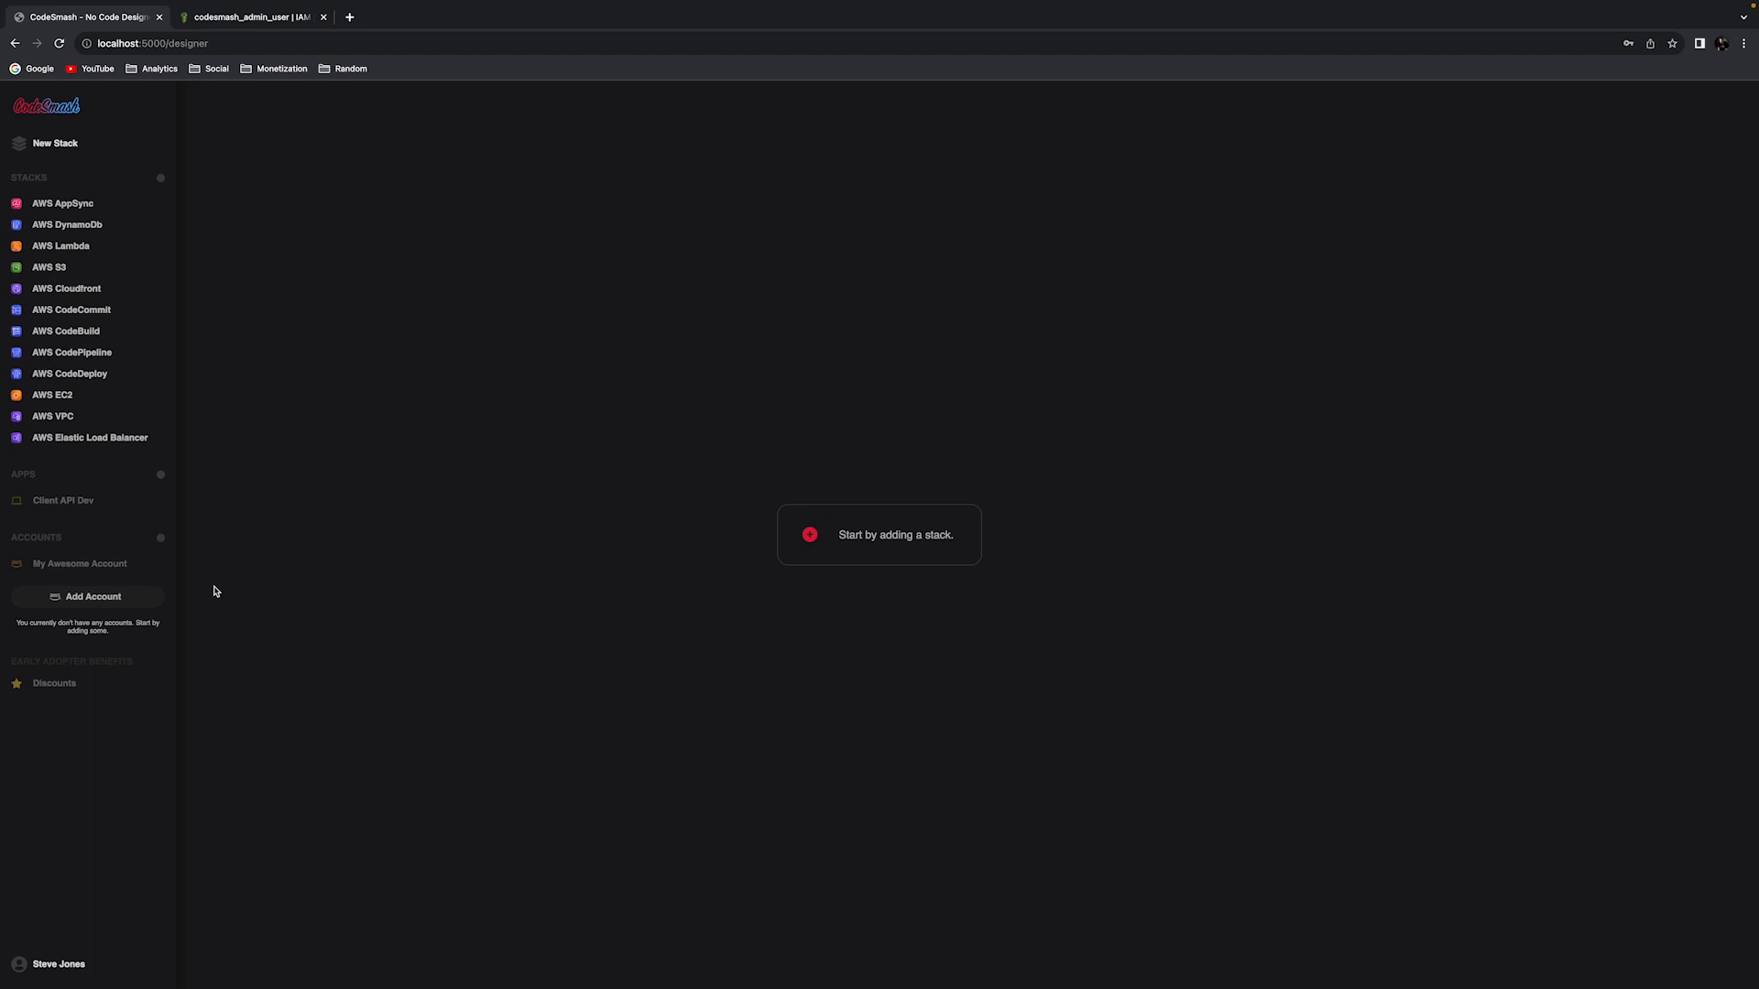
click(69, 564)
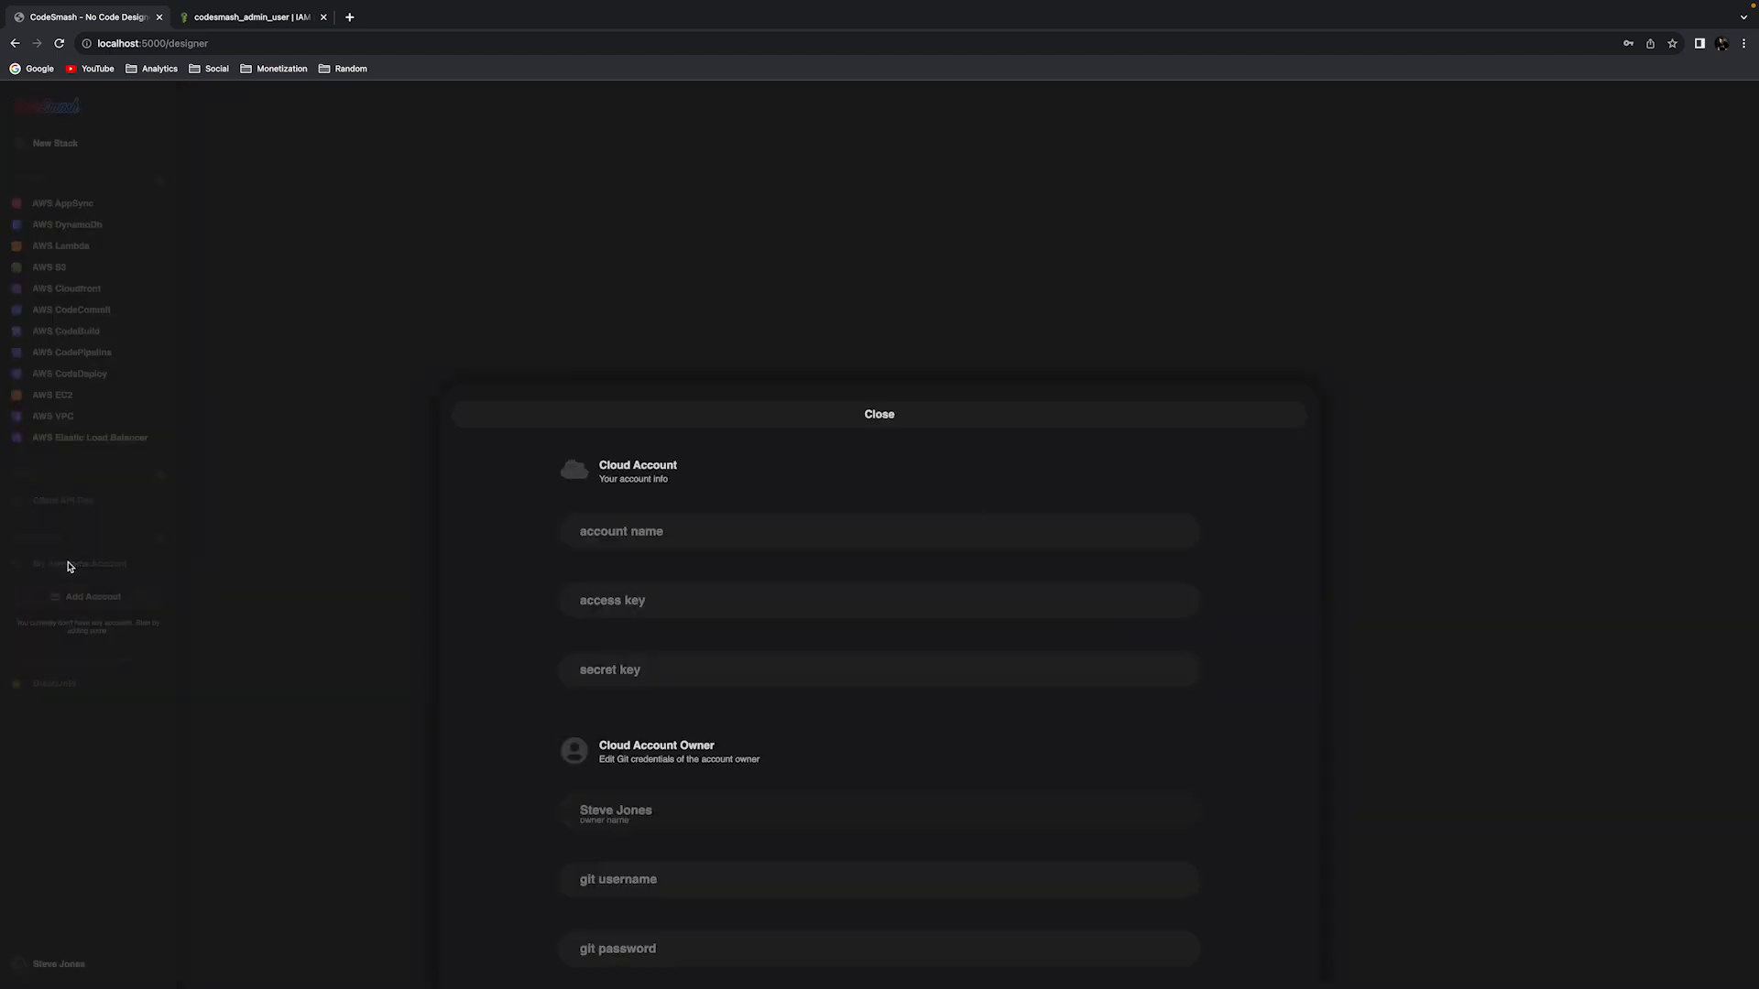
click(896, 885)
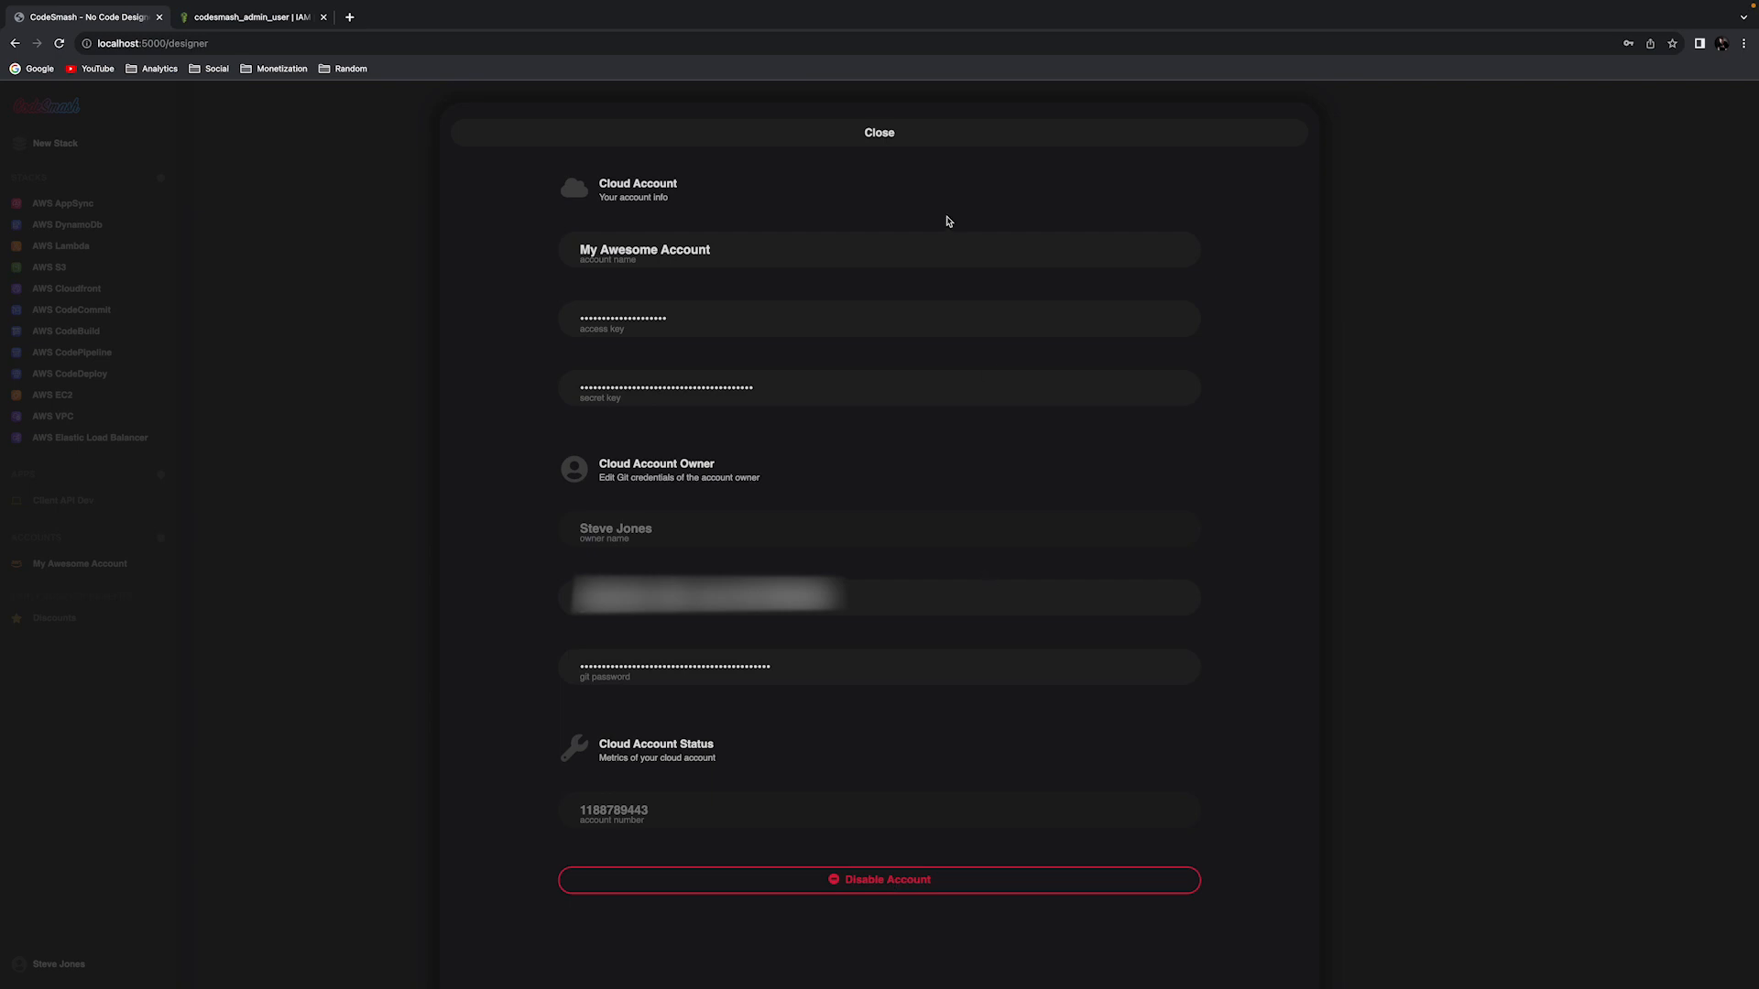
click(915, 135)
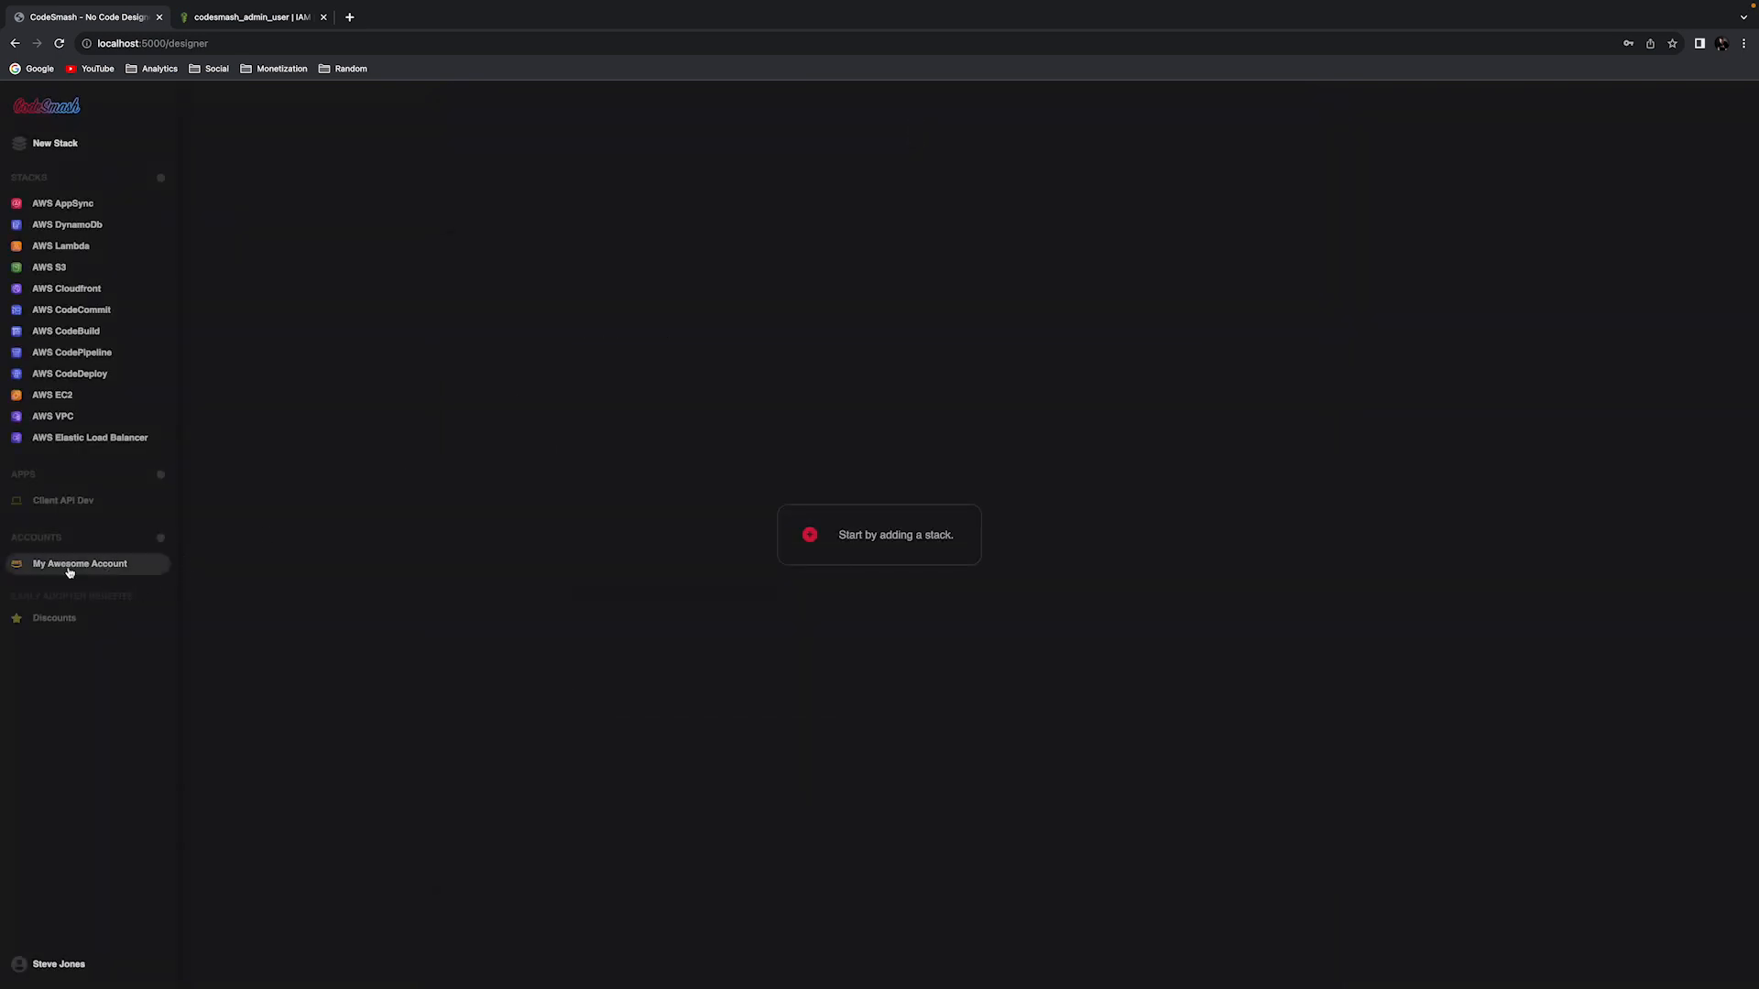